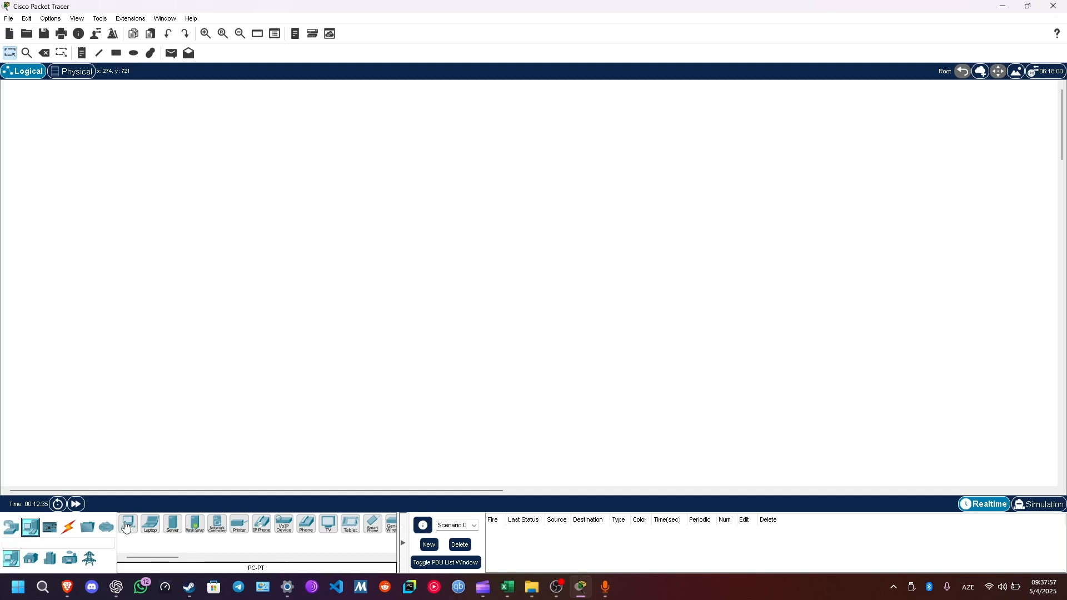
Step: Place two PCs side by side in the lower-left part of the workspace, roughly level with each other
{"action": "left_click", "coordinate": [129, 526]}
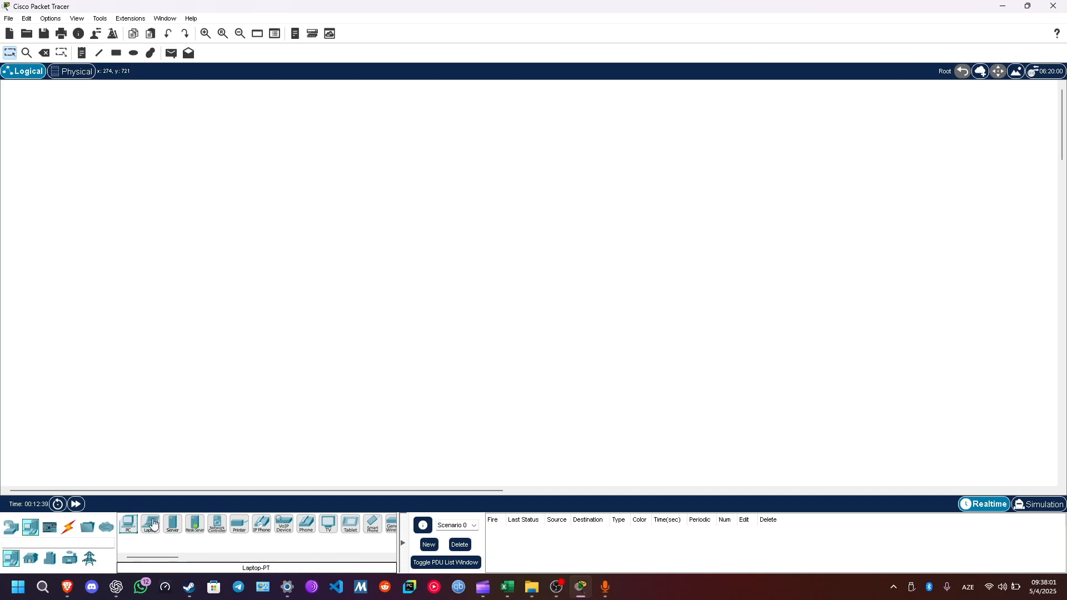
{"action": "left_click", "coordinate": [246, 354]}
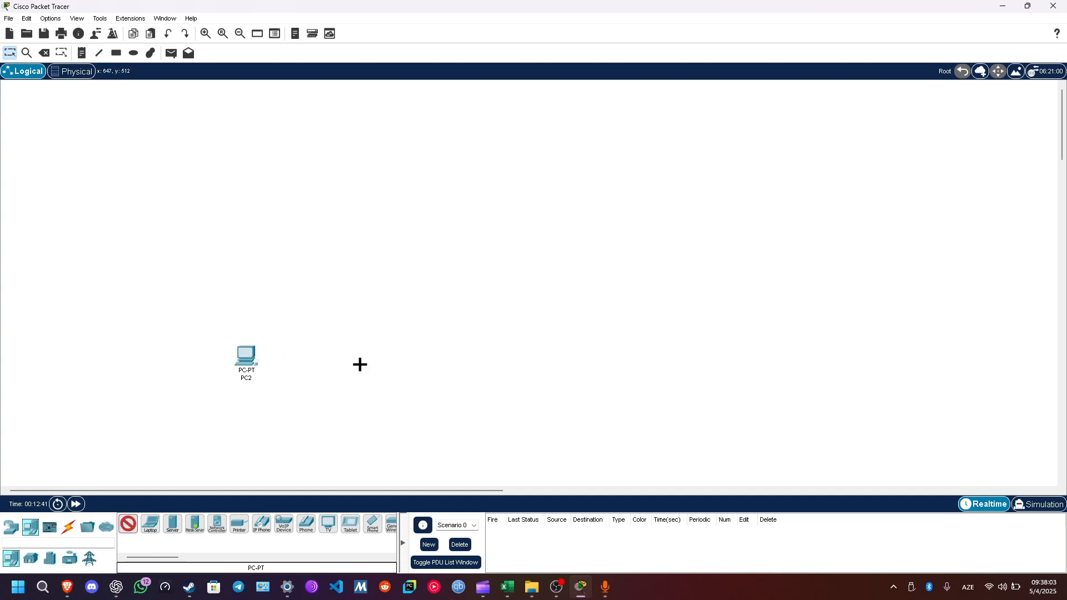
{"action": "left_click", "coordinate": [419, 358]}
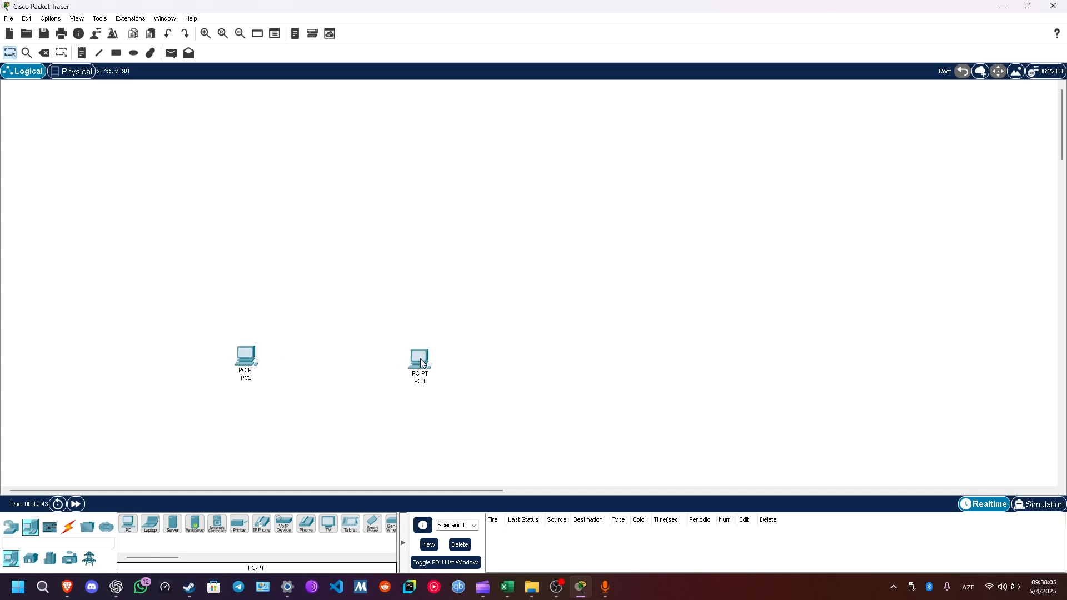
{"action": "left_click_drag", "start_coordinate": [423, 363], "coordinate": [413, 359]}
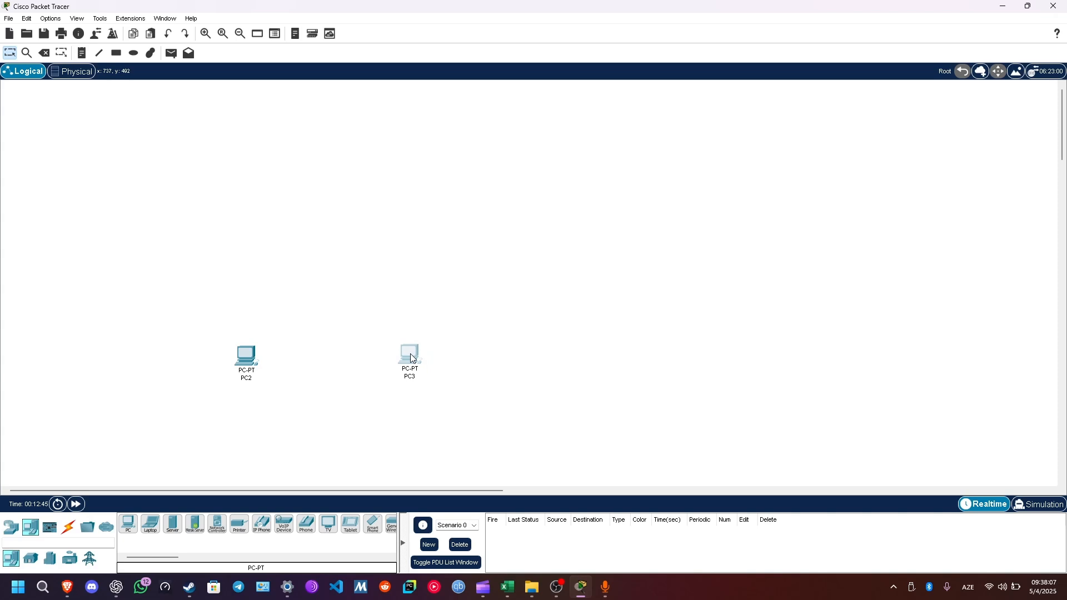
Step: Add a 2960 switch above and midway between the two PCs
{"action": "left_click", "coordinate": [11, 527]}
{"action": "left_click", "coordinate": [32, 560]}
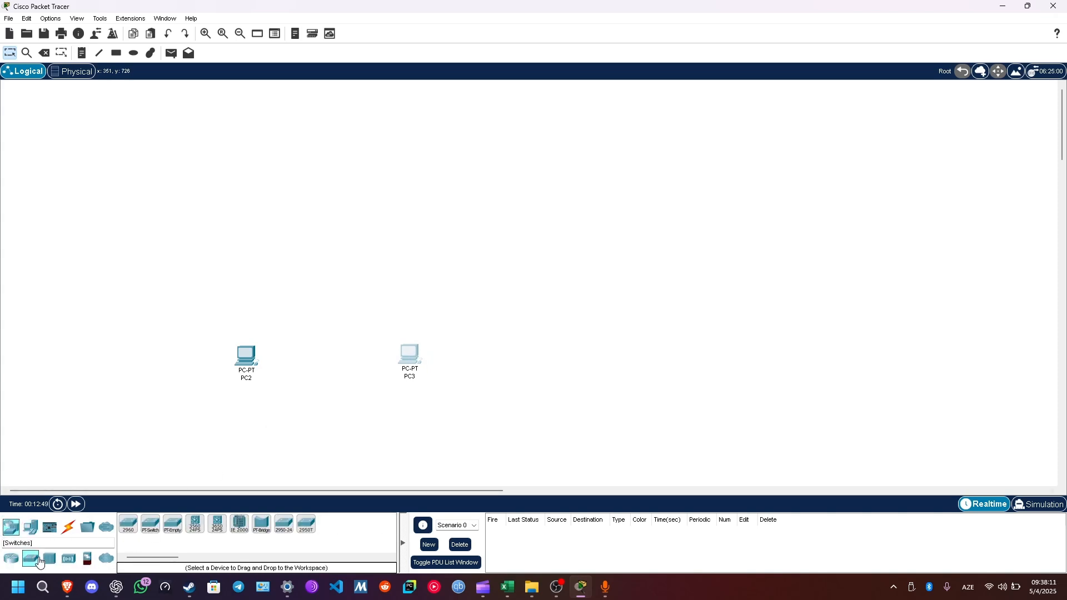
{"action": "left_click", "coordinate": [50, 560]}
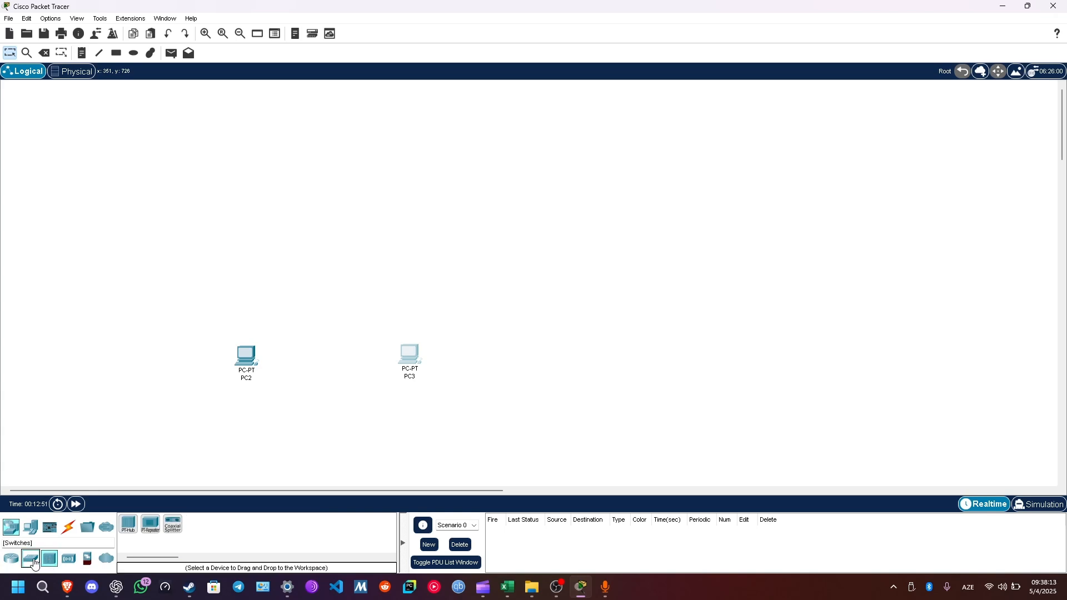
{"action": "left_click", "coordinate": [31, 559]}
{"action": "left_click", "coordinate": [129, 526]}
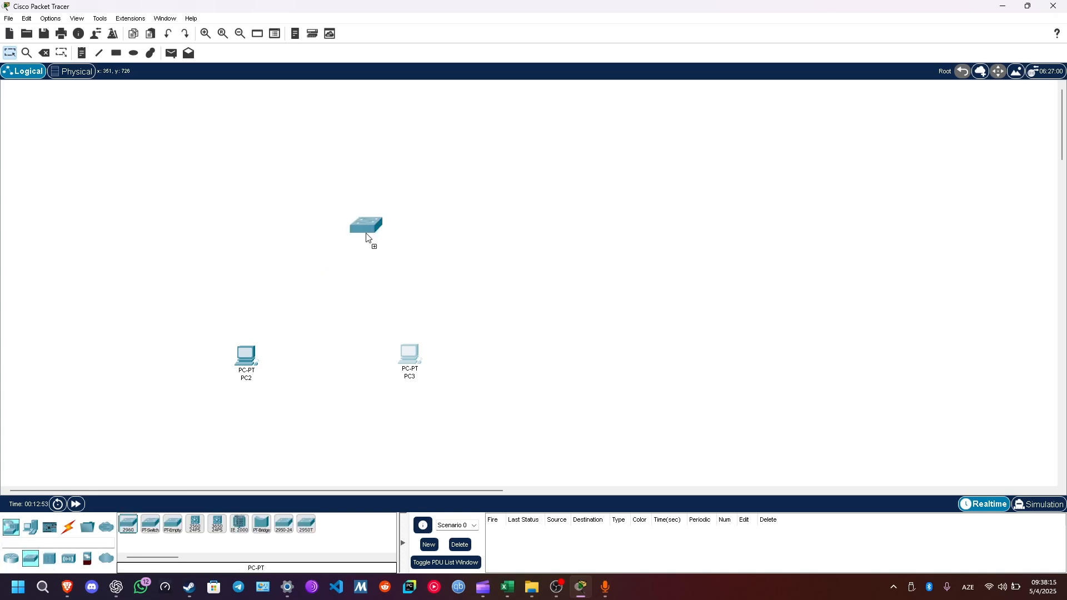
{"action": "left_click", "coordinate": [337, 232]}
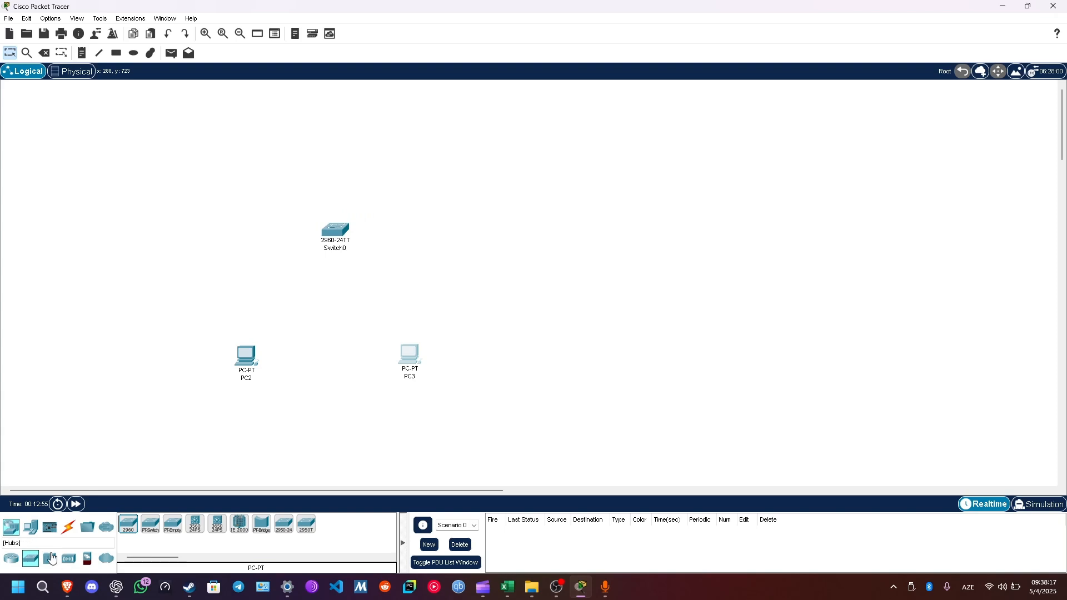
Step: Add a PT-Hub well to the right of the switch, at about the same height
{"action": "left_click", "coordinate": [50, 559]}
{"action": "left_click", "coordinate": [129, 530]}
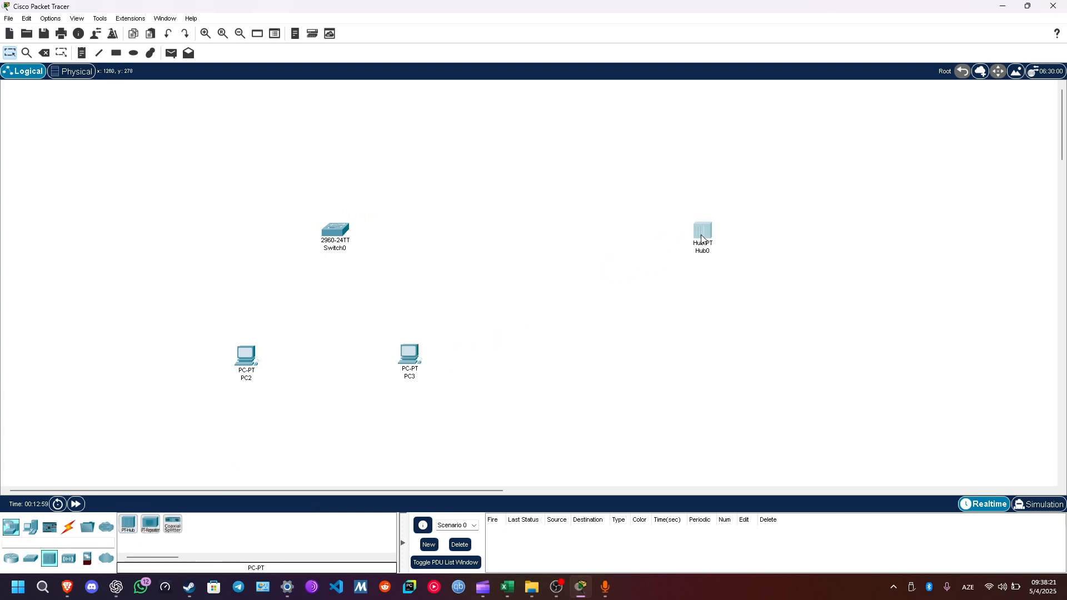
{"action": "left_click_drag", "start_coordinate": [705, 234], "coordinate": [718, 233]}
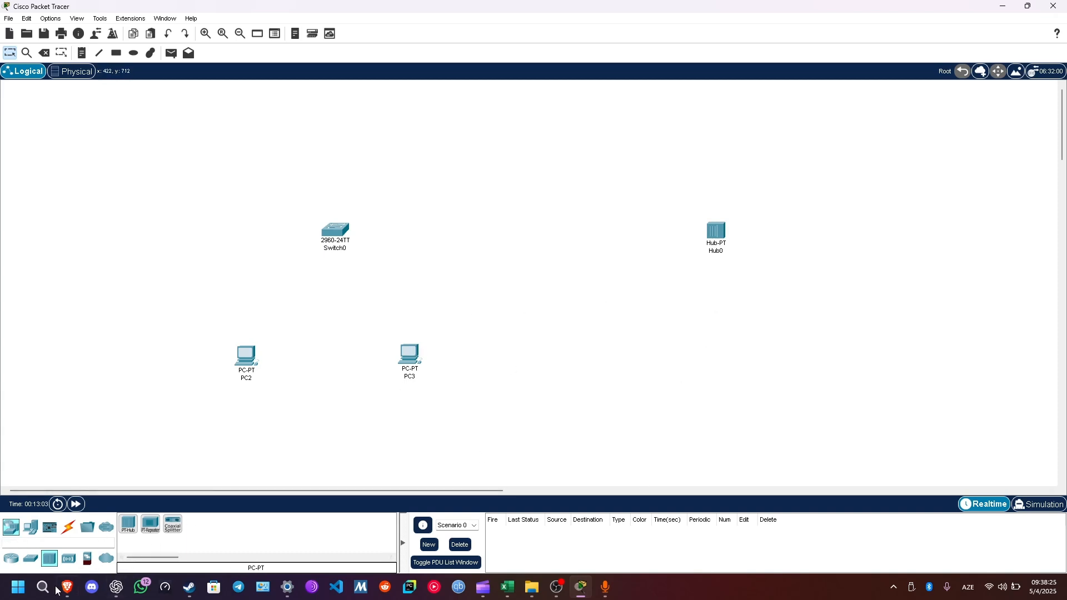
Step: Place two more PCs above the switch, one on each side of it
{"action": "left_click", "coordinate": [30, 527]}
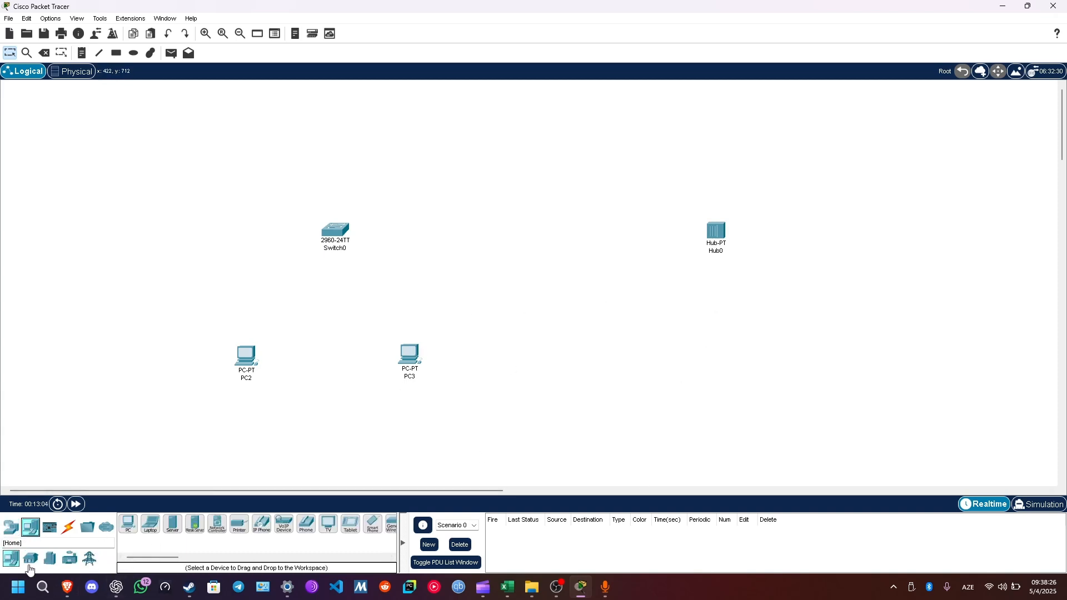
{"action": "left_click", "coordinate": [129, 524]}
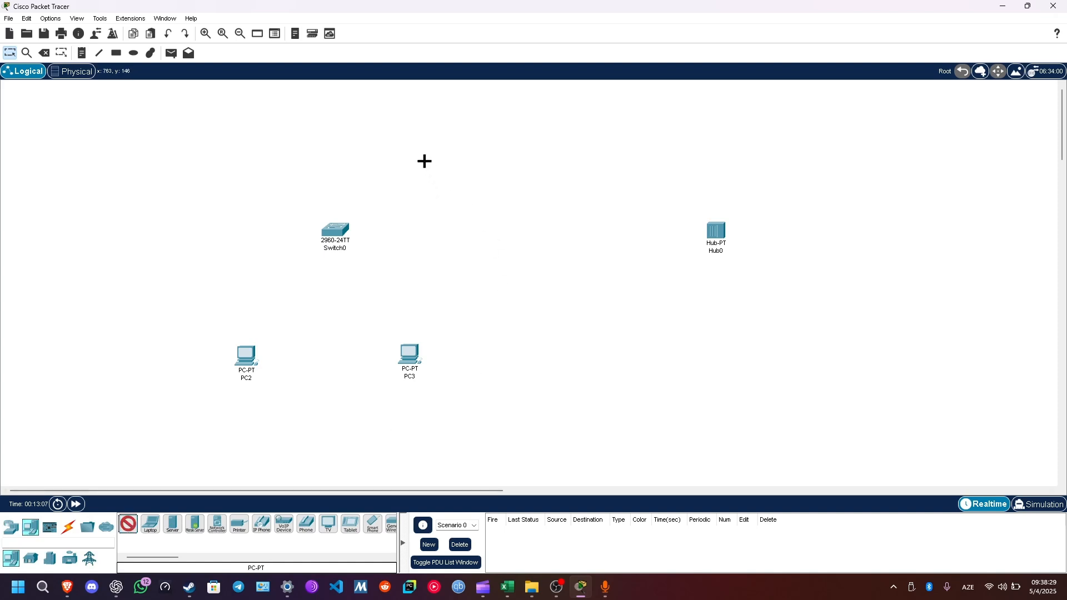
{"action": "left_click", "coordinate": [411, 141]}
{"action": "left_click", "coordinate": [241, 144]}
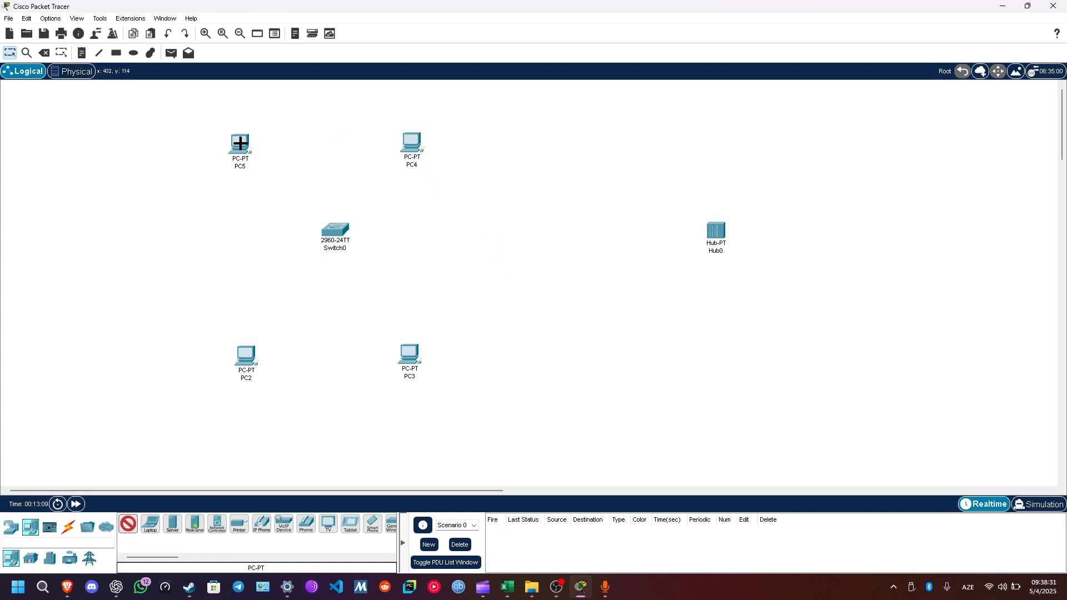
Step: Rearrange the four PCs into a rough square with the switch at its center
{"action": "left_click_drag", "start_coordinate": [411, 144], "coordinate": [435, 144]}
{"action": "left_click_drag", "start_coordinate": [406, 360], "coordinate": [433, 357]}
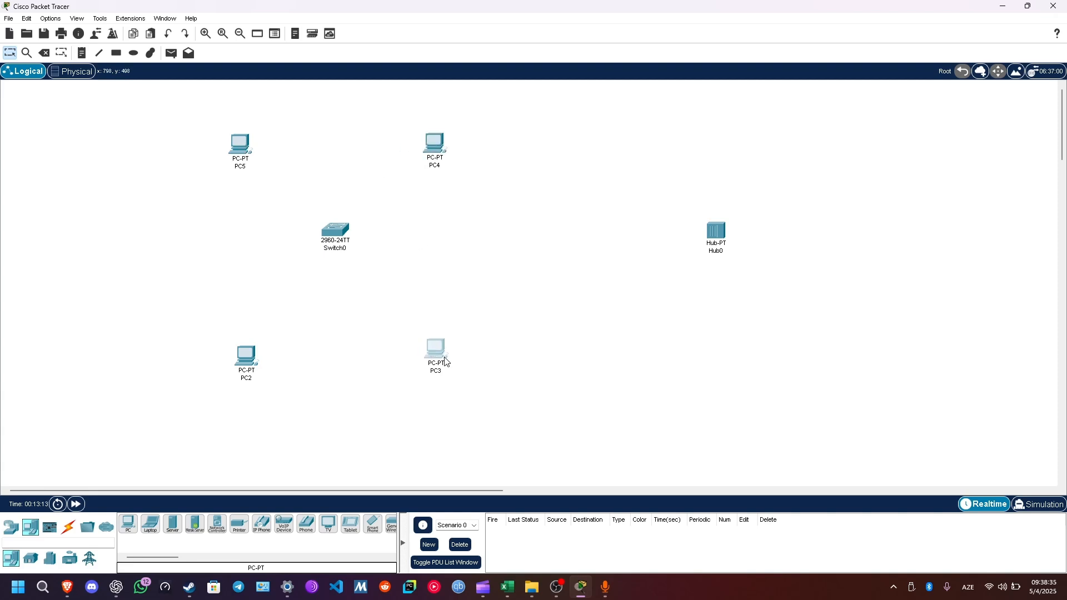
{"action": "left_click_drag", "start_coordinate": [486, 383], "coordinate": [202, 114]}
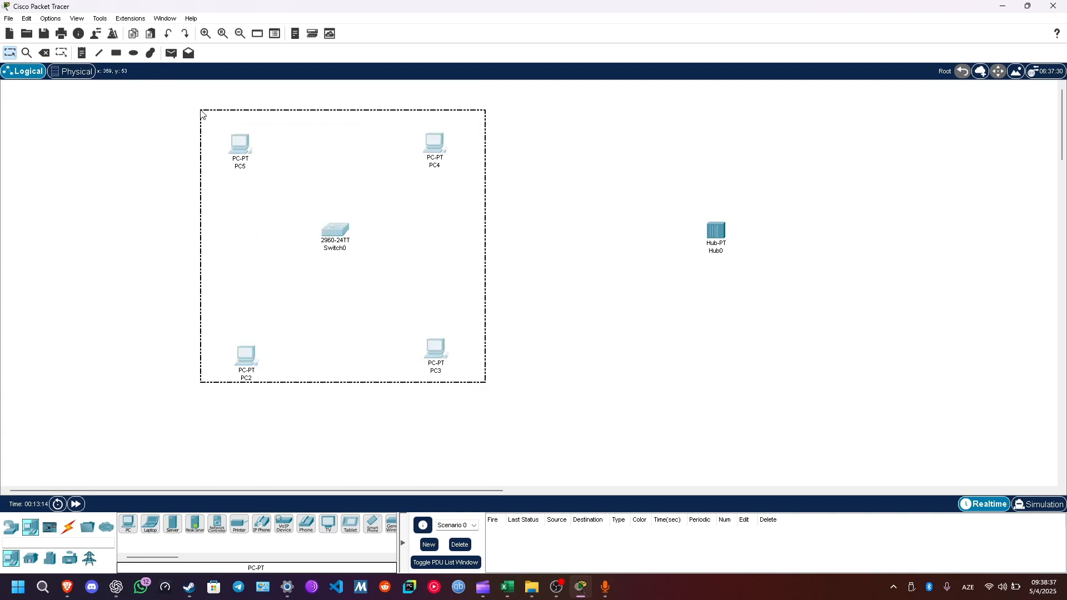
{"action": "left_click", "coordinate": [328, 176]}
{"action": "left_click_drag", "start_coordinate": [340, 229], "coordinate": [341, 240]}
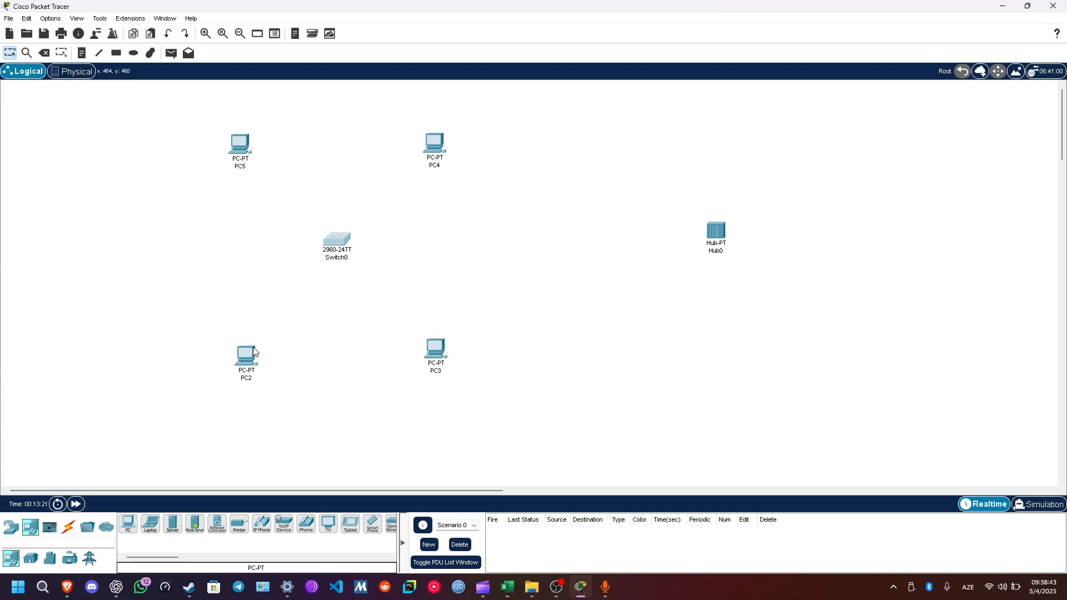
{"action": "left_click_drag", "start_coordinate": [246, 362], "coordinate": [239, 347]}
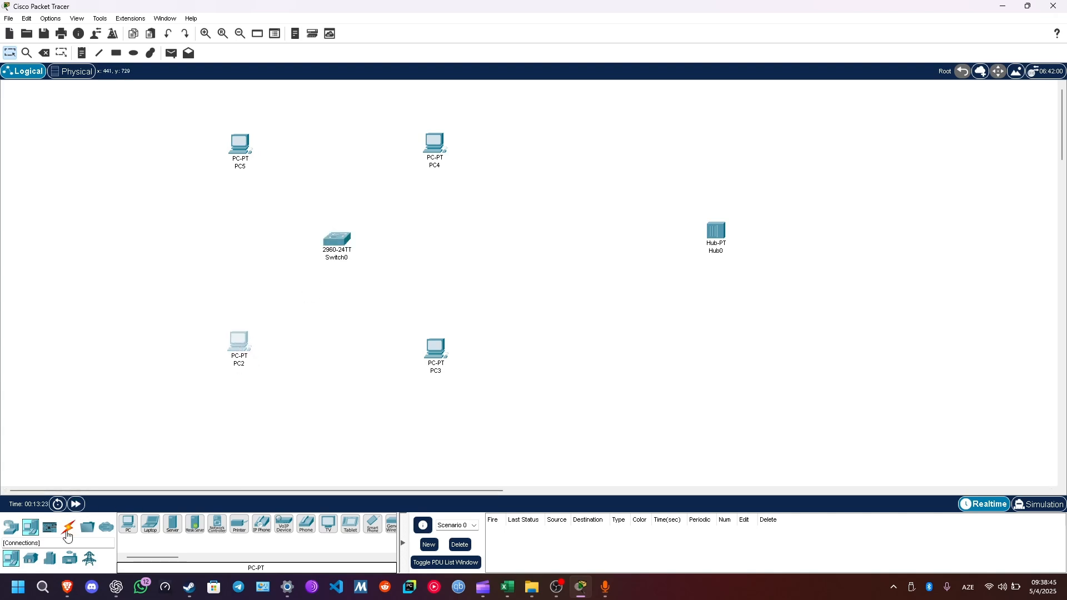
Step: Connect PC2's FastEthernet0 port to the switch's FastEthernet0/1 port with a Copper Straight-Through cable
{"action": "left_click", "coordinate": [69, 527]}
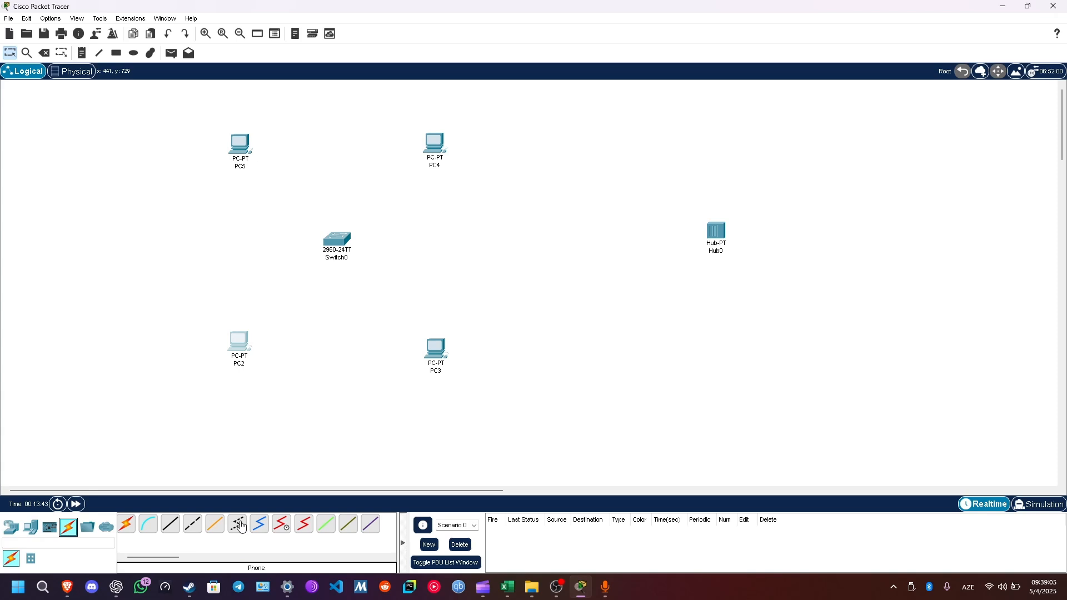
{"action": "left_click", "coordinate": [128, 526]}
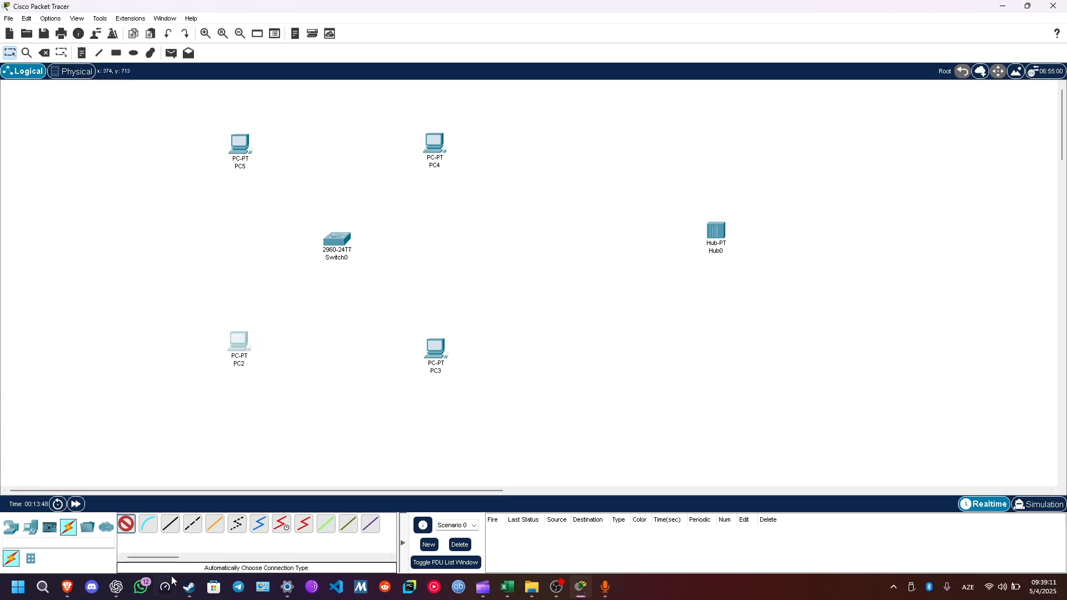
{"action": "left_click", "coordinate": [170, 528]}
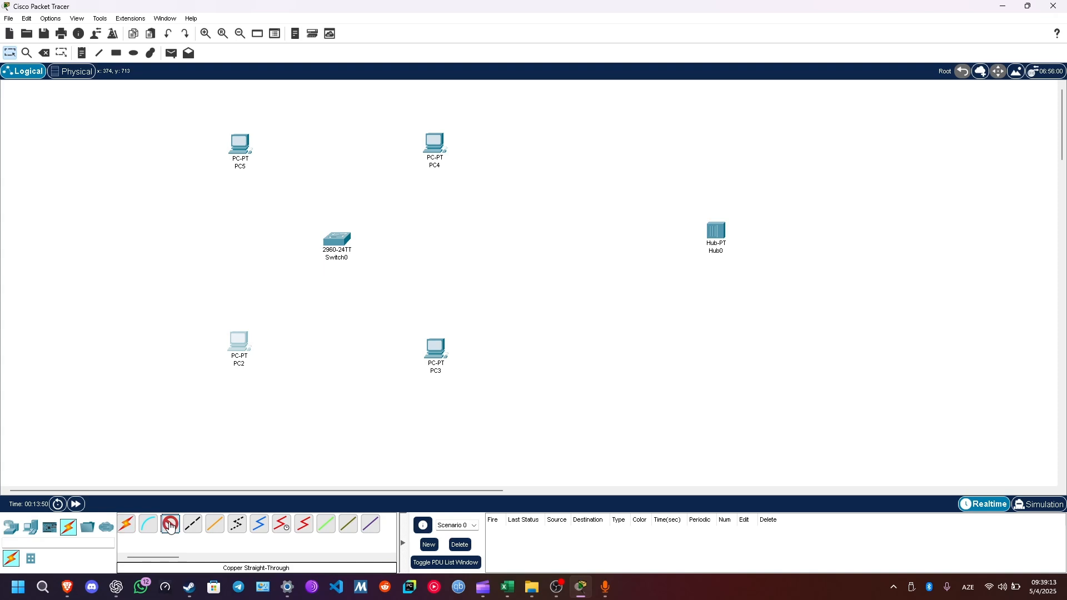
{"action": "left_click", "coordinate": [237, 346]}
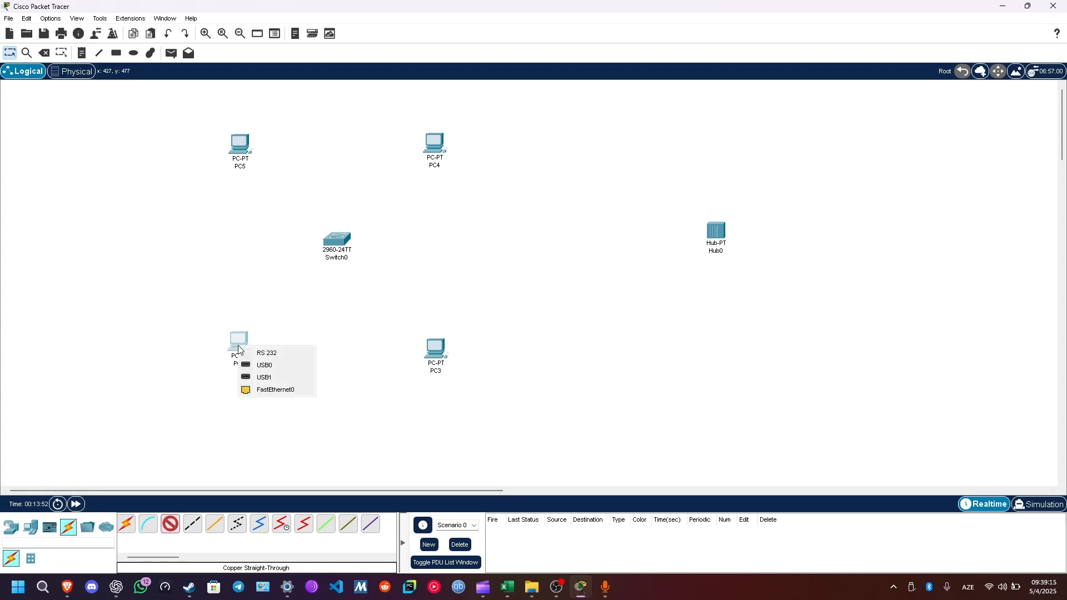
{"action": "left_click", "coordinate": [281, 391]}
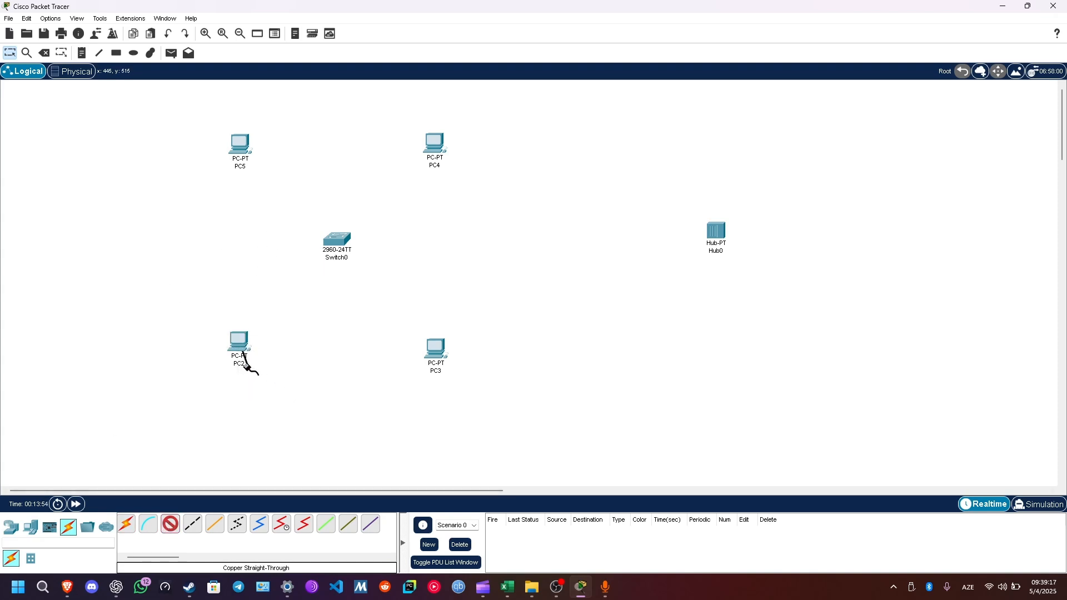
{"action": "left_click", "coordinate": [342, 239]}
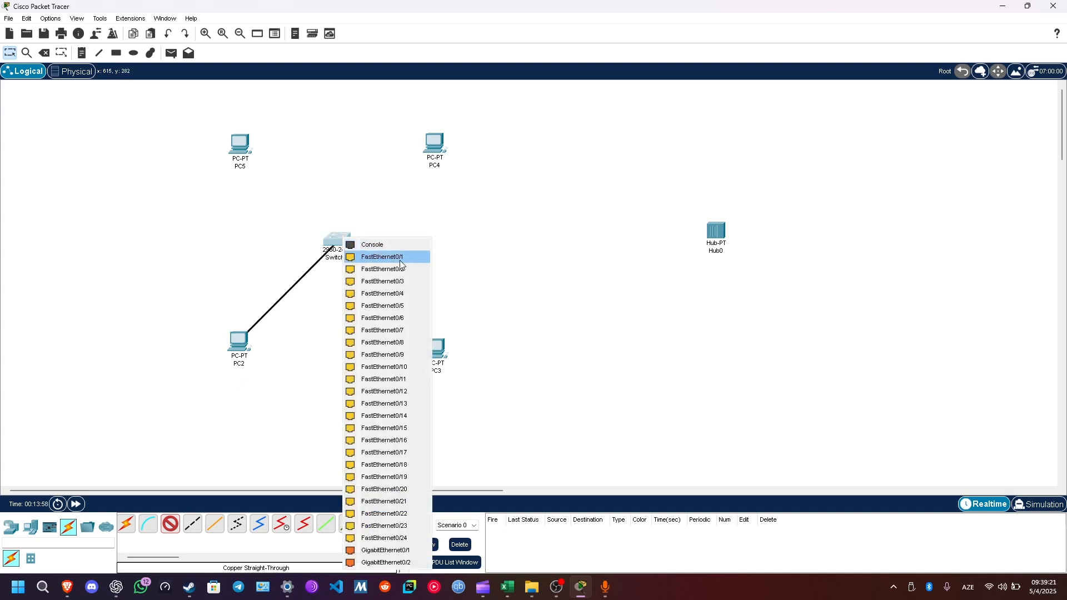
{"action": "left_click", "coordinate": [390, 257]}
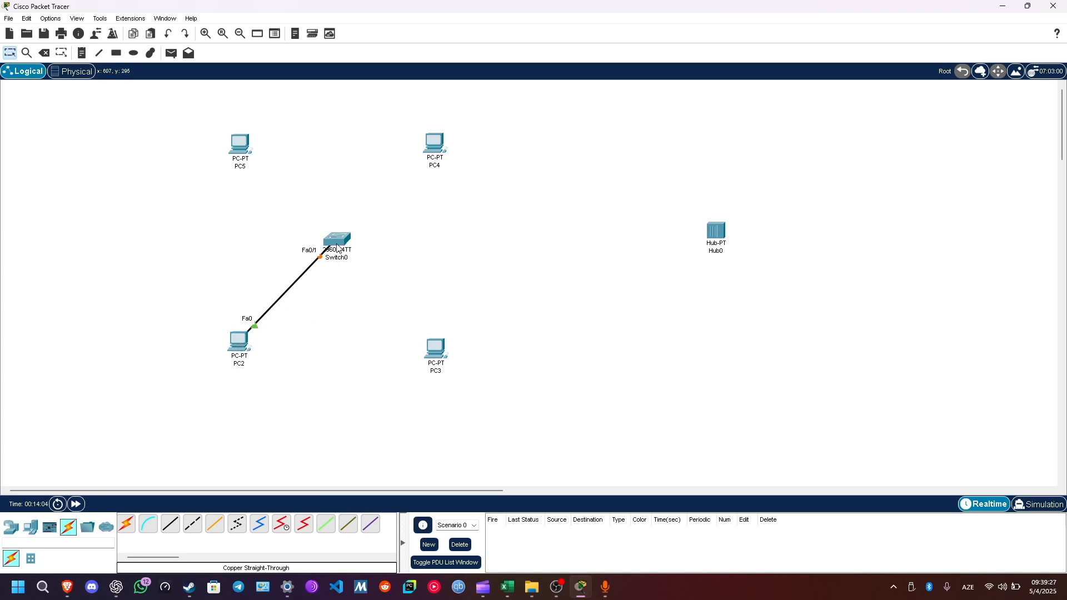
Step: Connect PC5 to the switch using the automatically chosen connection type
{"action": "left_click", "coordinate": [126, 525]}
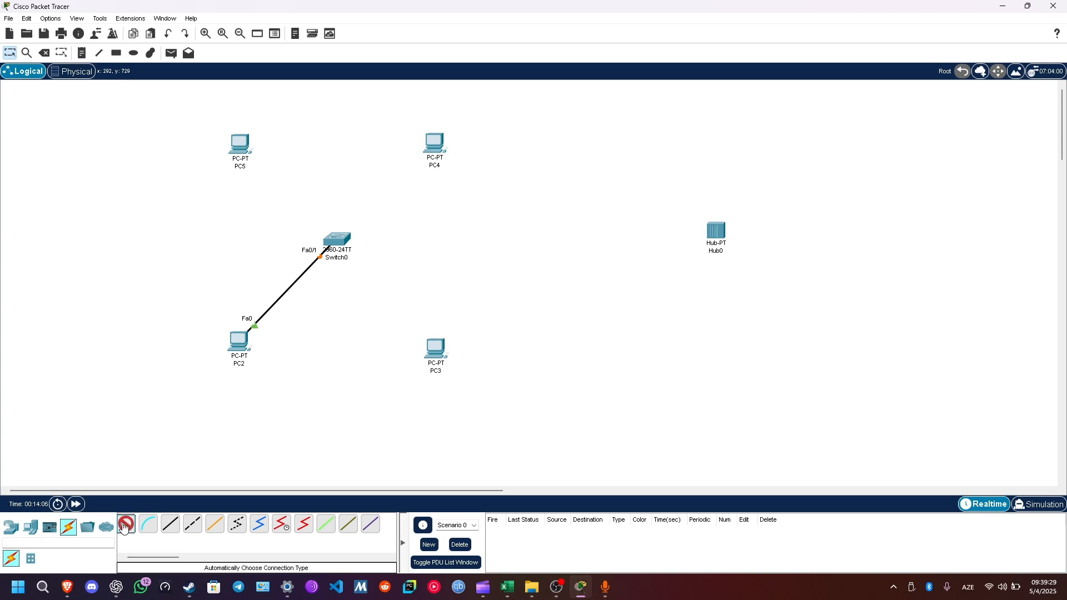
{"action": "left_click", "coordinate": [239, 143]}
{"action": "left_click", "coordinate": [336, 240]}
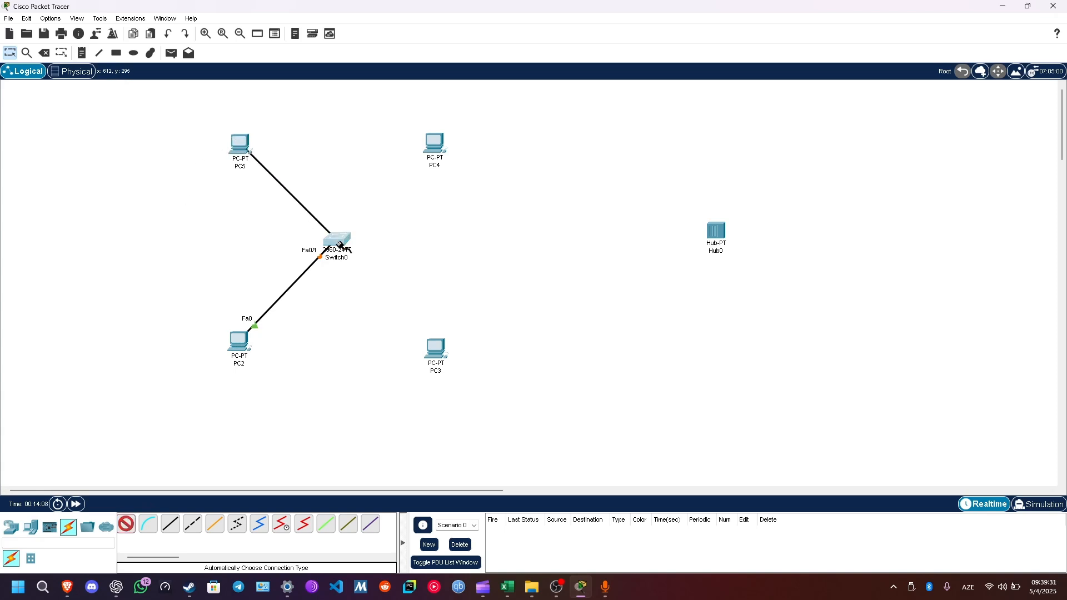
Step: Shift the switch slightly left and down, and move PC3 and PC4 closer to it
{"action": "left_click_drag", "start_coordinate": [344, 243], "coordinate": [327, 253]}
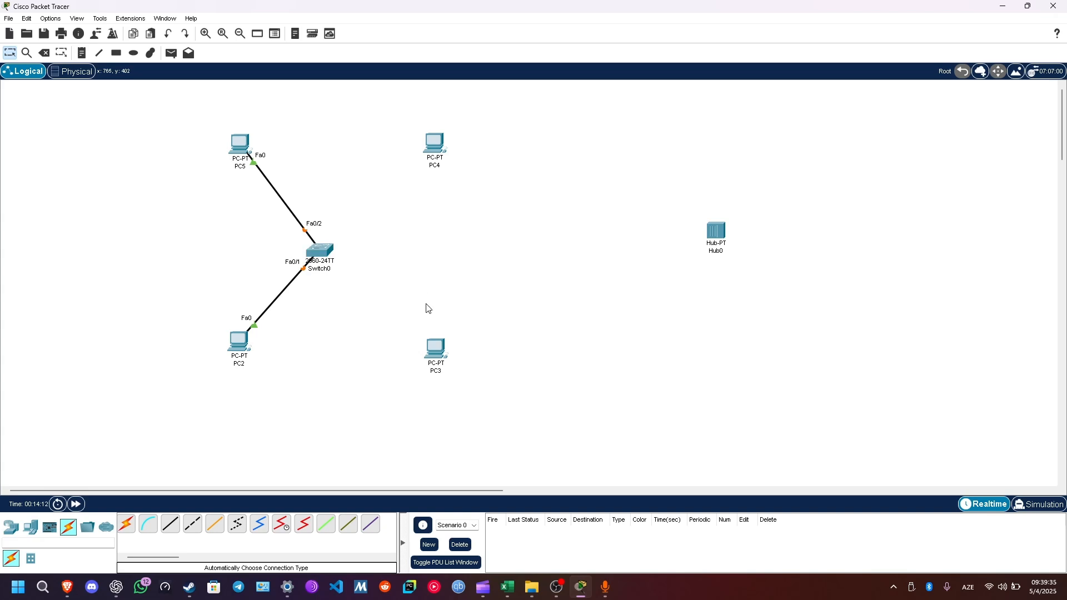
{"action": "left_click_drag", "start_coordinate": [434, 351], "coordinate": [404, 351]}
{"action": "left_click_drag", "start_coordinate": [440, 152], "coordinate": [399, 151]}
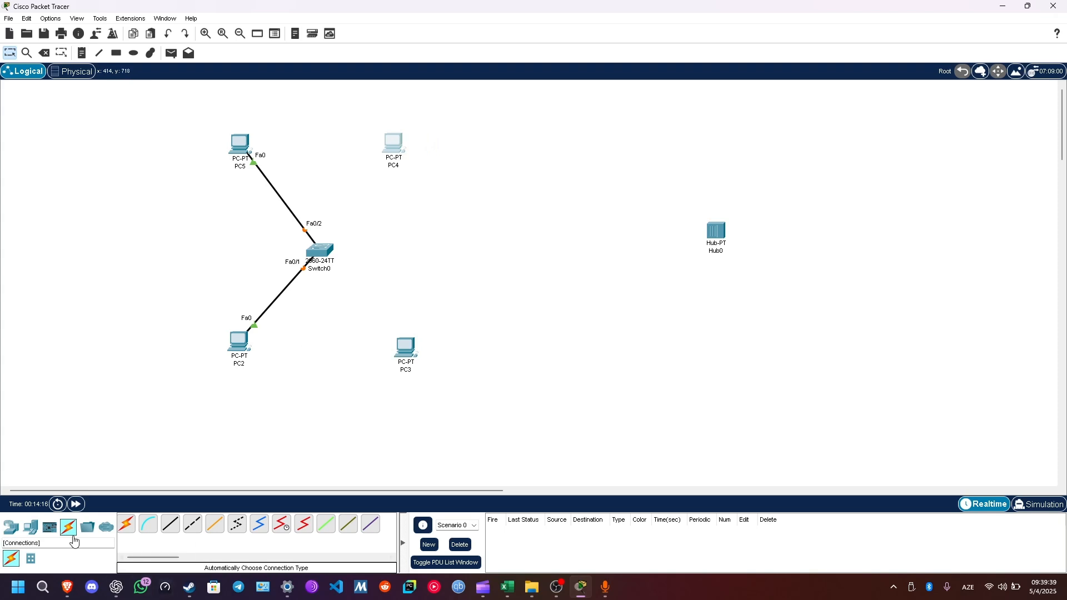
Step: Delete the two unconnected PCs, PC3 and PC4, from the workspace
{"action": "left_click", "coordinate": [25, 528]}
{"action": "left_click_drag", "start_coordinate": [131, 525], "coordinate": [379, 357]}
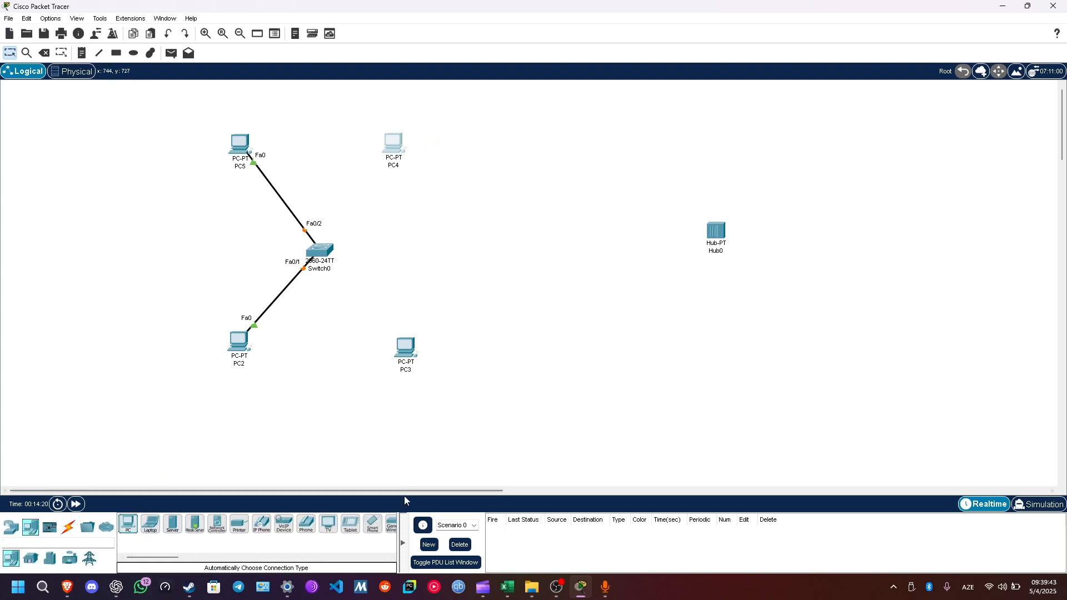
{"action": "left_click_drag", "start_coordinate": [401, 438], "coordinate": [415, 112]}
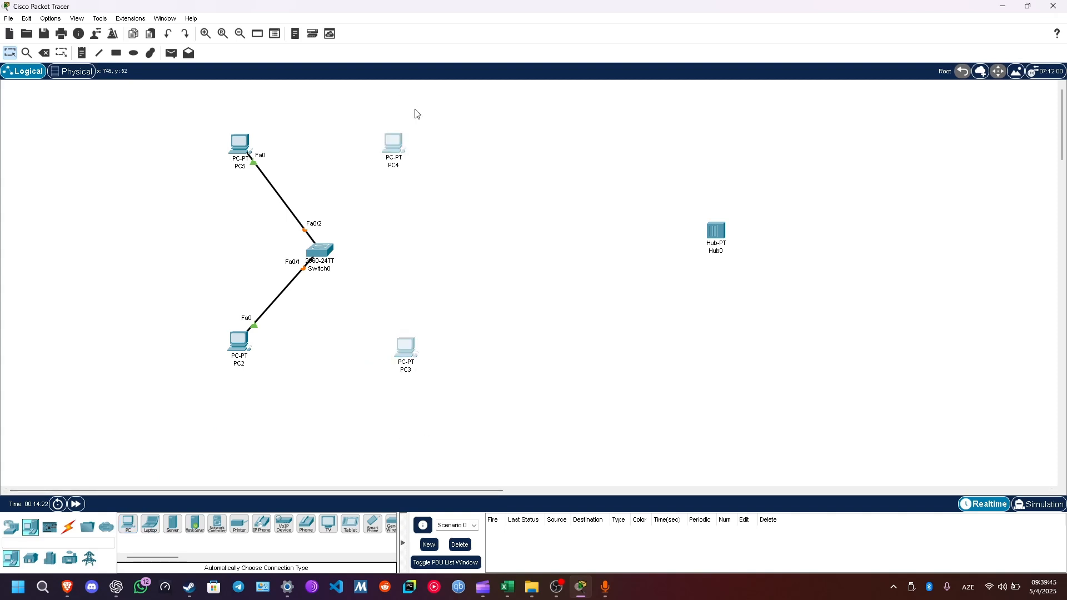
{"action": "key", "text": "Delete"}
{"action": "key", "text": "Return"}
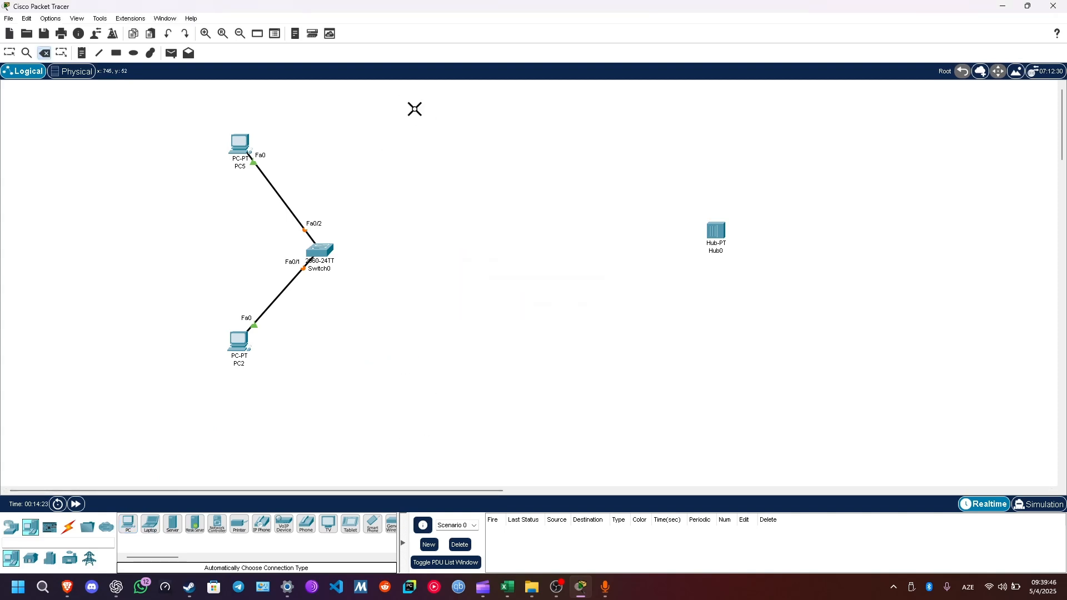
Step: Place two new PCs to the right of the switch, one below and one above it
{"action": "left_click", "coordinate": [128, 524]}
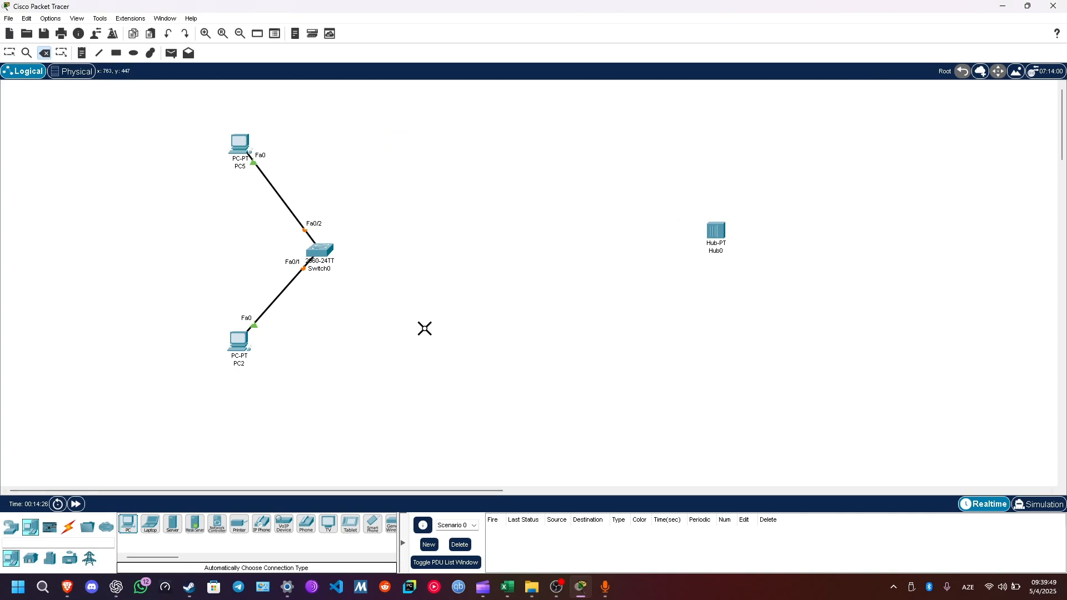
{"action": "key", "text": "Escape"}
{"action": "left_click_drag", "start_coordinate": [128, 534], "coordinate": [132, 535]}
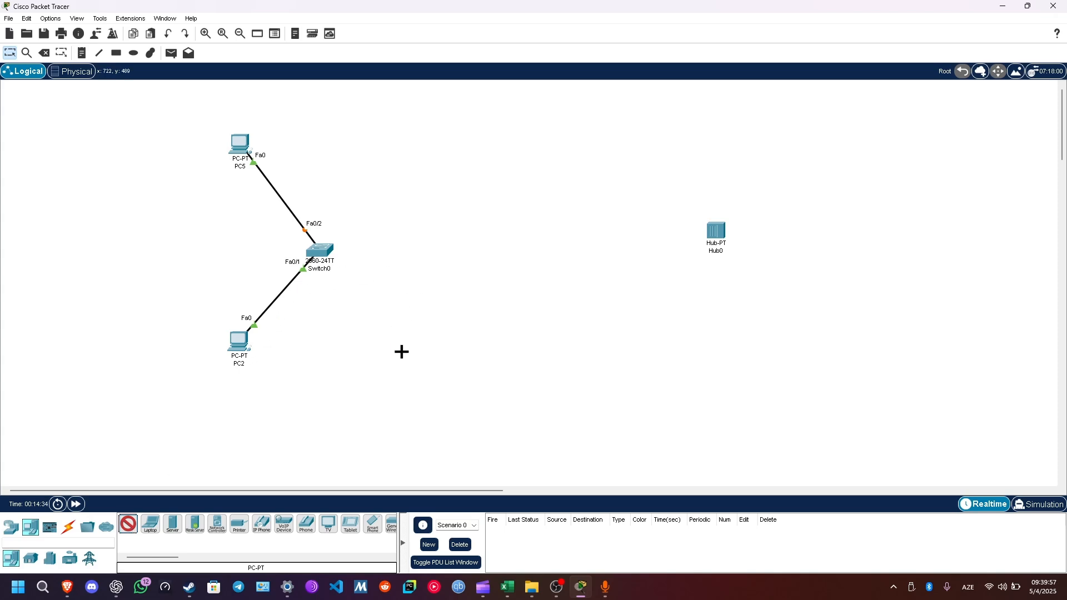
{"action": "left_click", "coordinate": [401, 351]}
{"action": "left_click", "coordinate": [406, 148]}
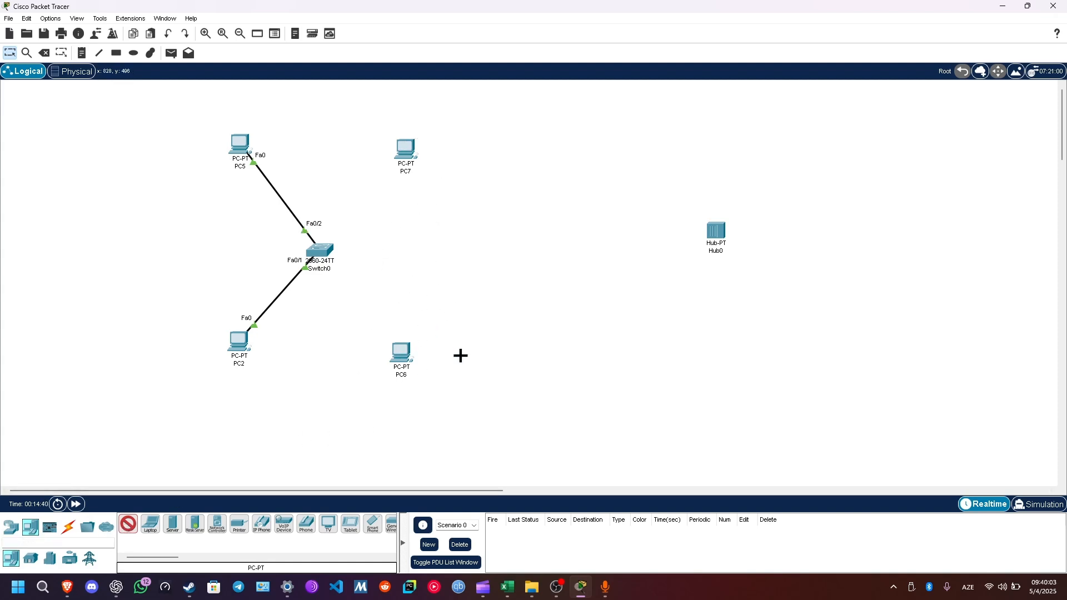
{"action": "key", "text": "Escape"}
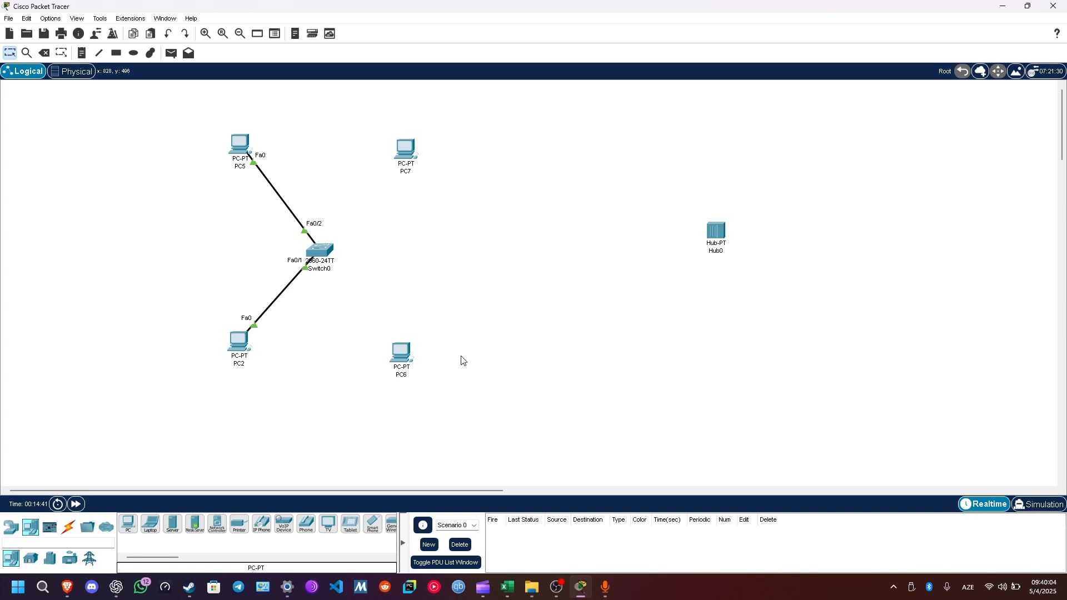
Step: Connect PC7 to the switch's FastEthernet0/3 port with a copper straight-through cable
{"action": "left_click", "coordinate": [69, 527]}
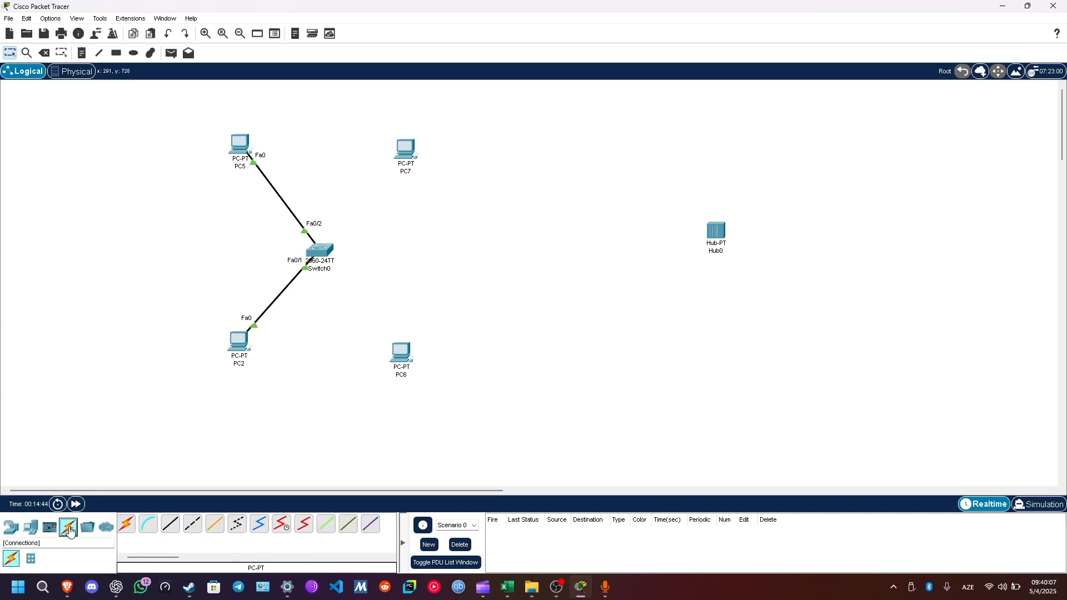
{"action": "left_click", "coordinate": [171, 528]}
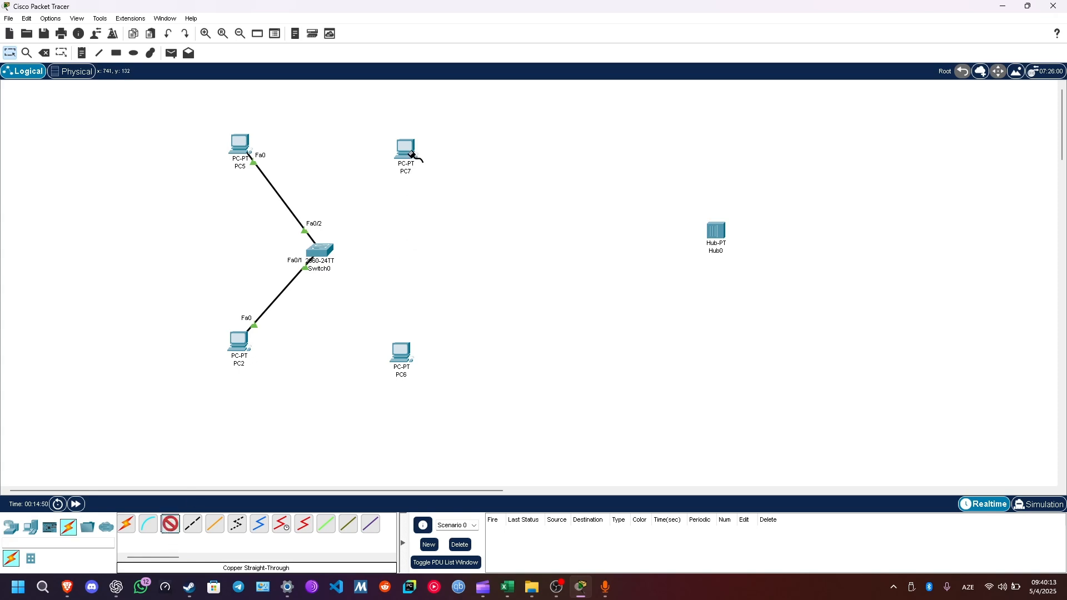
{"action": "left_click", "coordinate": [406, 151]}
{"action": "left_click", "coordinate": [428, 198]}
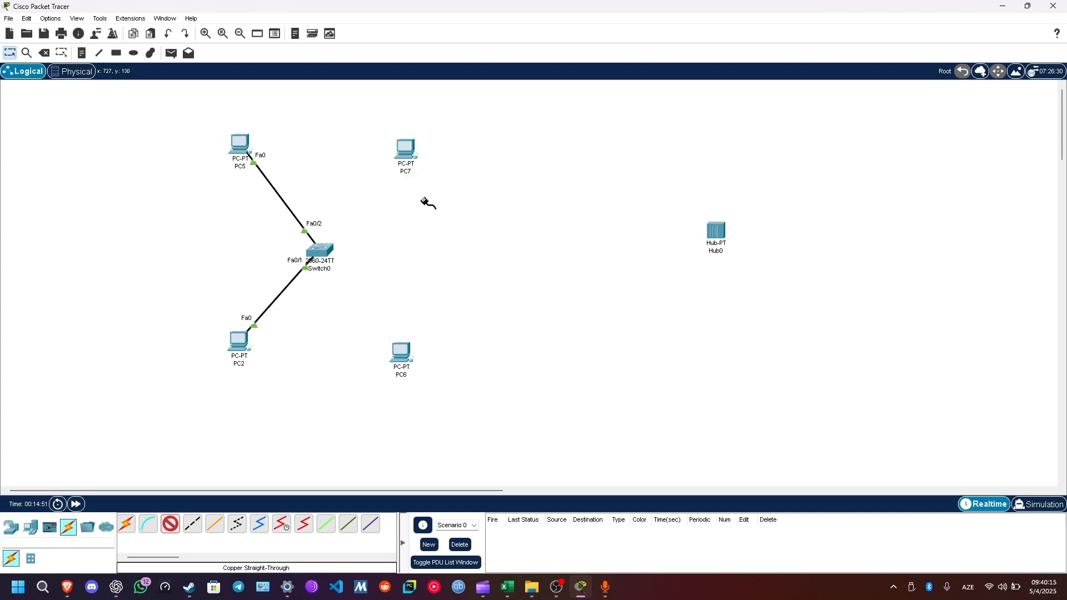
{"action": "left_click", "coordinate": [320, 250]}
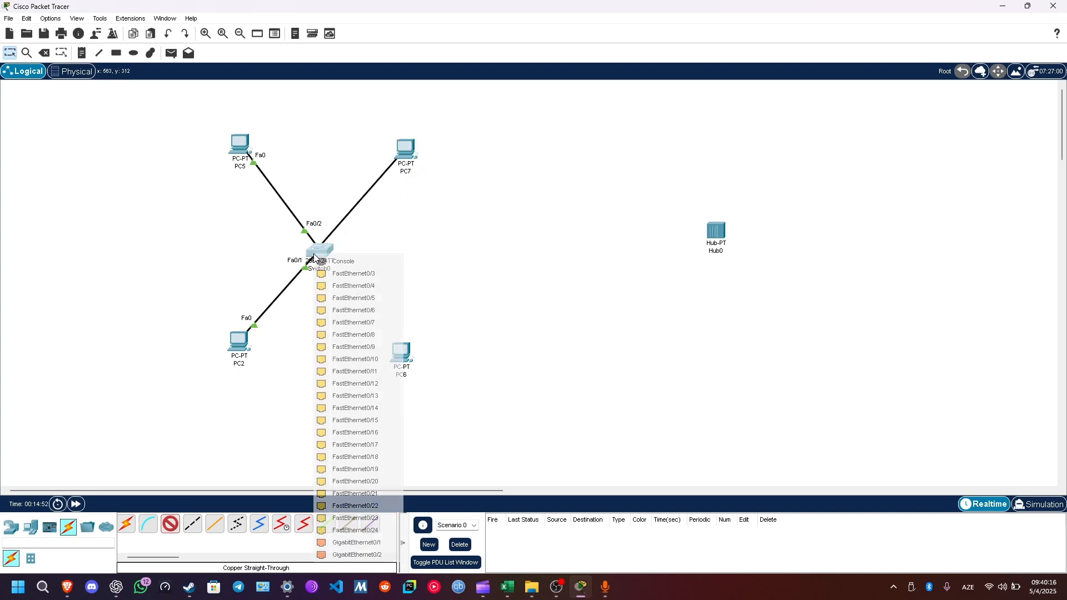
{"action": "left_click", "coordinate": [369, 274]}
Step: Connect PC6's FastEthernet0 port to the switch's FastEthernet0/4 port with a copper straight-through cable
{"action": "left_click", "coordinate": [401, 351]}
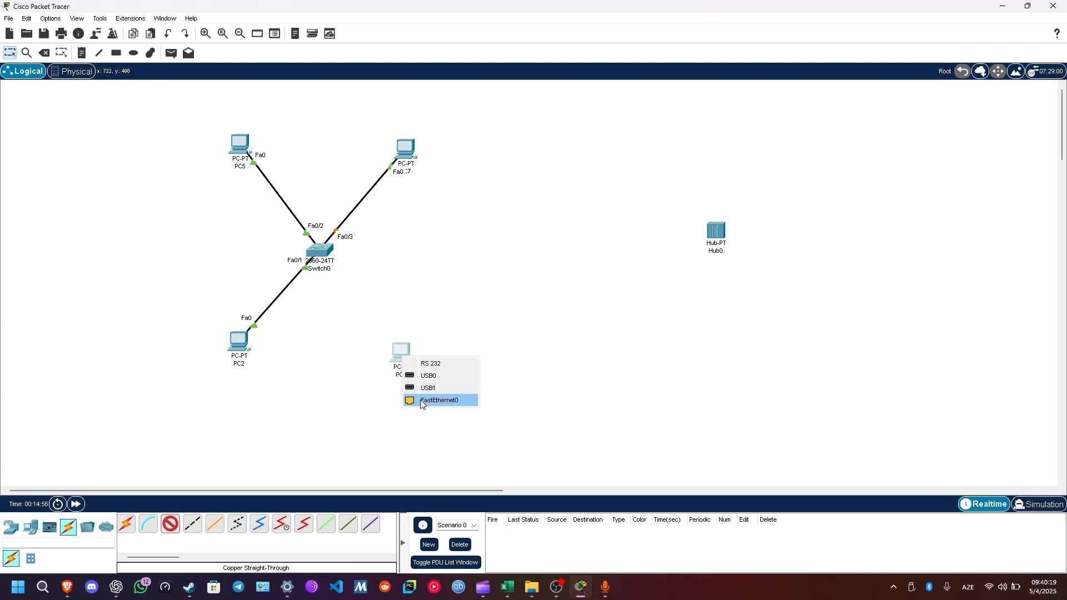
{"action": "left_click", "coordinate": [424, 406]}
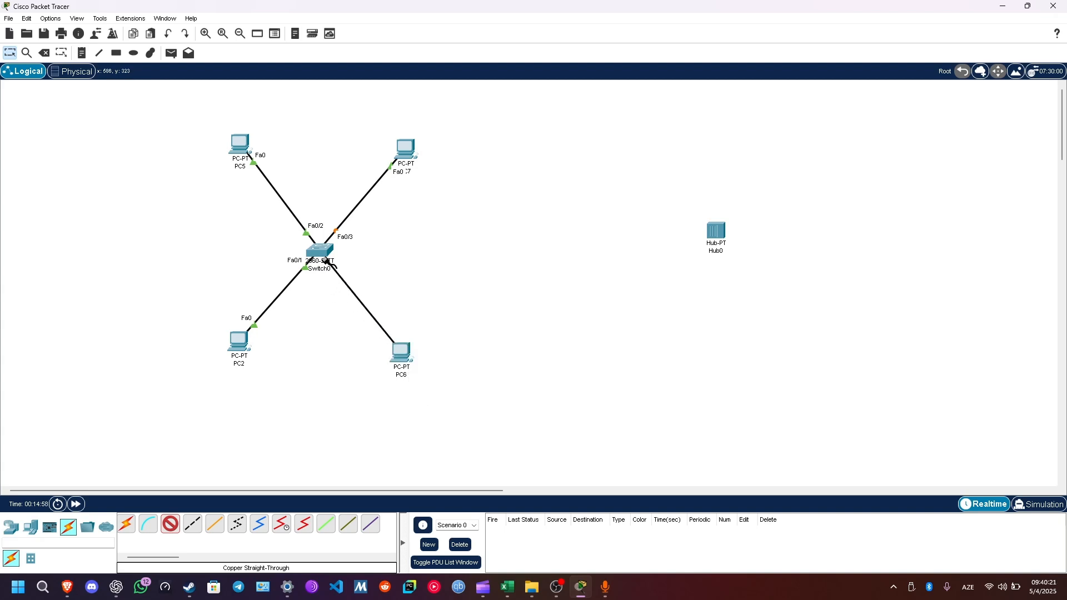
{"action": "left_click", "coordinate": [323, 254]}
{"action": "left_click", "coordinate": [368, 272]}
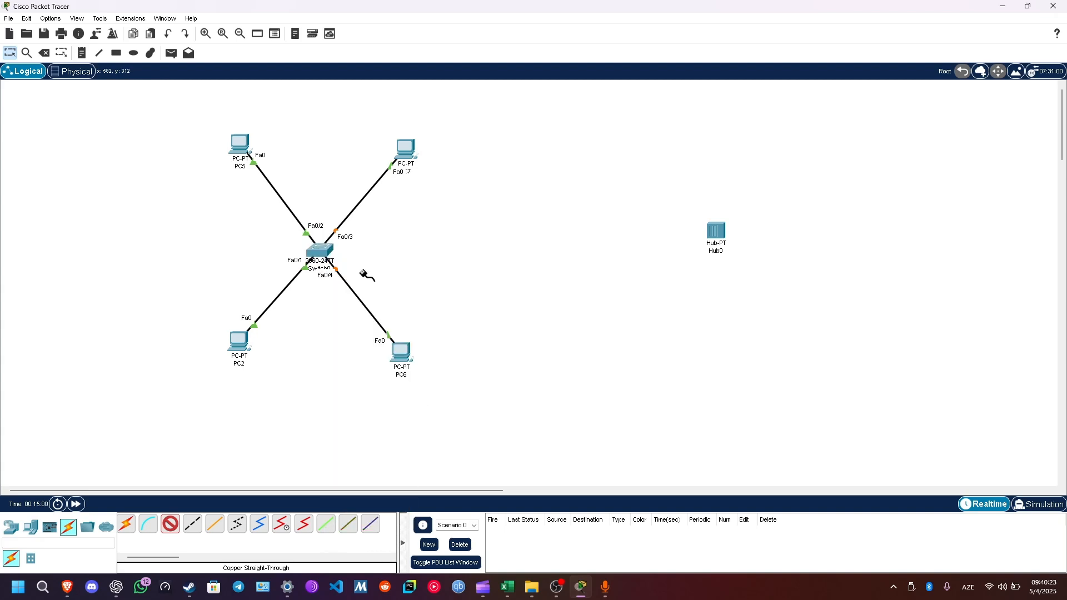
Step: Switch to Simulation mode and examine the link status indicators on the switch's connections
{"action": "left_click", "coordinate": [1025, 504]}
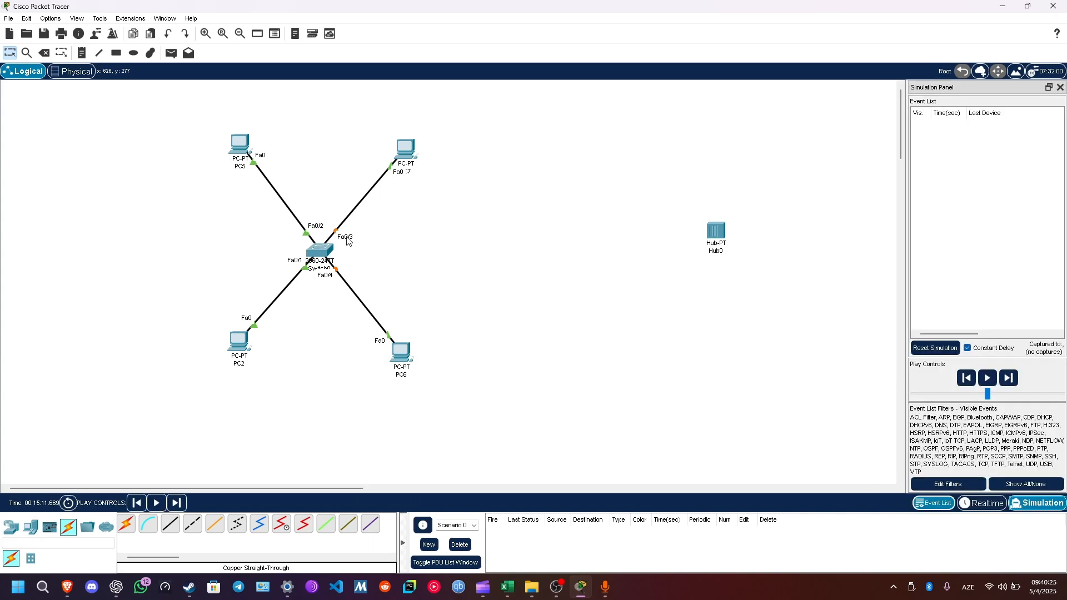
{"action": "scroll", "coordinate": [329, 254], "scroll_direction": "up", "scroll_amount": 4}
{"action": "scroll", "coordinate": [621, 339], "scroll_direction": "right", "scroll_amount": 8}
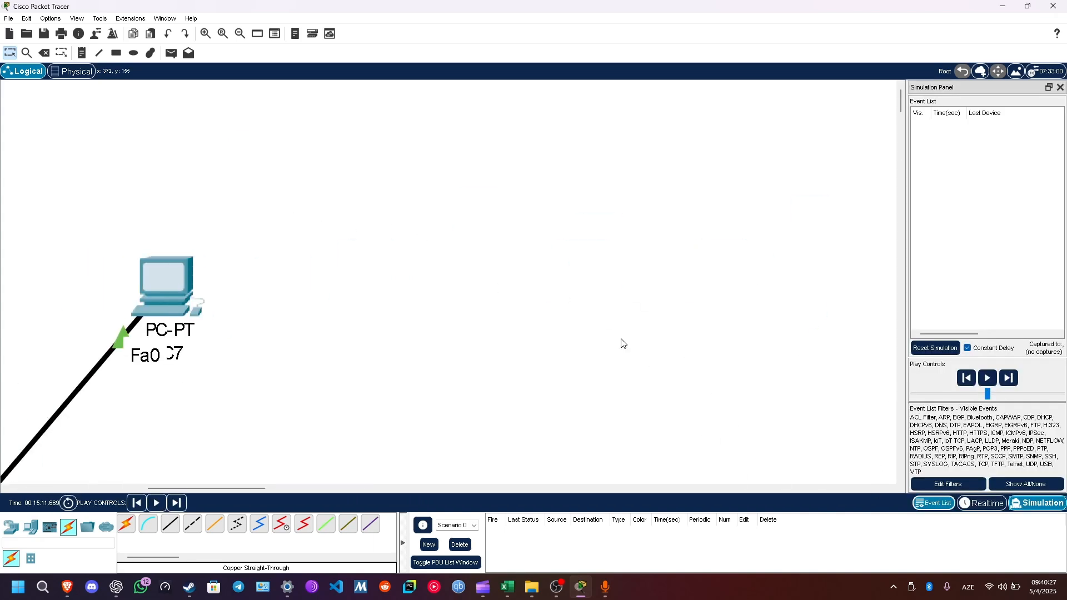
{"action": "scroll", "coordinate": [622, 339], "scroll_direction": "left", "scroll_amount": 5}
{"action": "scroll", "coordinate": [623, 344], "scroll_direction": "right", "scroll_amount": 2}
{"action": "scroll", "coordinate": [623, 343], "scroll_direction": "down", "scroll_amount": 3}
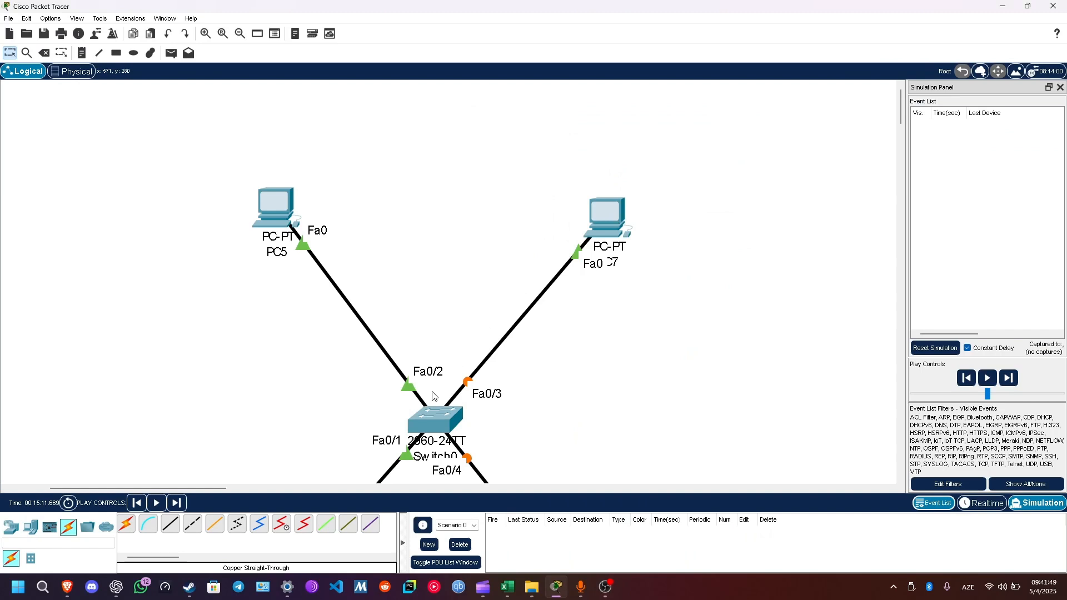
{"action": "scroll", "coordinate": [484, 423], "scroll_direction": "down", "scroll_amount": 1}
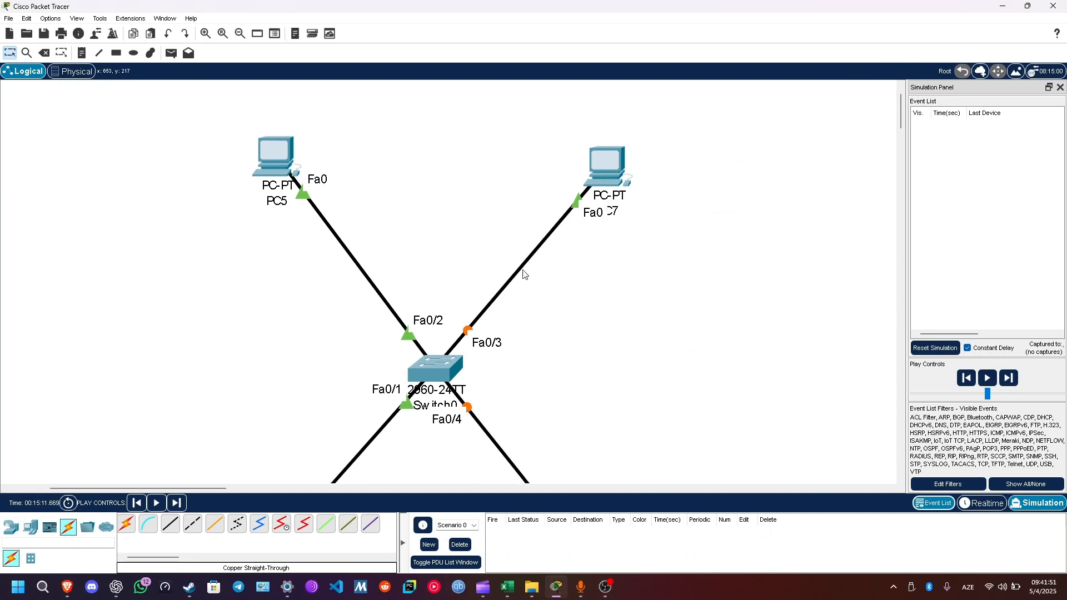
Step: Unplug the switch end of PC7's cable and reconnect it to the switch's FastEthernet0/3 port
{"action": "left_click", "coordinate": [466, 334]}
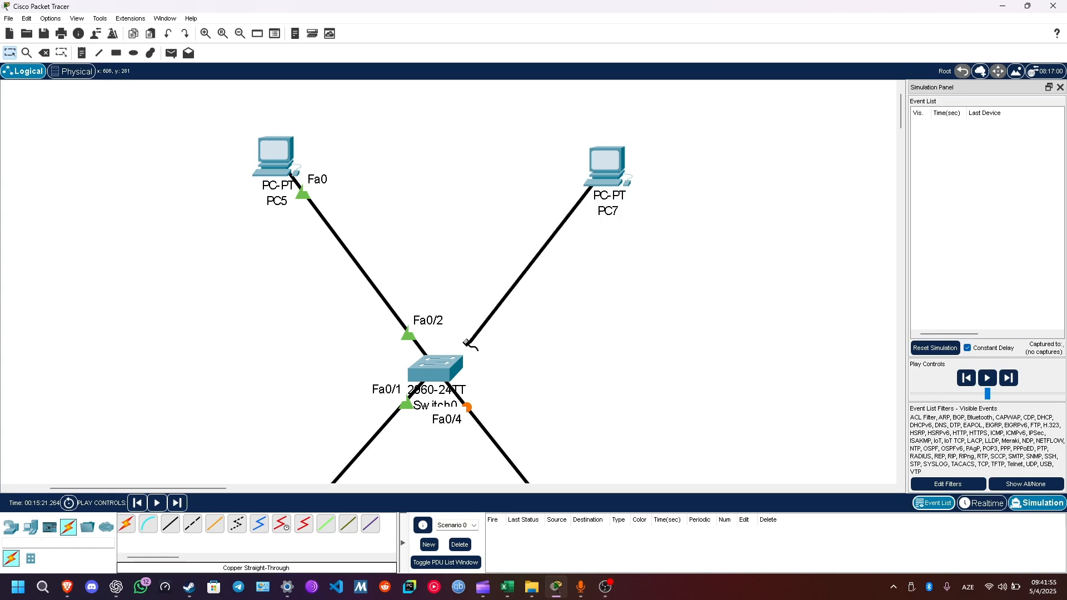
{"action": "left_click", "coordinate": [435, 369]}
{"action": "left_click", "coordinate": [435, 369]}
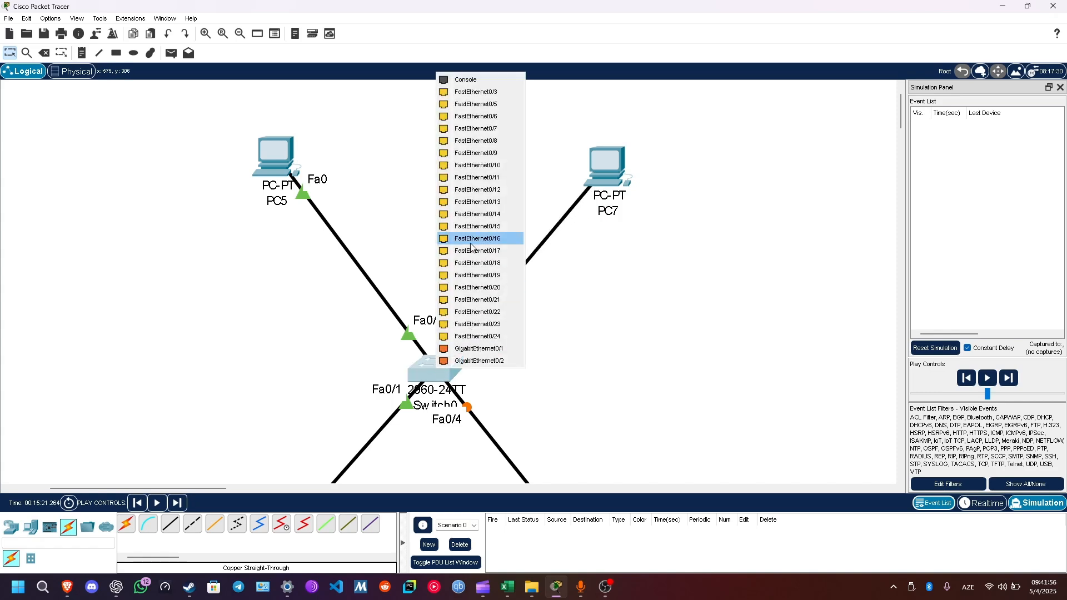
{"action": "left_click", "coordinate": [469, 96]}
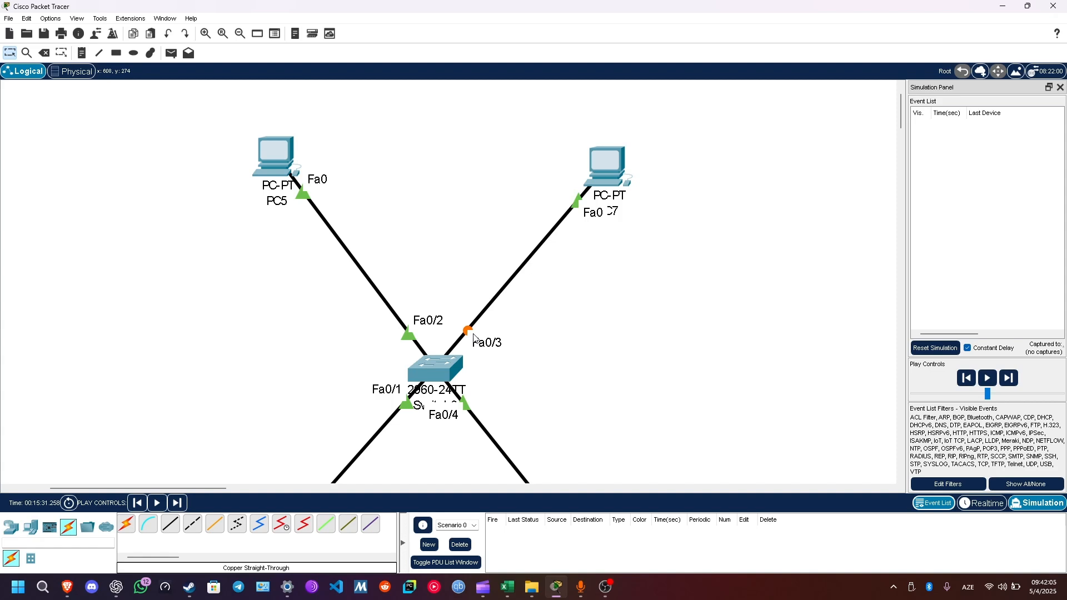
Step: Move PC7 slightly up and to the right
{"action": "scroll", "coordinate": [698, 321], "scroll_direction": "down", "scroll_amount": 2}
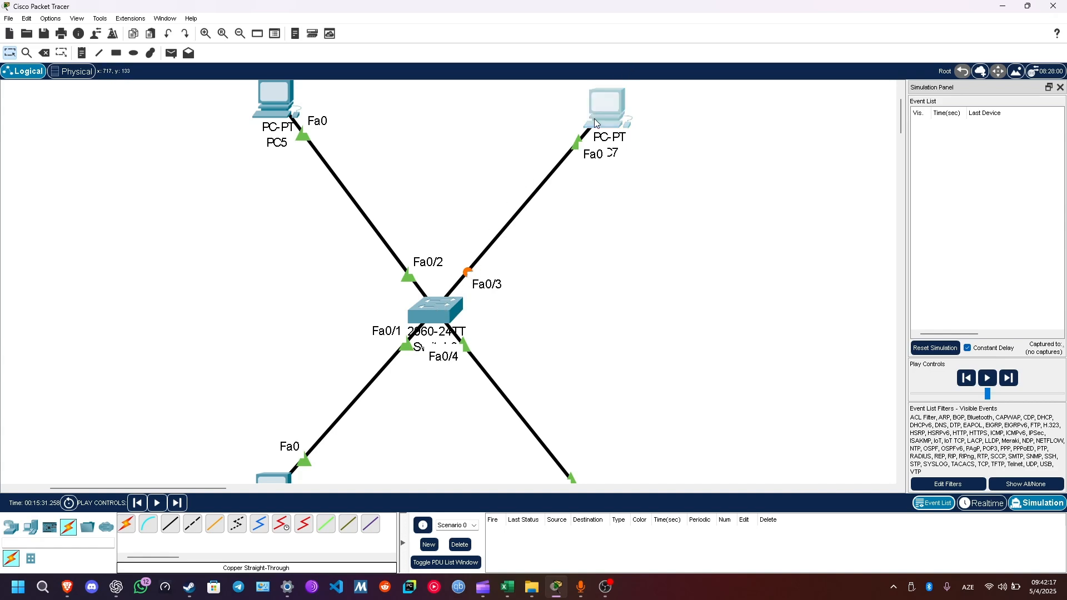
{"action": "left_click_drag", "start_coordinate": [596, 122], "coordinate": [604, 106]}
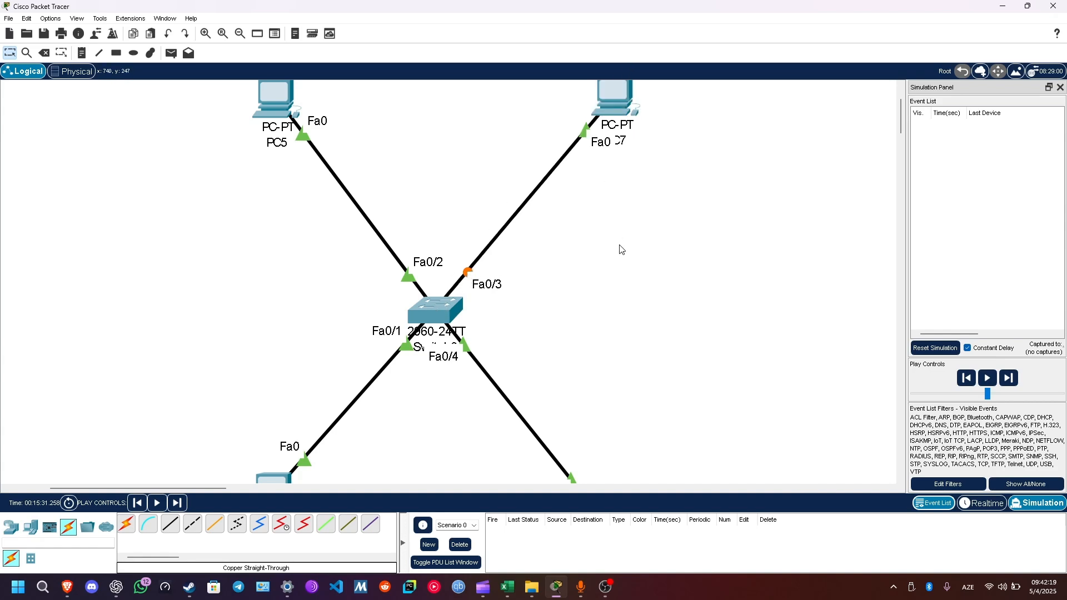
{"action": "scroll", "coordinate": [621, 250], "scroll_direction": "up", "scroll_amount": 2}
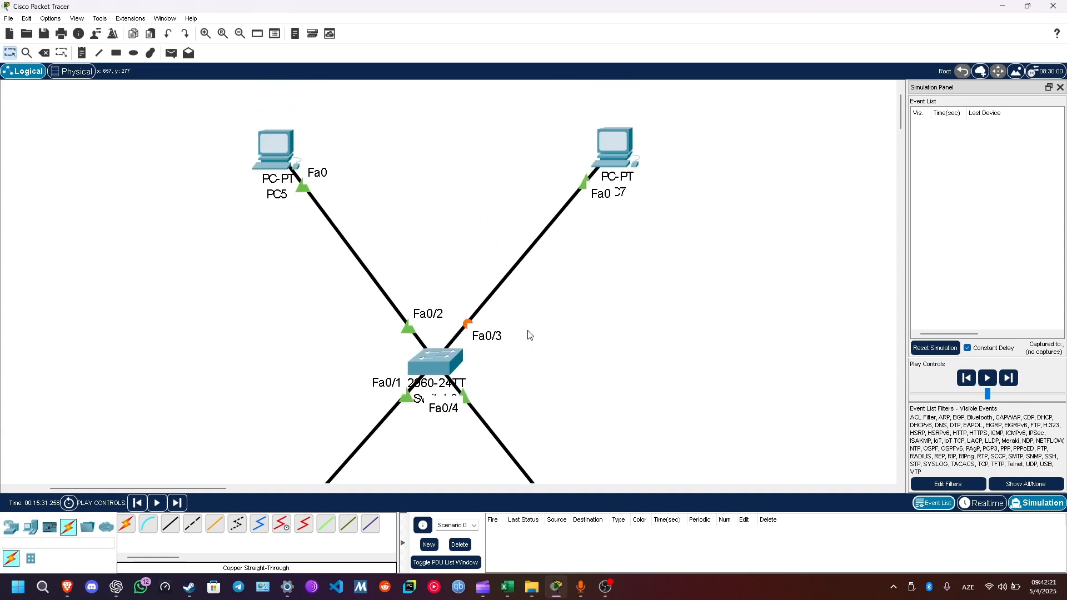
Step: Return to Realtime mode and fast-forward the network time to bring up the PC7 link
{"action": "left_click", "coordinate": [982, 503]}
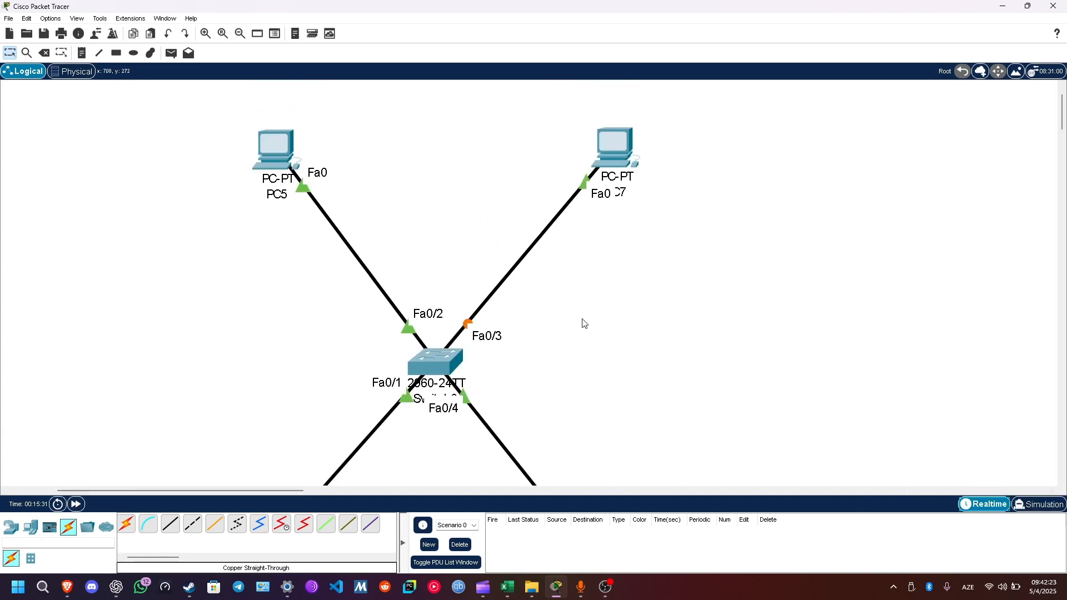
{"action": "left_click", "coordinate": [76, 504]}
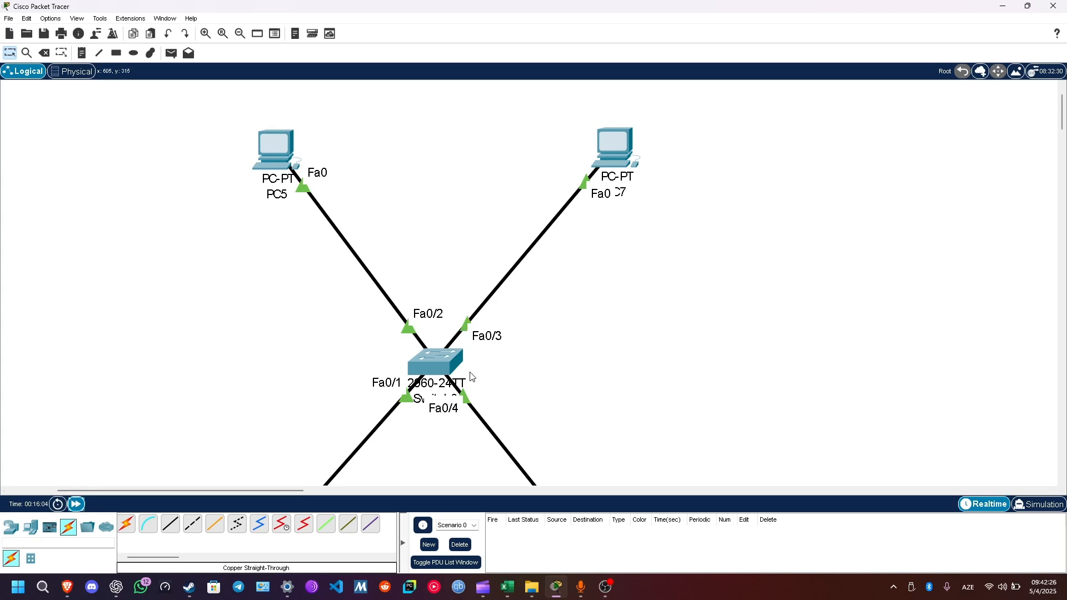
{"action": "scroll", "coordinate": [528, 345], "scroll_direction": "down", "scroll_amount": 2}
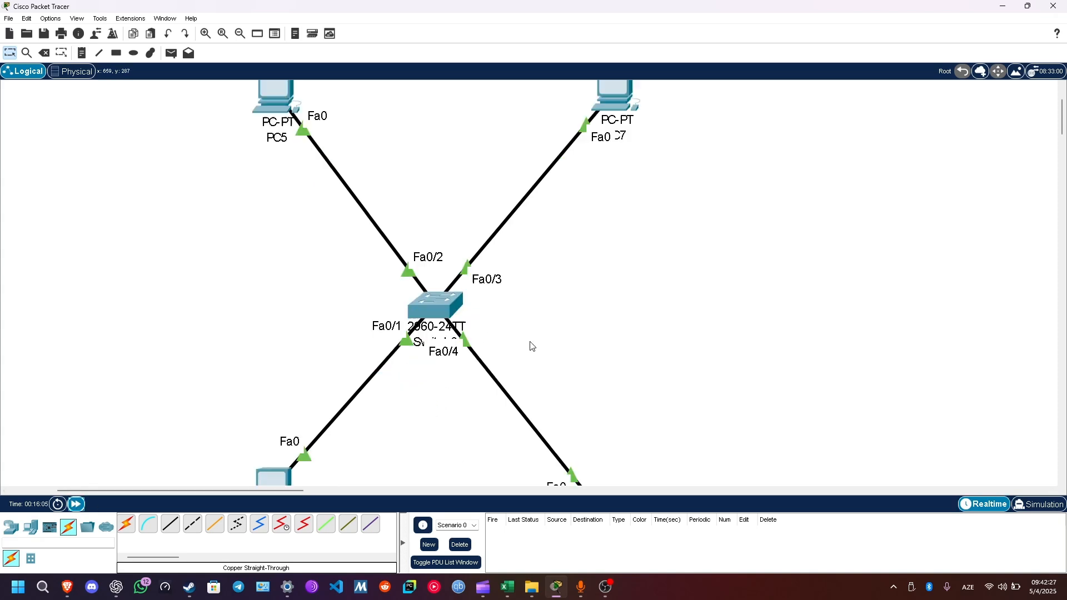
{"action": "scroll", "coordinate": [532, 346], "scroll_direction": "up", "scroll_amount": 1}
{"action": "scroll", "coordinate": [545, 361], "scroll_direction": "down", "scroll_amount": 3}
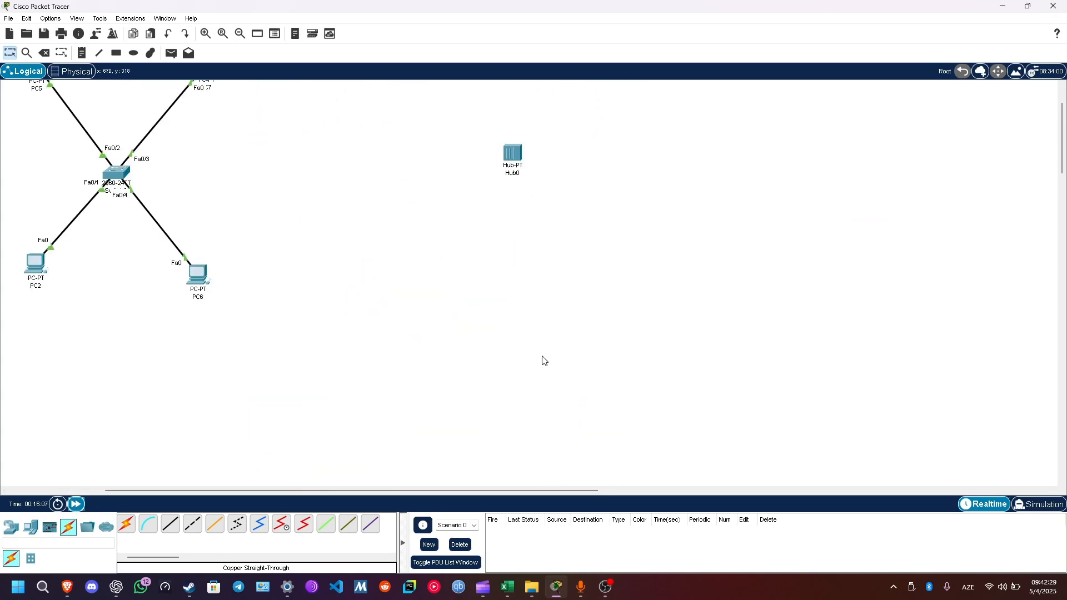
Step: Centre the switch among the four PCs and shift PC6 slightly up and to the right
{"action": "scroll", "coordinate": [246, 196], "scroll_direction": "up", "scroll_amount": 2}
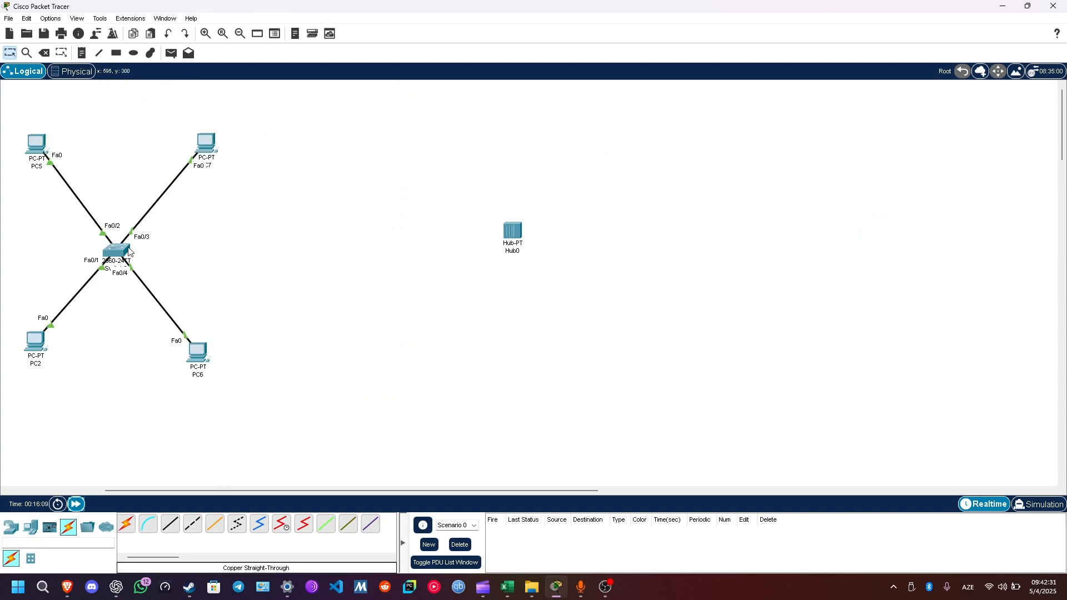
{"action": "left_click_drag", "start_coordinate": [129, 252], "coordinate": [141, 240]}
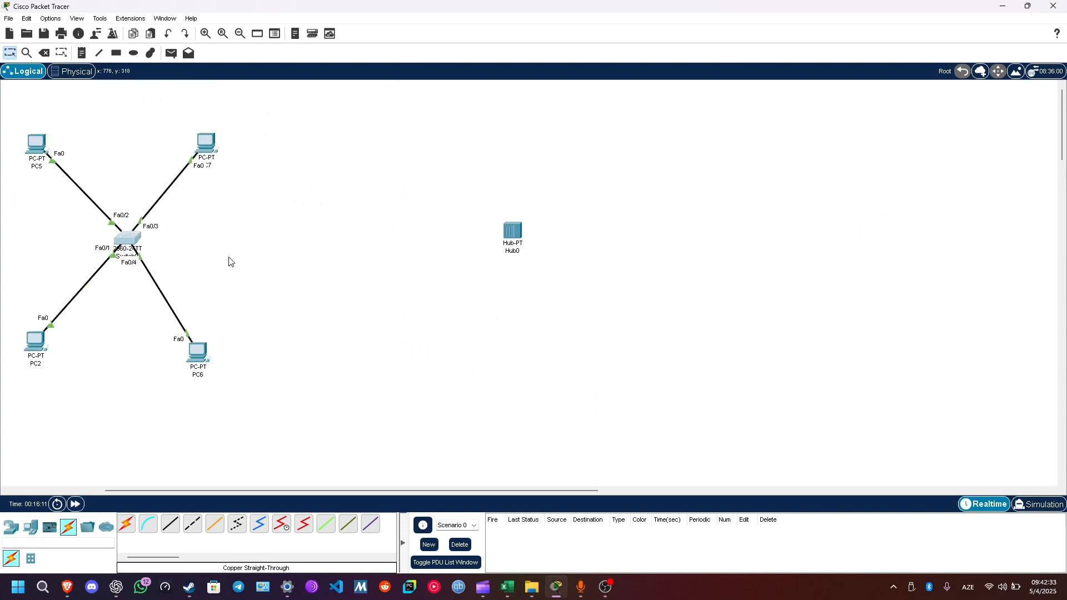
{"action": "scroll", "coordinate": [231, 261], "scroll_direction": "left", "scroll_amount": 3}
{"action": "scroll", "coordinate": [231, 261], "scroll_direction": "up", "scroll_amount": 2}
{"action": "scroll", "coordinate": [231, 261], "scroll_direction": "down", "scroll_amount": 1}
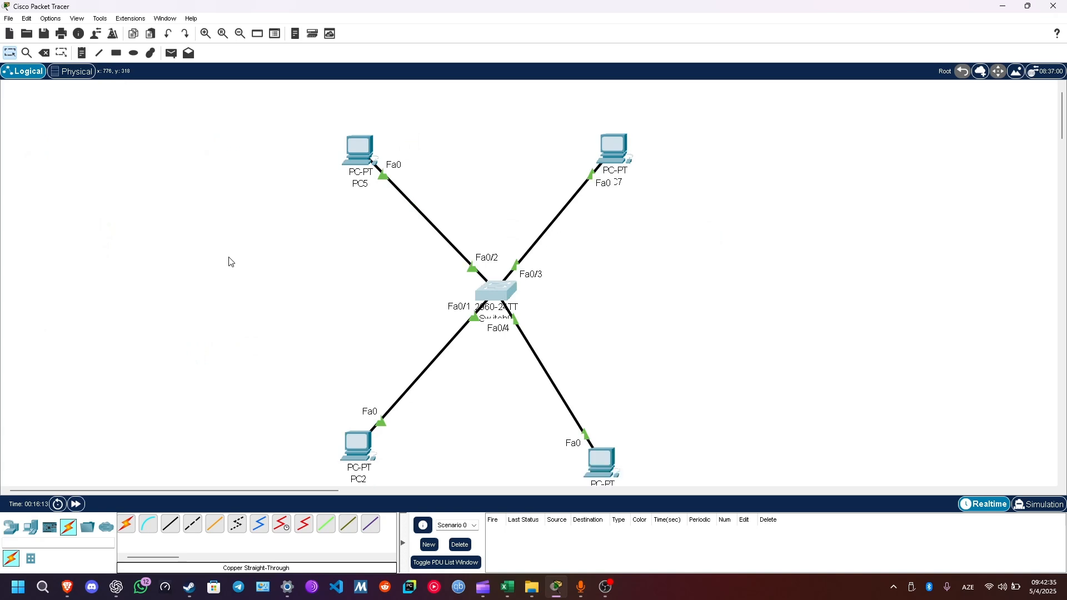
{"action": "scroll", "coordinate": [231, 261], "scroll_direction": "down", "scroll_amount": 1}
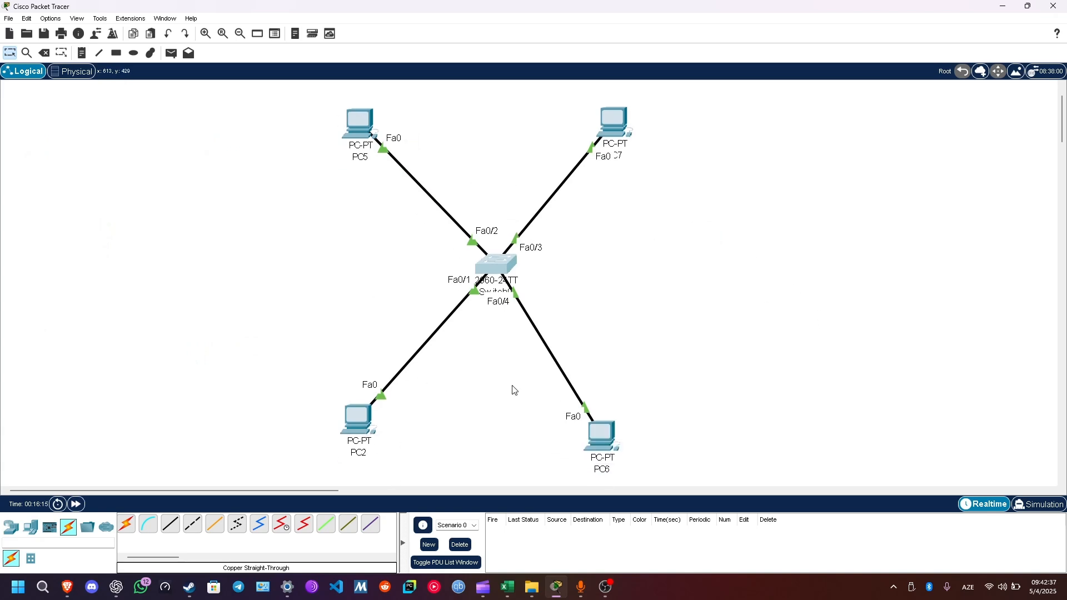
{"action": "left_click_drag", "start_coordinate": [616, 447], "coordinate": [636, 429]}
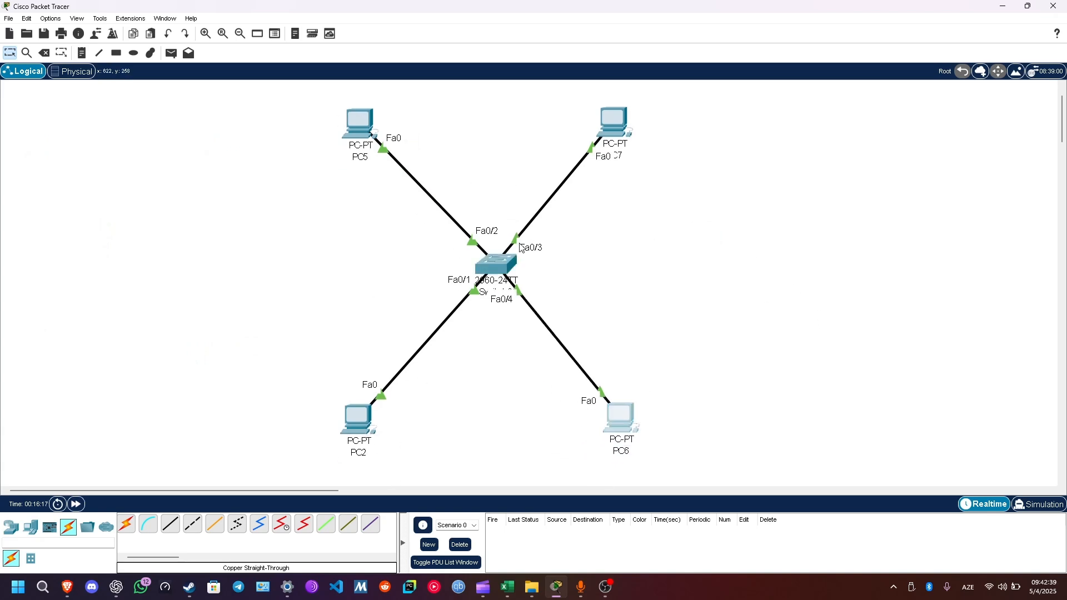
{"action": "left_click_drag", "start_coordinate": [494, 269], "coordinate": [491, 274]}
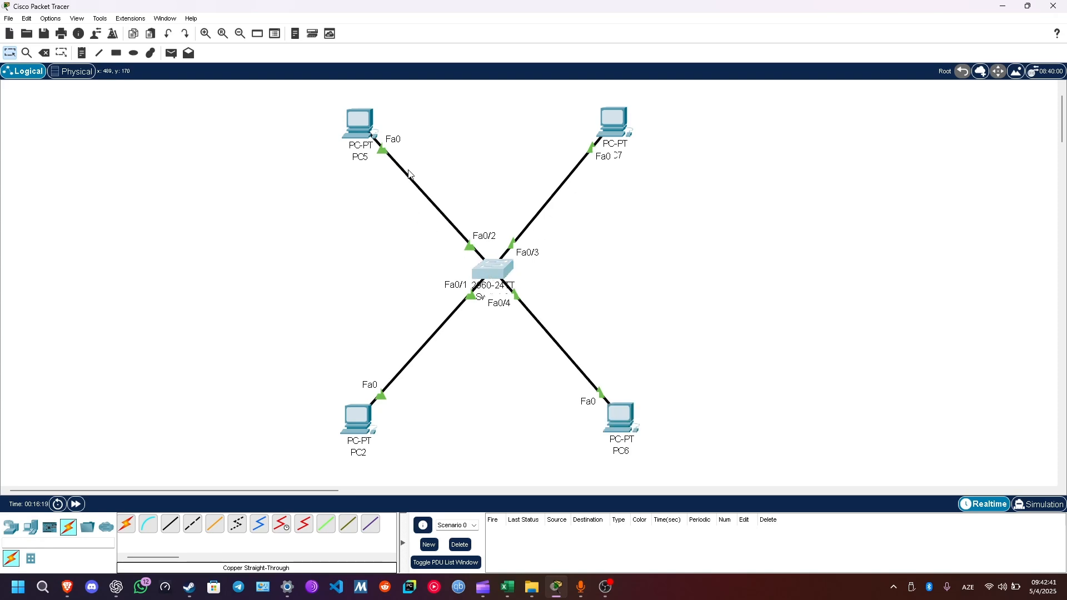
Step: Open PC2's configuration settings and move their window clear of the topology
{"action": "left_click", "coordinate": [360, 432]}
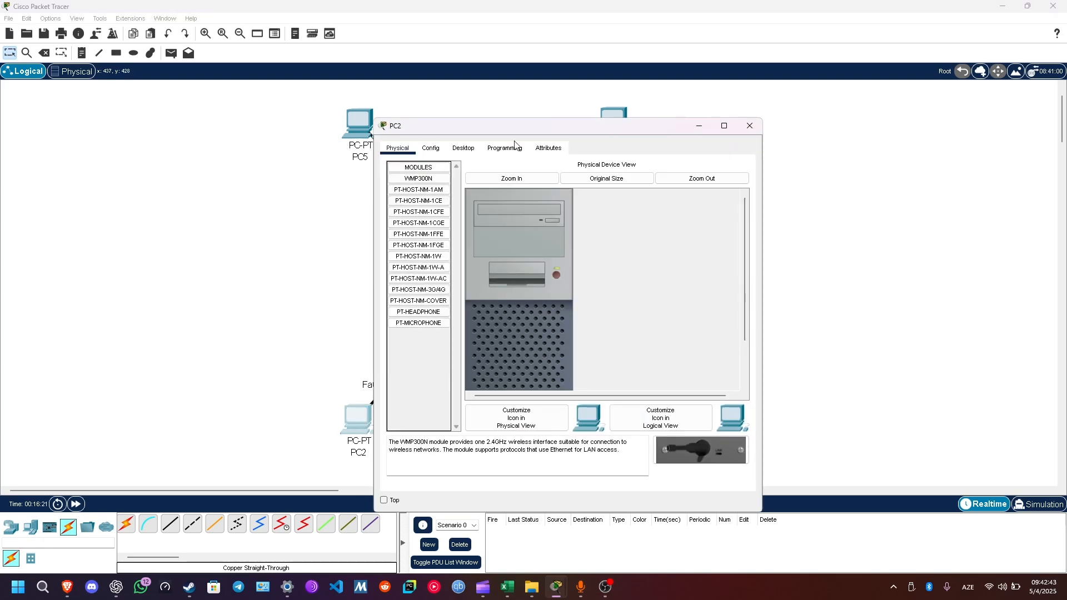
{"action": "left_click", "coordinate": [436, 149]}
{"action": "left_click_drag", "start_coordinate": [507, 131], "coordinate": [917, 131]}
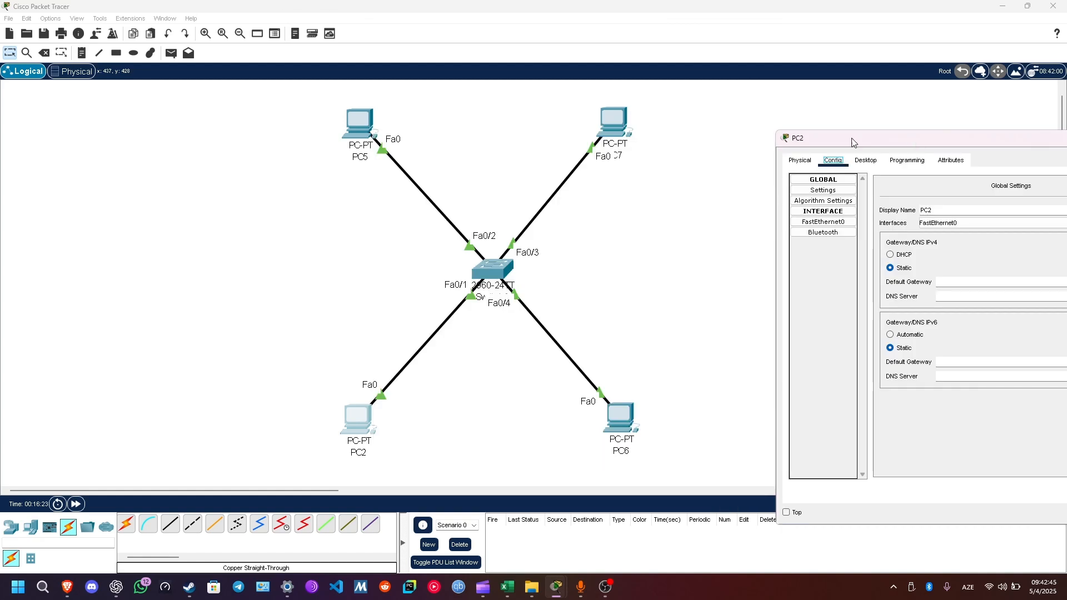
Step: Add a text note reading 192.168.1.x between PC2 and PC6, below the switch
{"action": "left_click_drag", "start_coordinate": [302, 95], "coordinate": [699, 474]}
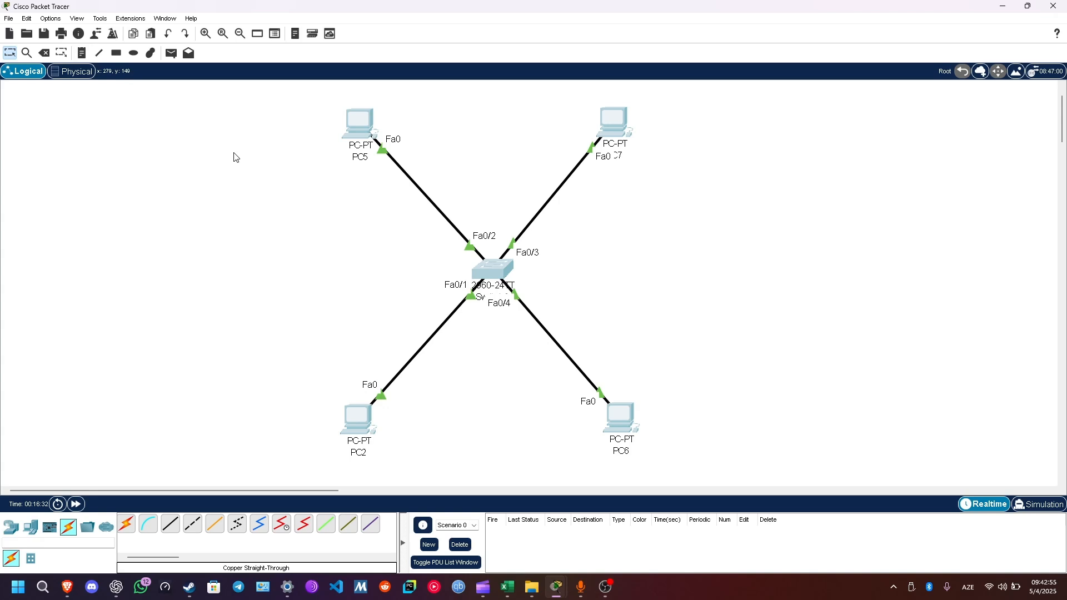
{"action": "key", "text": "n"}
{"action": "left_click", "coordinate": [440, 399]}
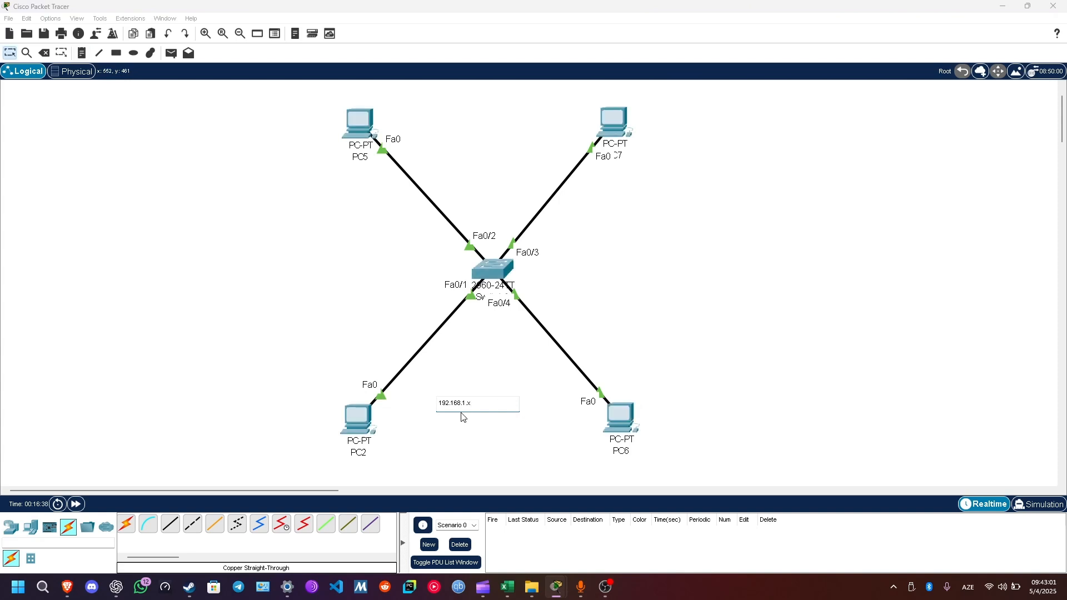
{"action": "key", "text": "Escape"}
{"action": "left_click_drag", "start_coordinate": [488, 411], "coordinate": [506, 398]}
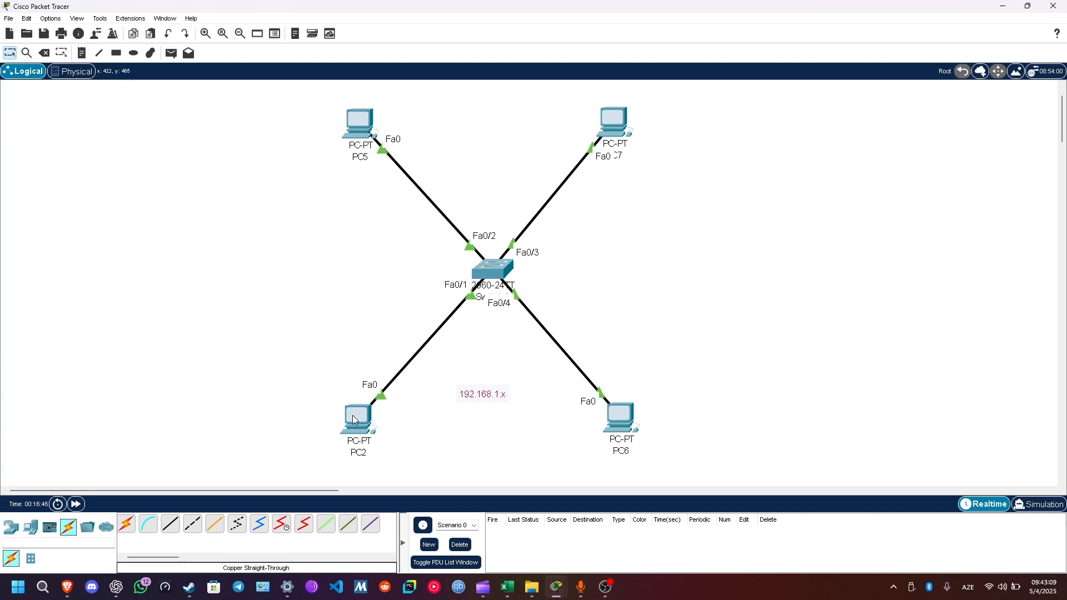
Step: Set PC2's FastEthernet0 IPv4 address to 192.168.1.1 with subnet mask 255.255.255.0
{"action": "left_click", "coordinate": [378, 421]}
{"action": "double_click", "coordinate": [496, 390]}
{"action": "left_click", "coordinate": [360, 427]}
{"action": "left_click_drag", "start_coordinate": [1009, 139], "coordinate": [864, 100]}
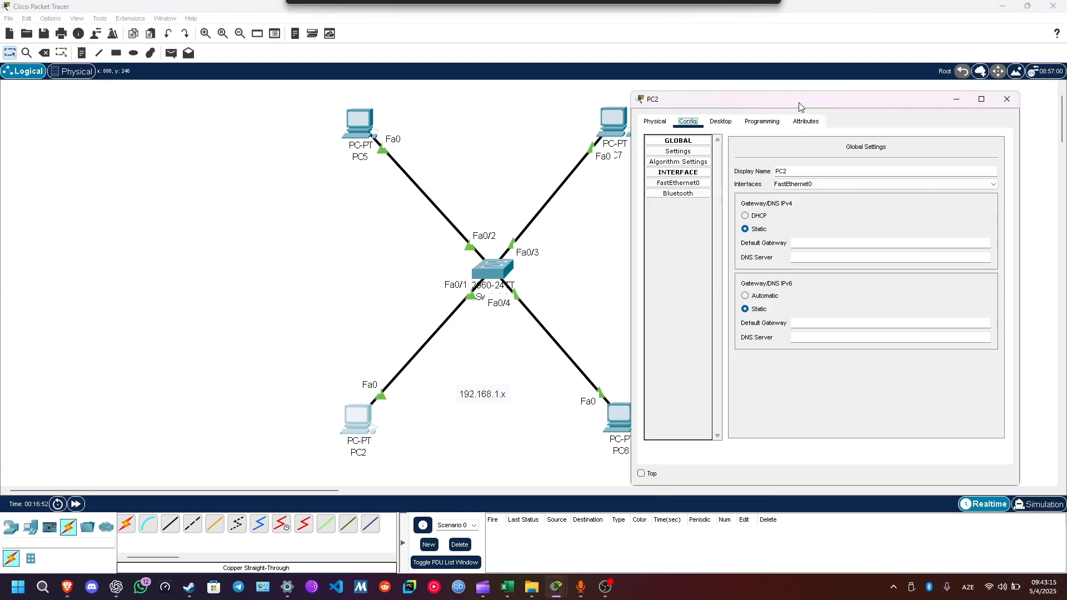
{"action": "left_click", "coordinate": [699, 185]}
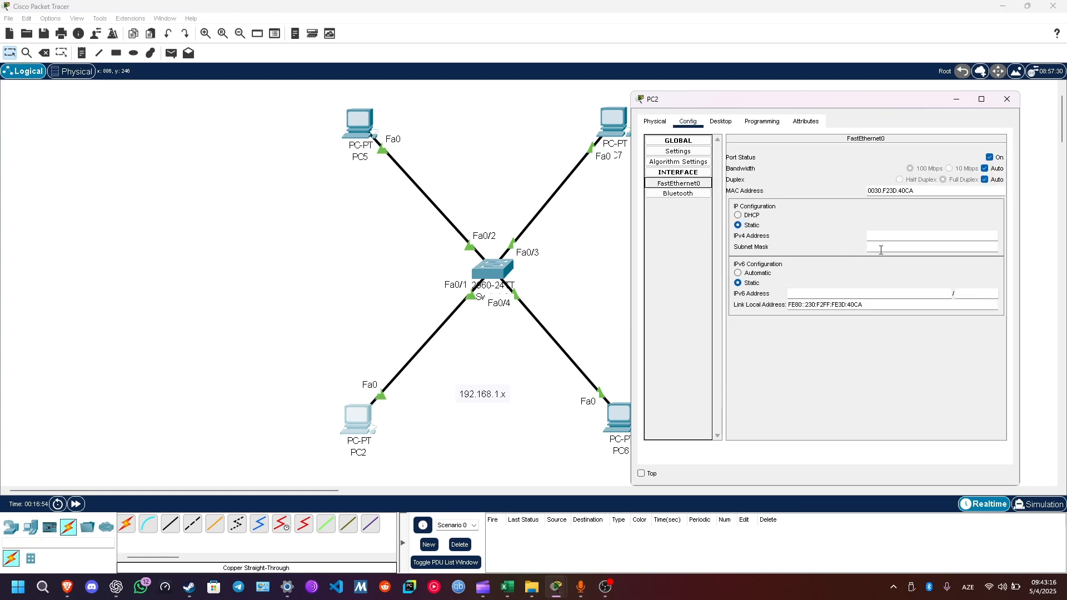
{"action": "left_click", "coordinate": [906, 235]}
{"action": "type", "text": "192.168.1.x"}
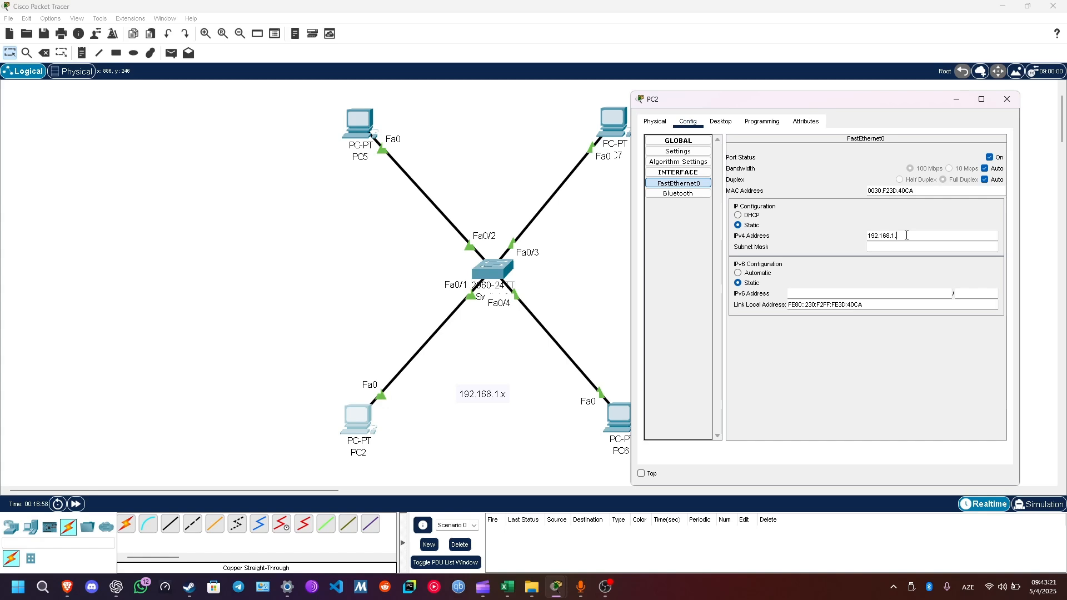
{"action": "key", "text": "ctrl+a"}
{"action": "left_click", "coordinate": [906, 235]}
{"action": "type", "text": "1"}
{"action": "key", "text": "Return"}
{"action": "left_click_drag", "start_coordinate": [920, 245], "coordinate": [855, 250]}
{"action": "left_click", "coordinate": [1007, 99]}
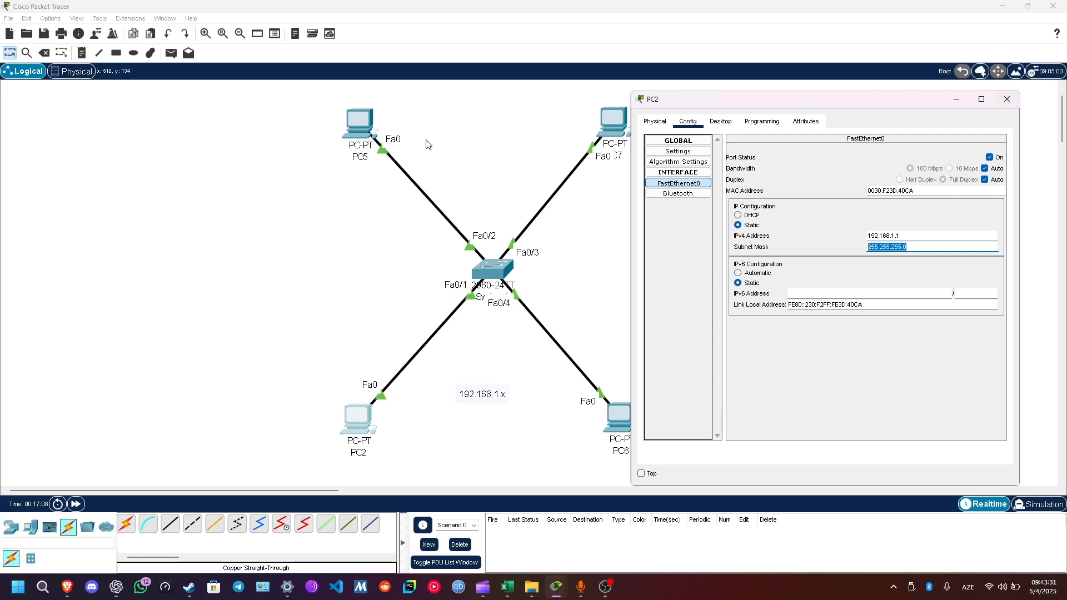
Step: Give PC5 the static IPv4 address 192.168.1.2 with mask 255.255.255.0 in its IP Configuration, and close its window
{"action": "left_click", "coordinate": [360, 125]}
{"action": "left_click", "coordinate": [431, 149]}
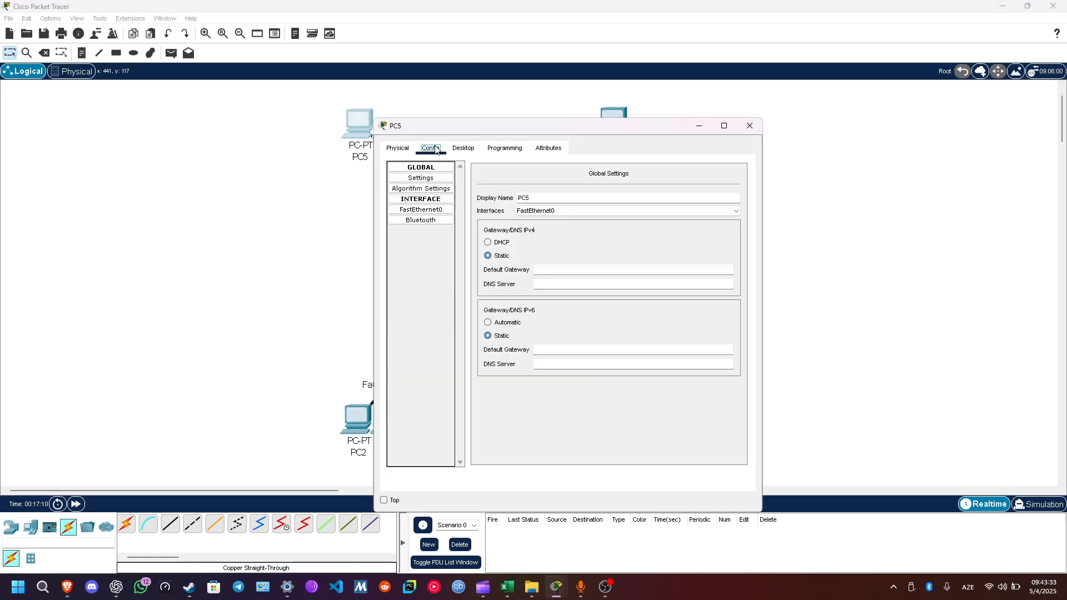
{"action": "left_click", "coordinate": [468, 148]}
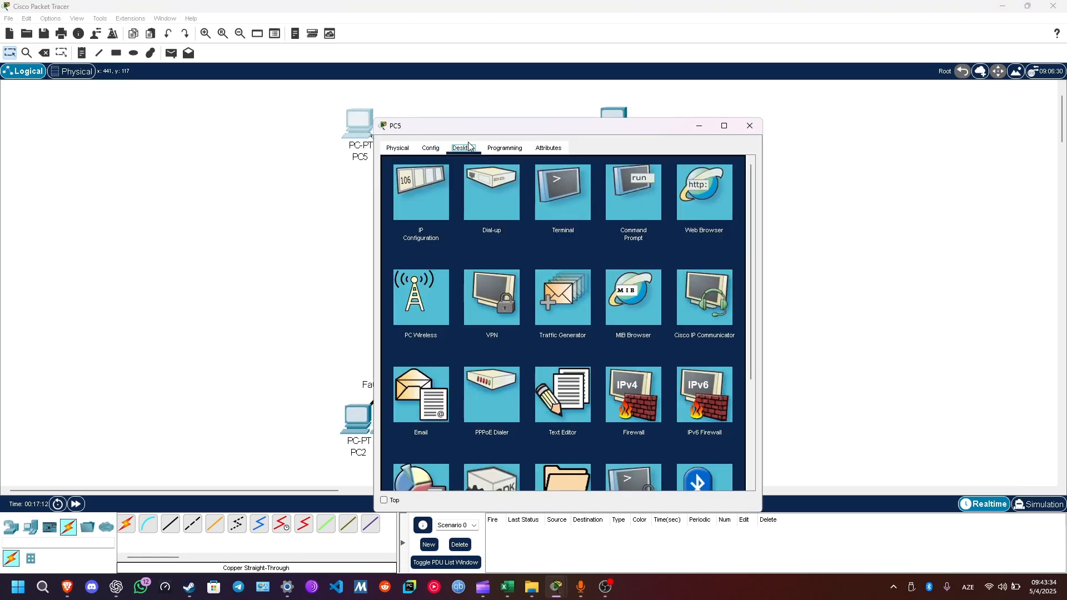
{"action": "left_click", "coordinate": [431, 185]}
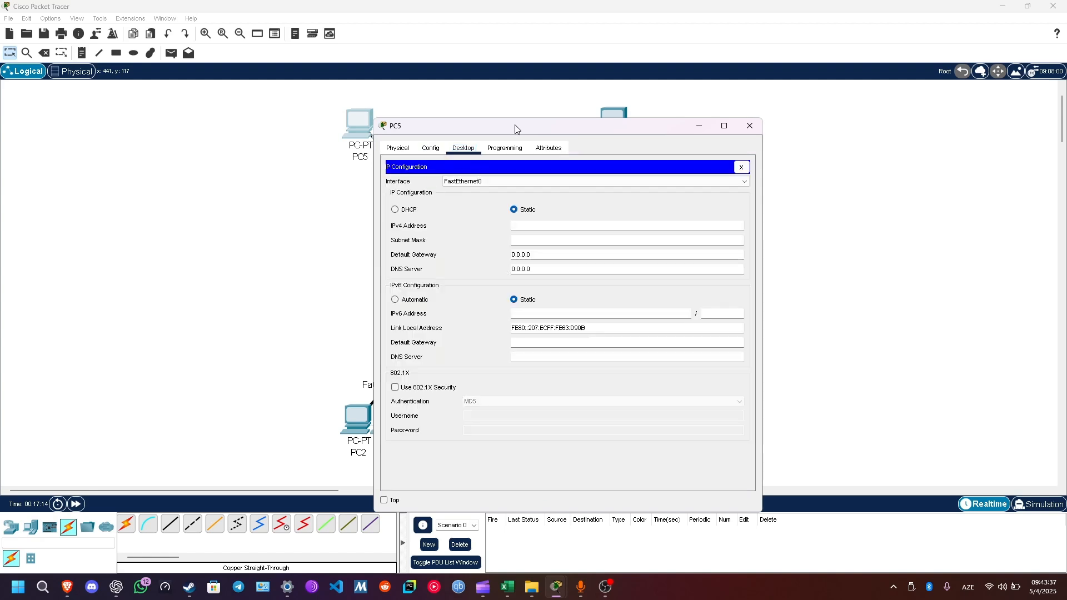
{"action": "left_click_drag", "start_coordinate": [515, 128], "coordinate": [738, 141]}
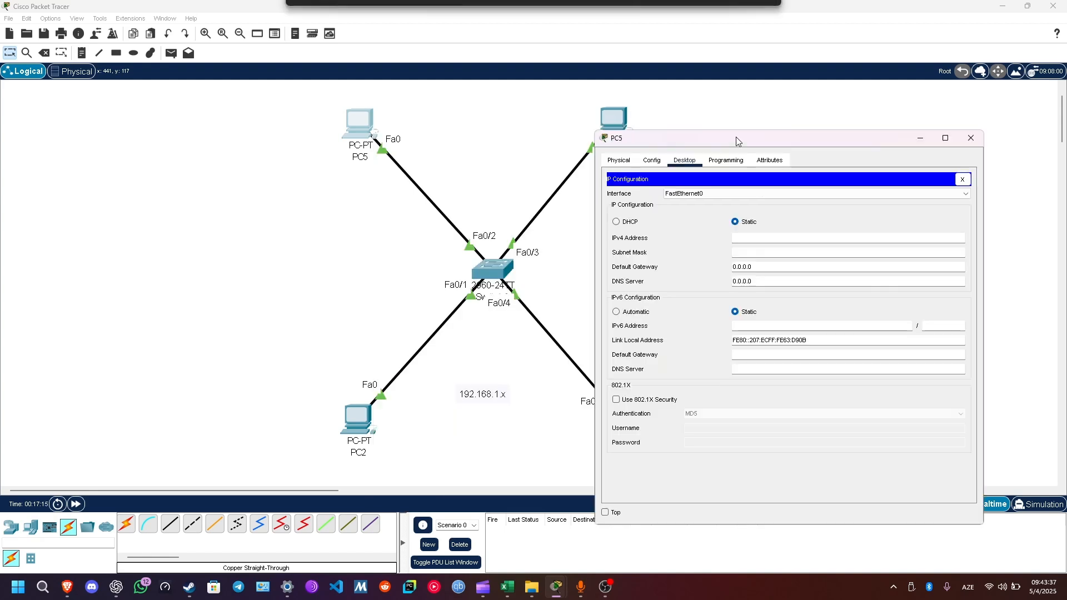
{"action": "left_click", "coordinate": [765, 237]}
{"action": "type", "text": "192.168.1.2"}
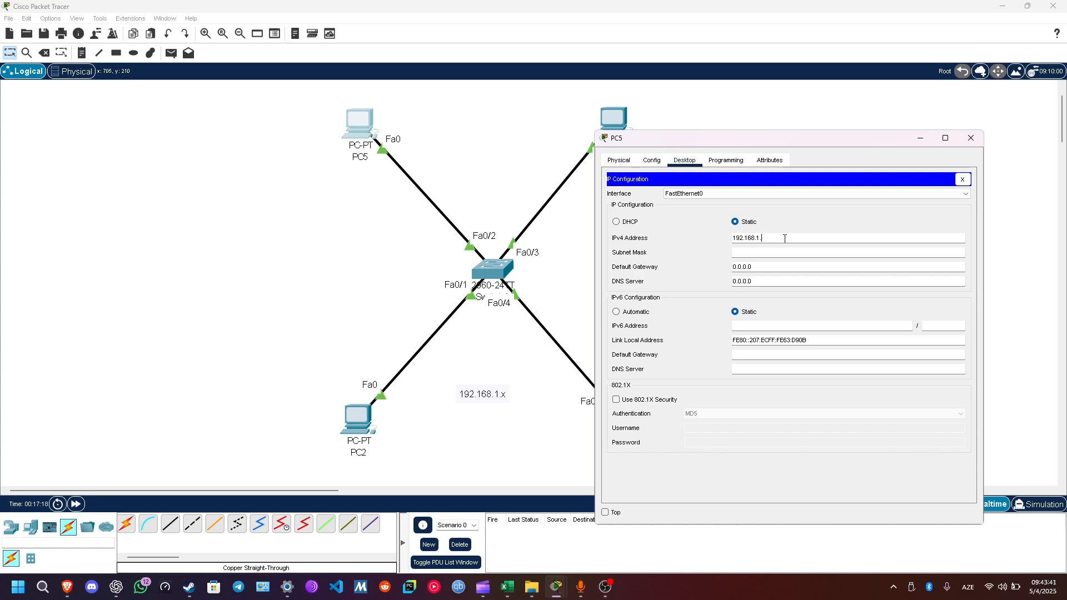
{"action": "key", "text": "Tab"}
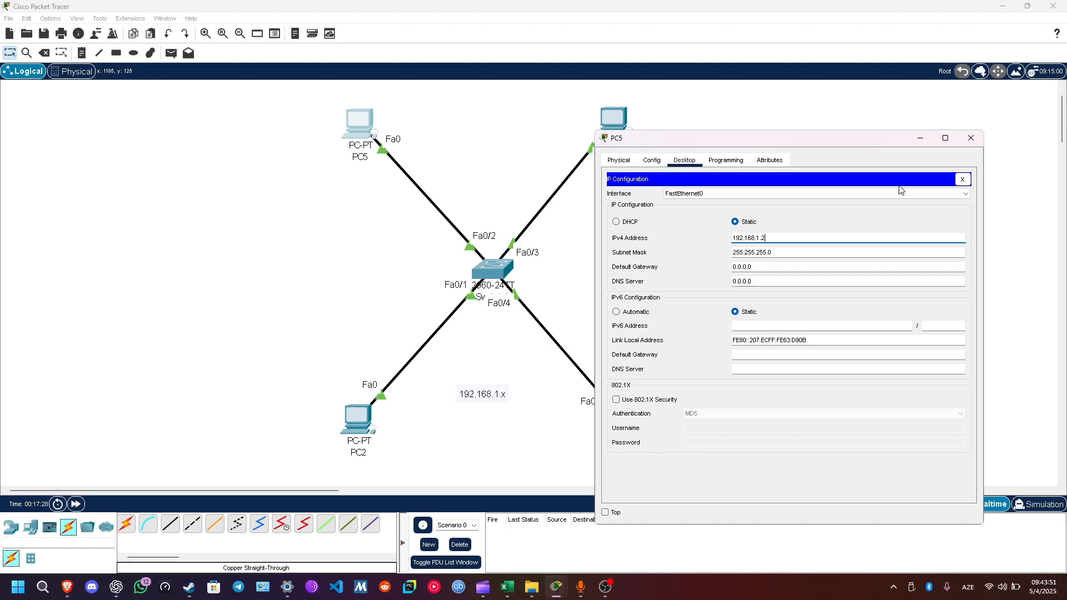
{"action": "left_click", "coordinate": [972, 139]}
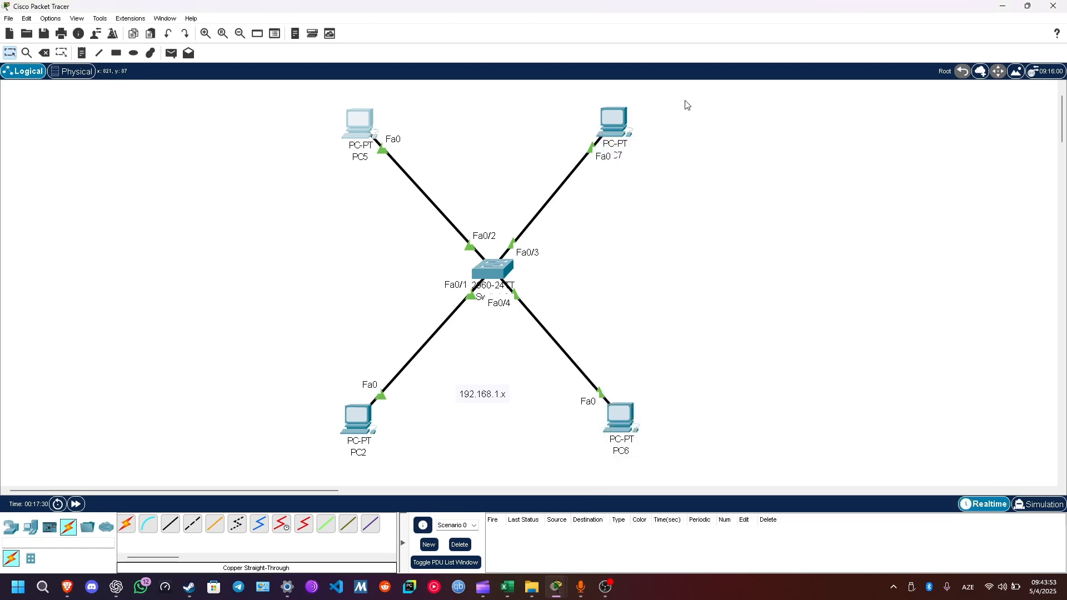
Step: Set PC7's FastEthernet0 IPv4 address to 192.168.1.3 with the default subnet mask and close its window
{"action": "left_click", "coordinate": [626, 123]}
{"action": "left_click", "coordinate": [431, 148]}
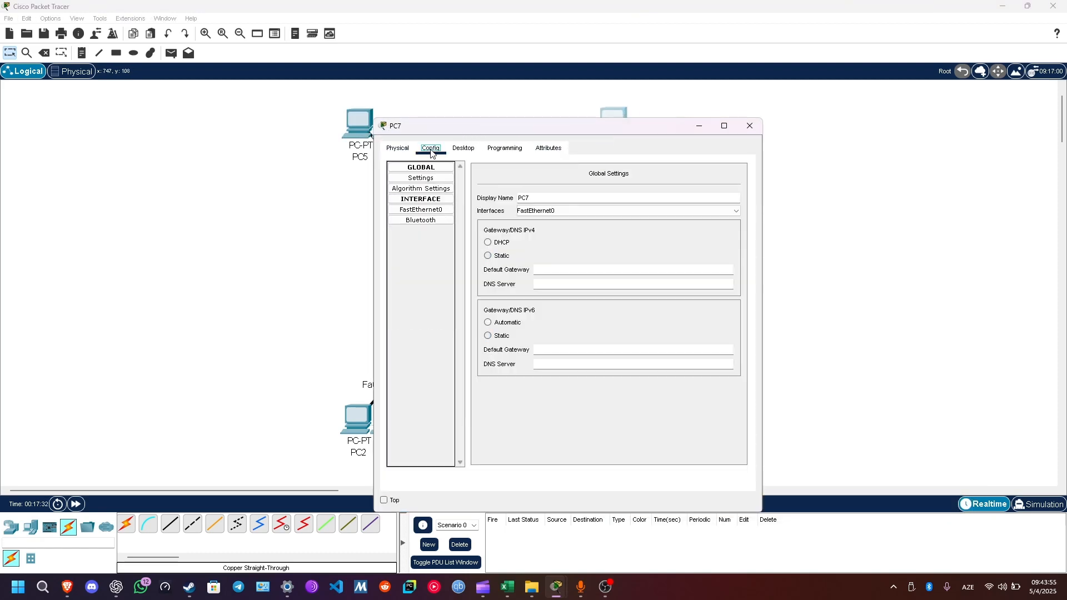
{"action": "left_click", "coordinate": [440, 211]}
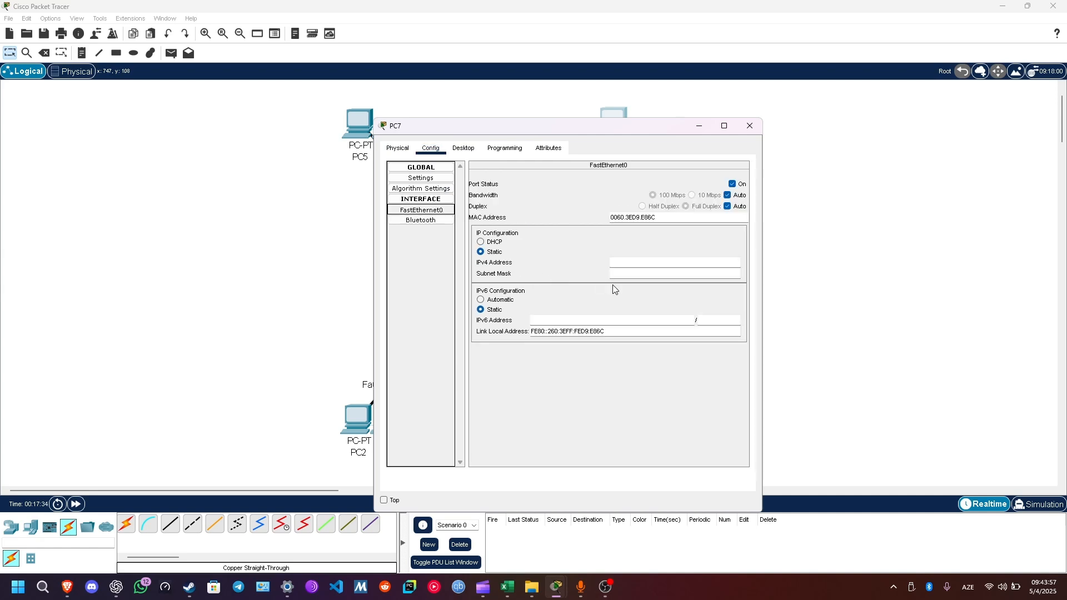
{"action": "left_click", "coordinate": [624, 263]}
{"action": "type", "text": "192.168.1."}
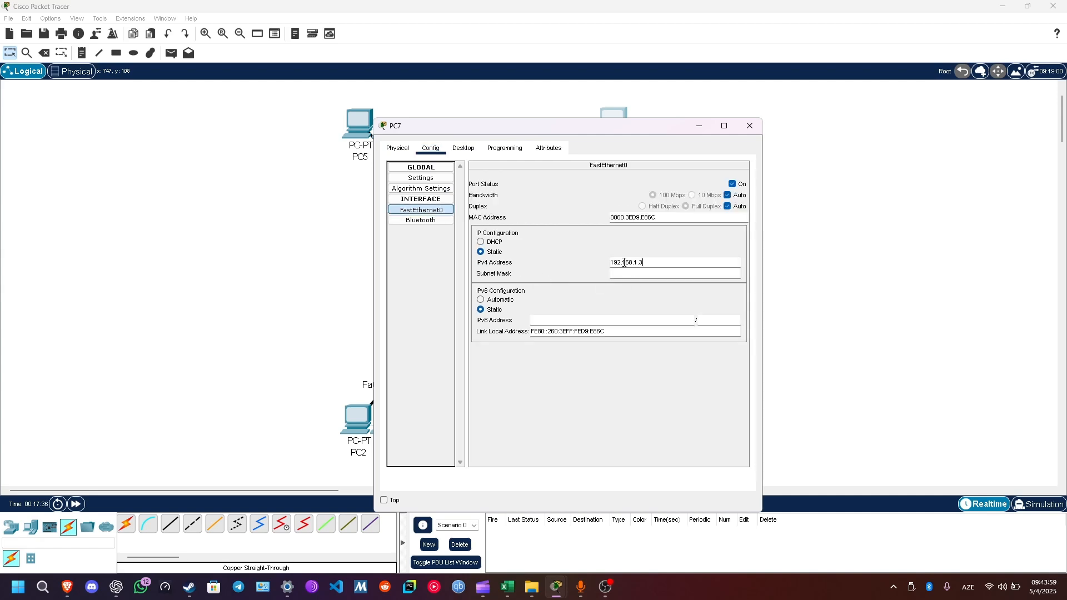
{"action": "type", "text": "3"}
{"action": "key", "text": "Tab"}
{"action": "left_click", "coordinate": [750, 125]}
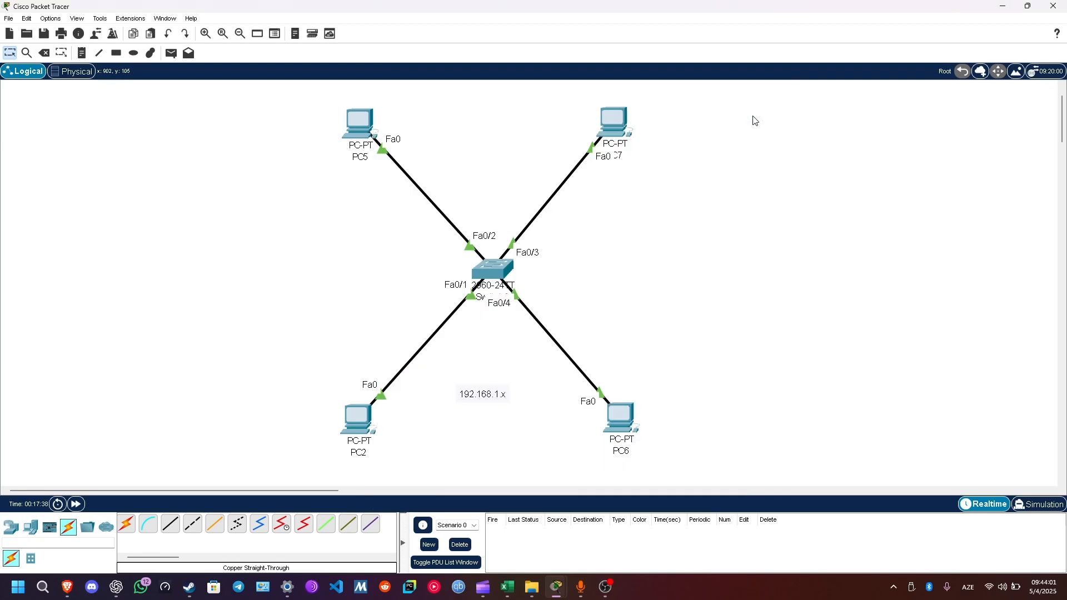
Step: Set PC6's FastEthernet0 IPv4 address to 192.168.1.4 with mask 255.255.255.0 and close its window
{"action": "left_click", "coordinate": [618, 418]}
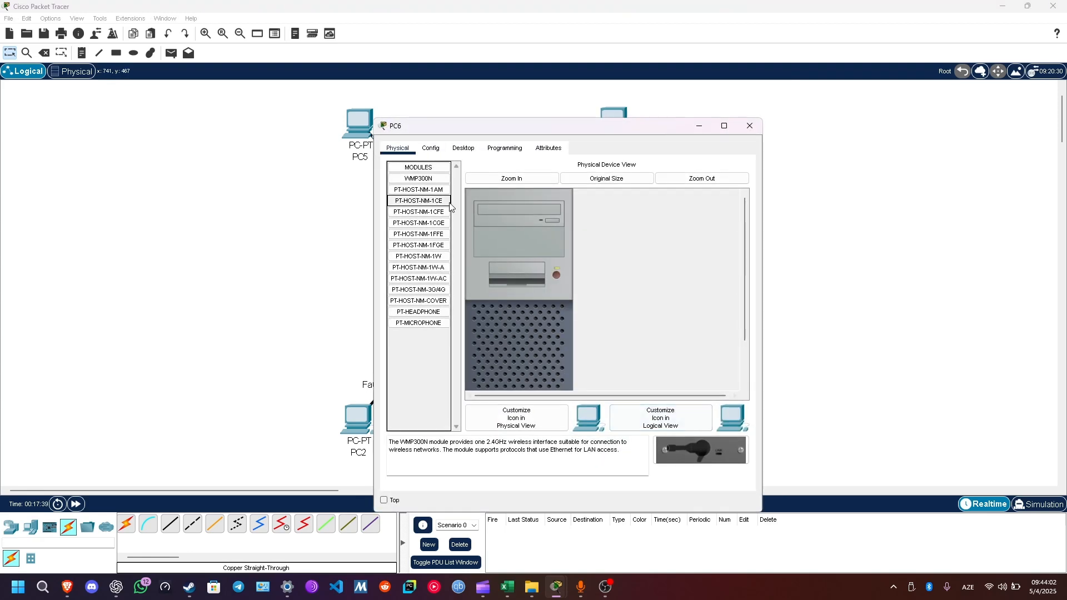
{"action": "left_click", "coordinate": [431, 148]}
{"action": "left_click", "coordinate": [421, 210]}
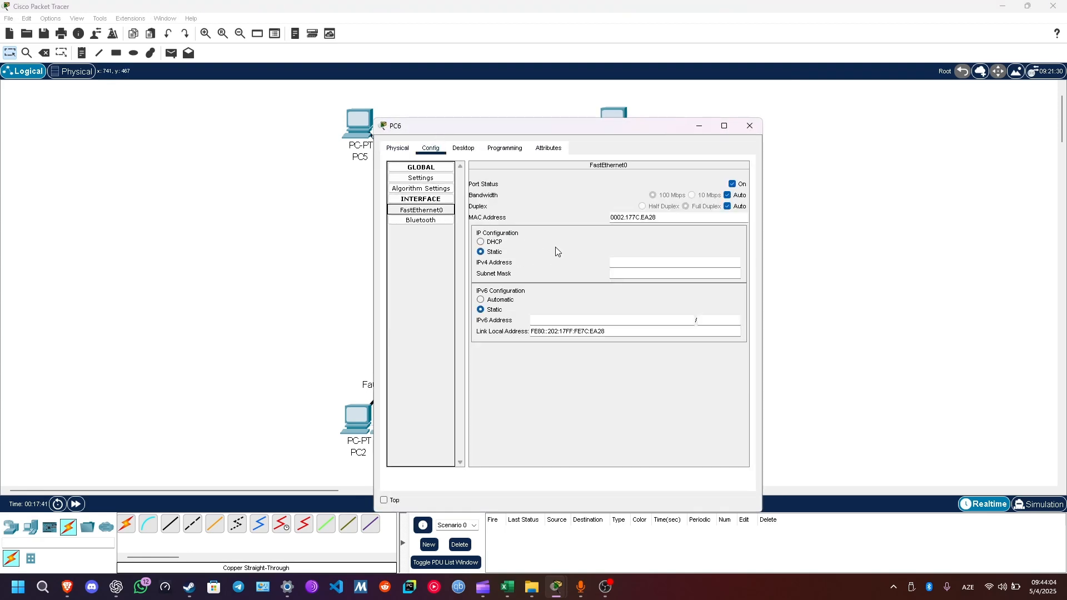
{"action": "left_click", "coordinate": [639, 262]}
{"action": "type", "text": "192.168.1.4"}
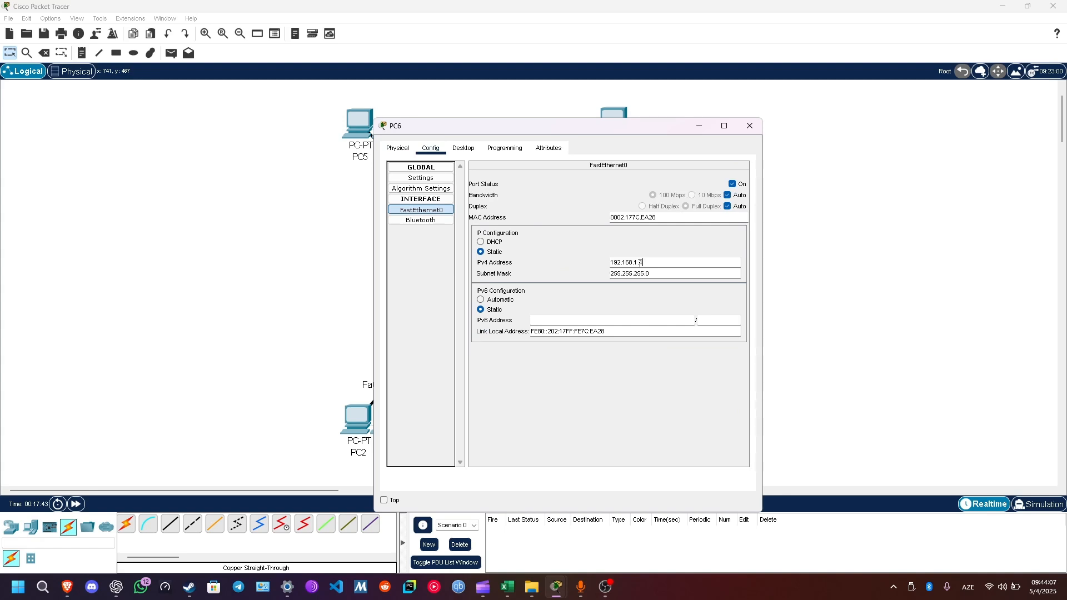
{"action": "left_click", "coordinate": [750, 126]}
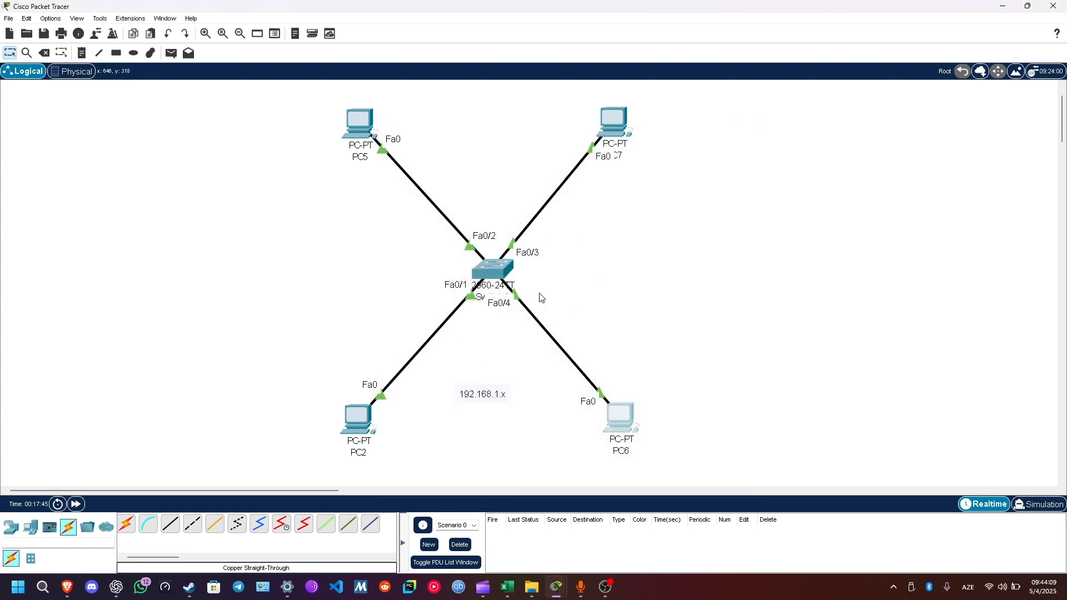
Step: Move the 192.168.1.x note up closer to the switch and shift PC7 slightly right and down
{"action": "left_click_drag", "start_coordinate": [477, 392], "coordinate": [486, 341]}
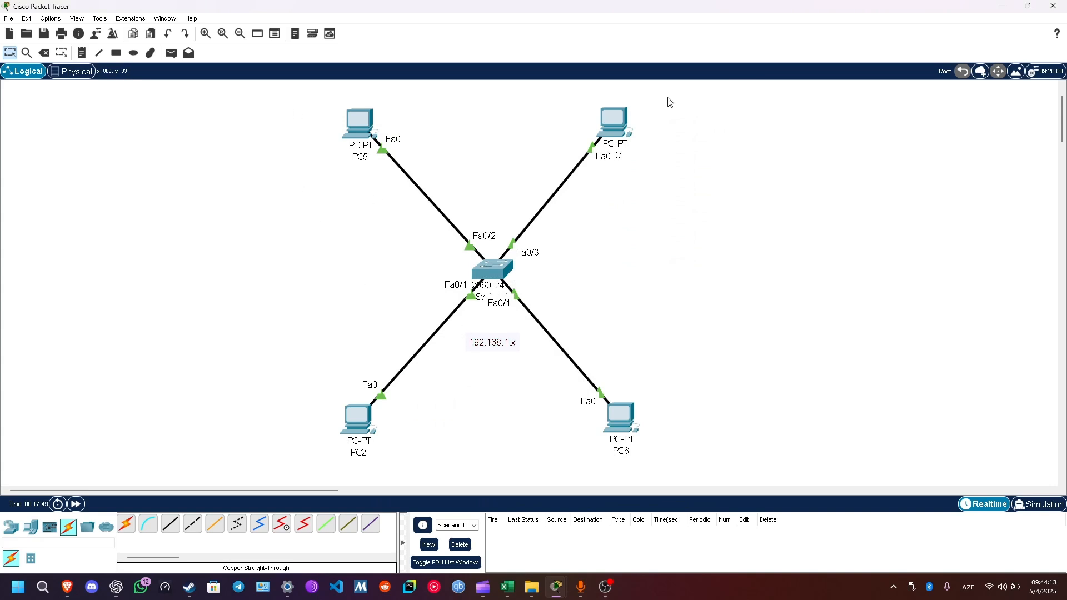
{"action": "left_click_drag", "start_coordinate": [617, 128], "coordinate": [628, 132]}
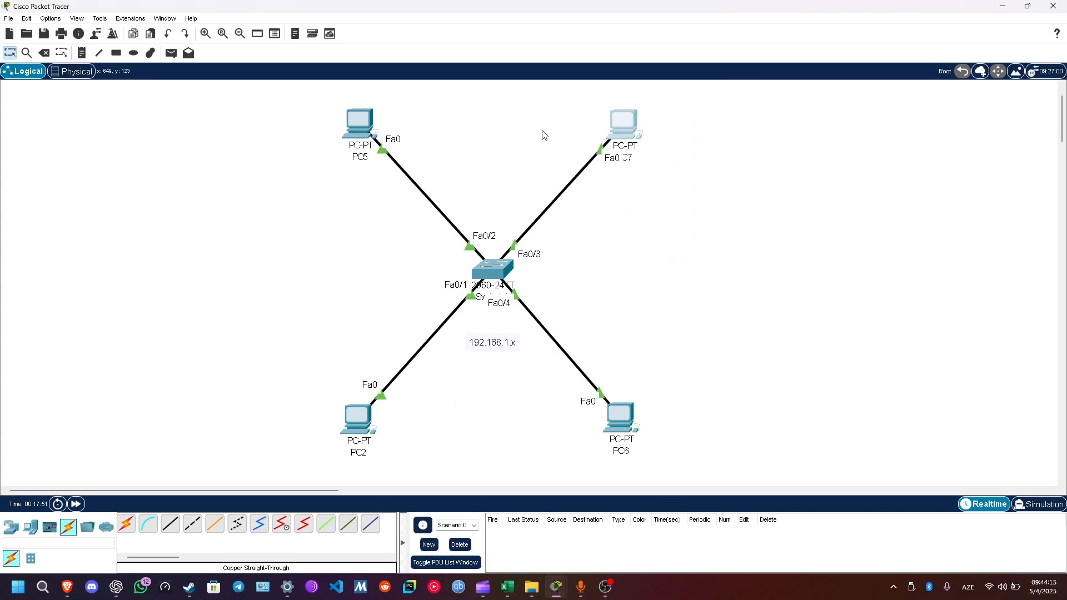
Step: Open the Command Prompt on PC2 and fast-forward the network time
{"action": "left_click", "coordinate": [362, 445]}
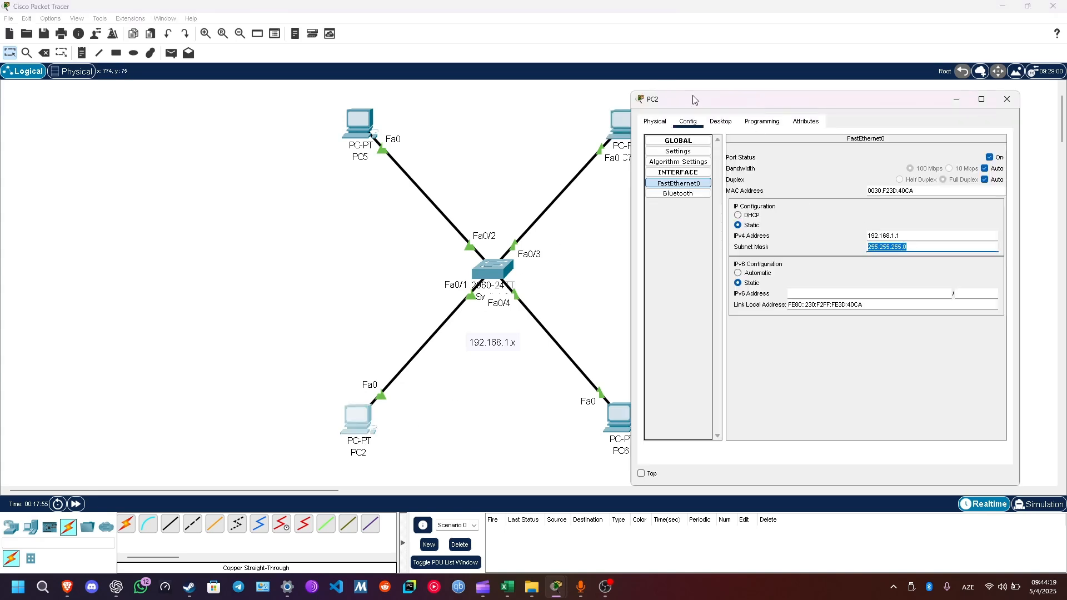
{"action": "left_click", "coordinate": [722, 121]}
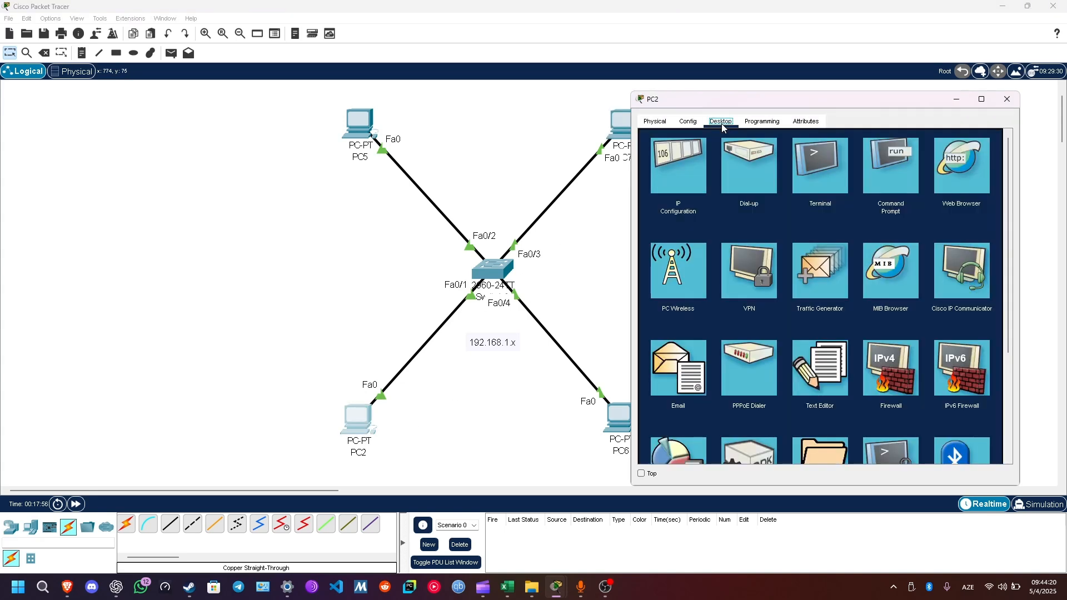
{"action": "left_click", "coordinate": [886, 179]}
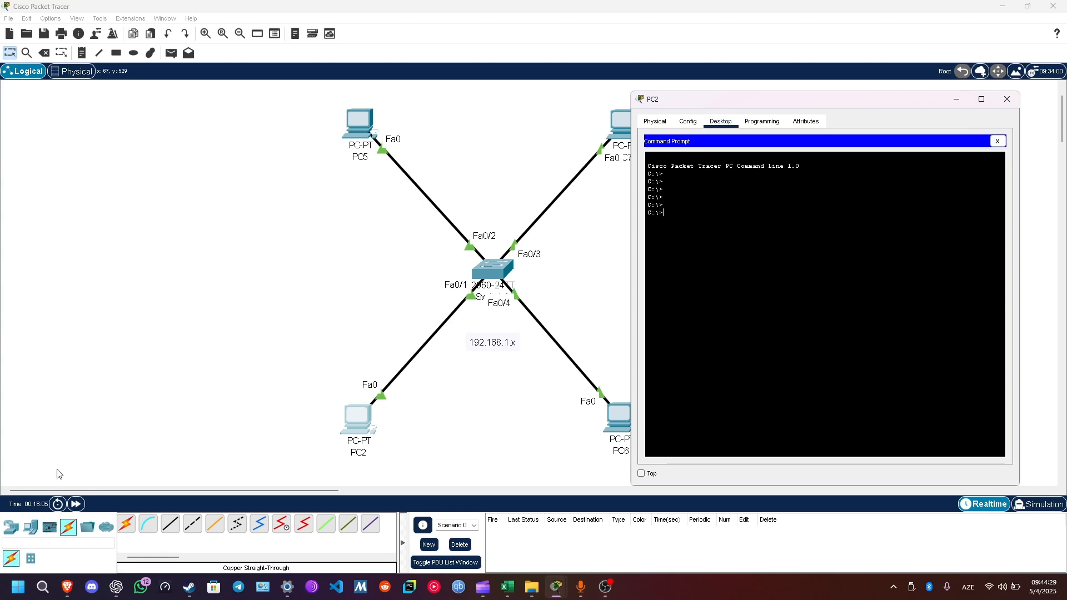
{"action": "left_click", "coordinate": [76, 504]}
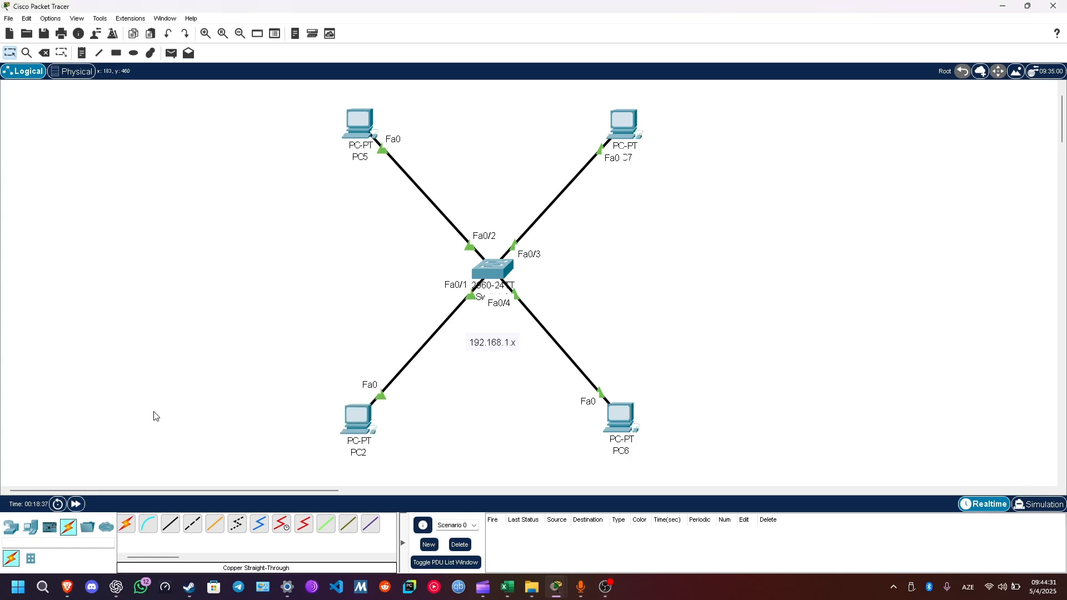
Step: Run ipconfig in PC2's Command Prompt and examine the FastEthernet0 and Bluetooth connection details, including IPv4 address and subnet mask
{"action": "left_click", "coordinate": [365, 433]}
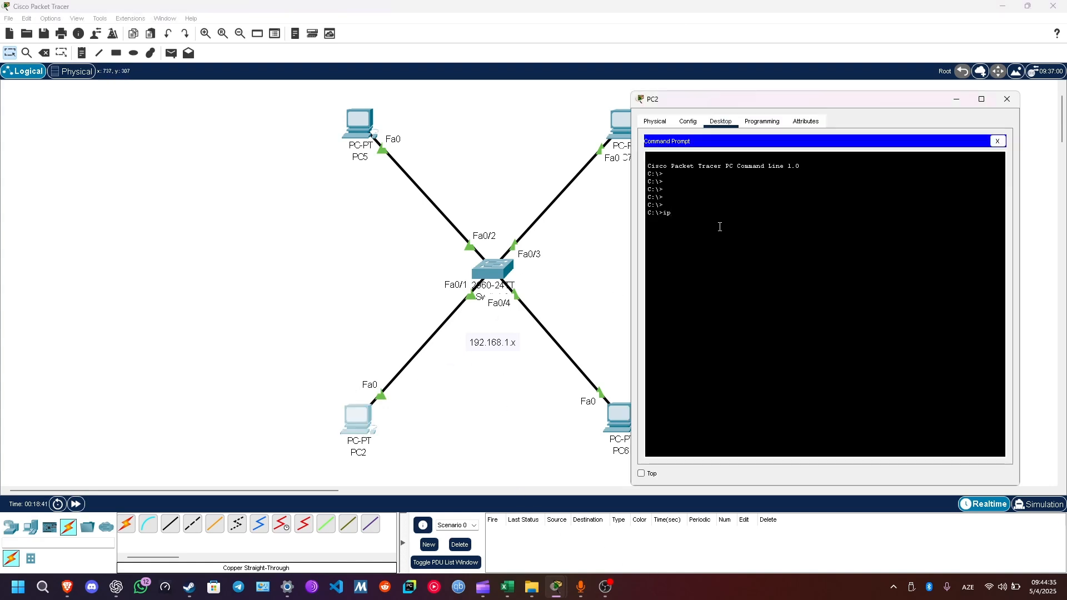
{"action": "type", "text": "ipconfig"}
{"action": "key", "text": "Return"}
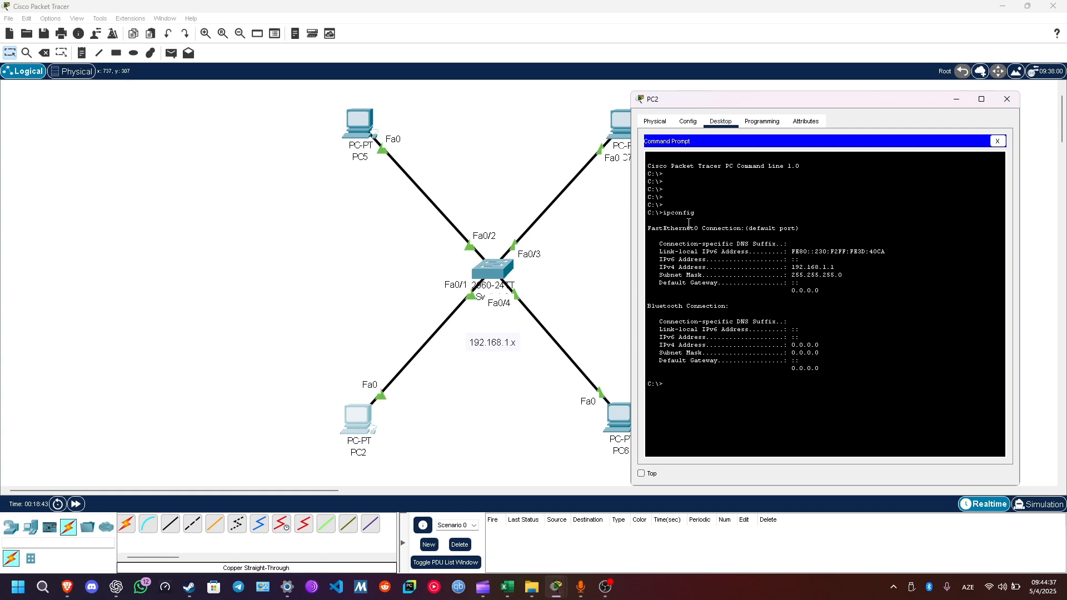
{"action": "left_click_drag", "start_coordinate": [652, 227], "coordinate": [830, 231]}
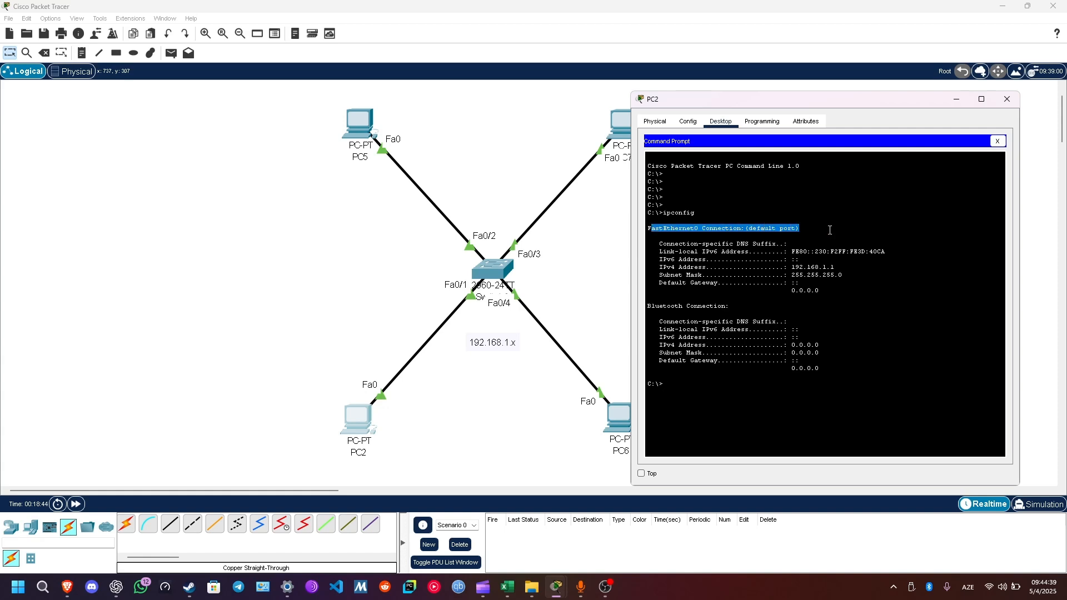
{"action": "mouse_move", "coordinate": [793, 267]}
{"action": "left_mouse_down"}
{"action": "mouse_move", "coordinate": [868, 263]}
{"action": "mouse_move", "coordinate": [780, 269]}
{"action": "left_mouse_up"}
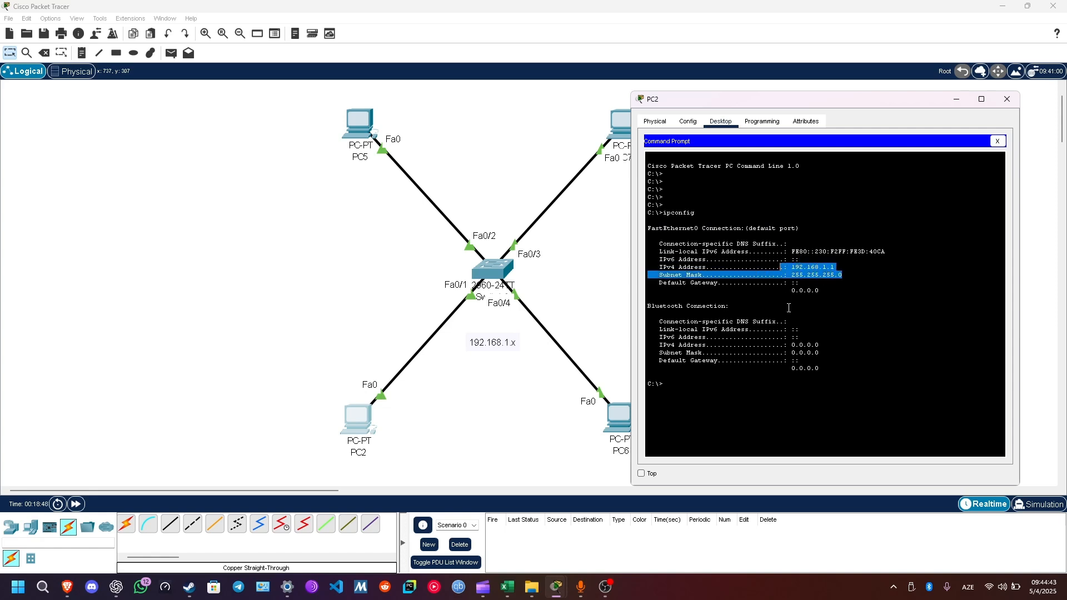
{"action": "left_click_drag", "start_coordinate": [657, 319], "coordinate": [855, 382]}
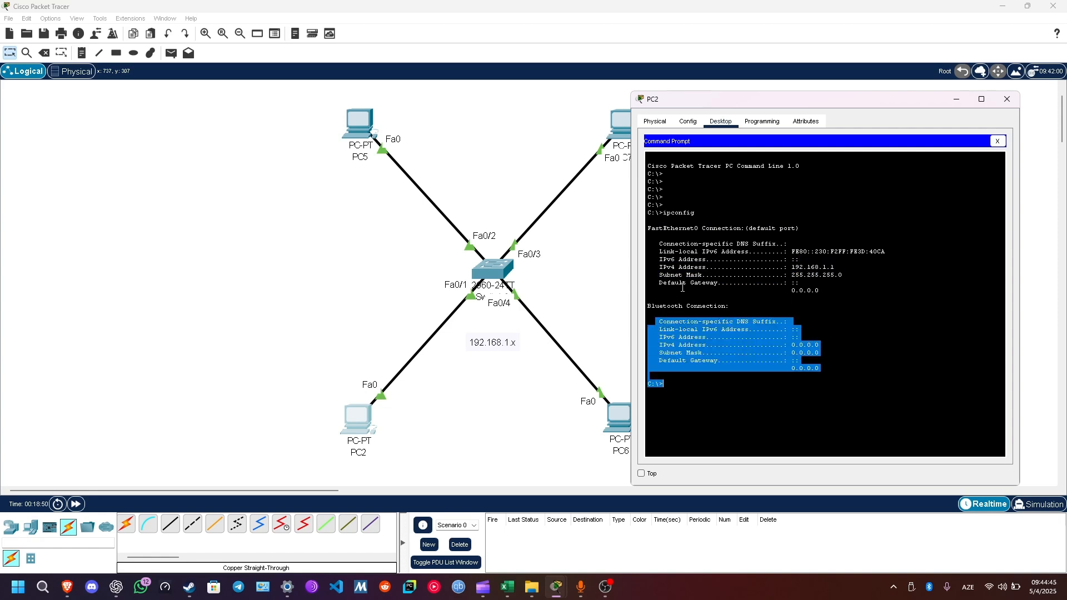
{"action": "left_click_drag", "start_coordinate": [747, 307], "coordinate": [703, 300]}
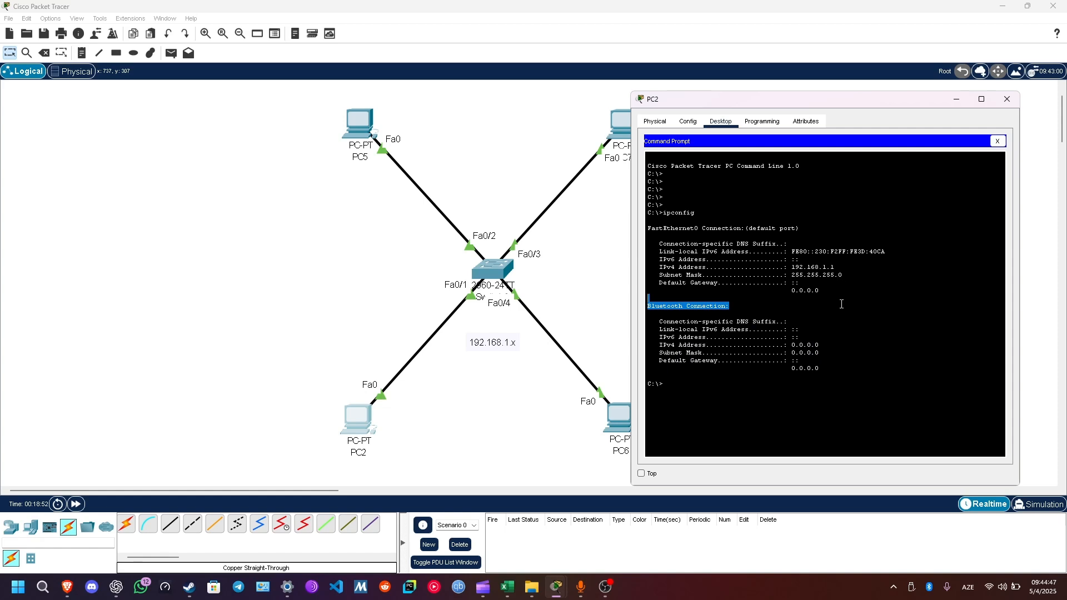
{"action": "left_click_drag", "start_coordinate": [842, 304], "coordinate": [638, 232]}
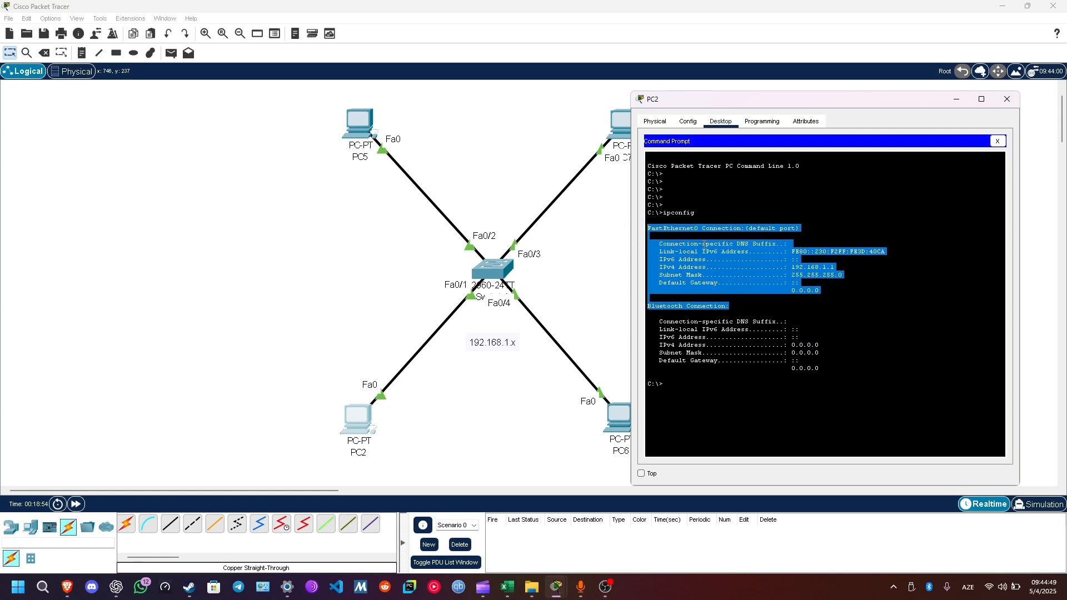
{"action": "left_click", "coordinate": [362, 323]}
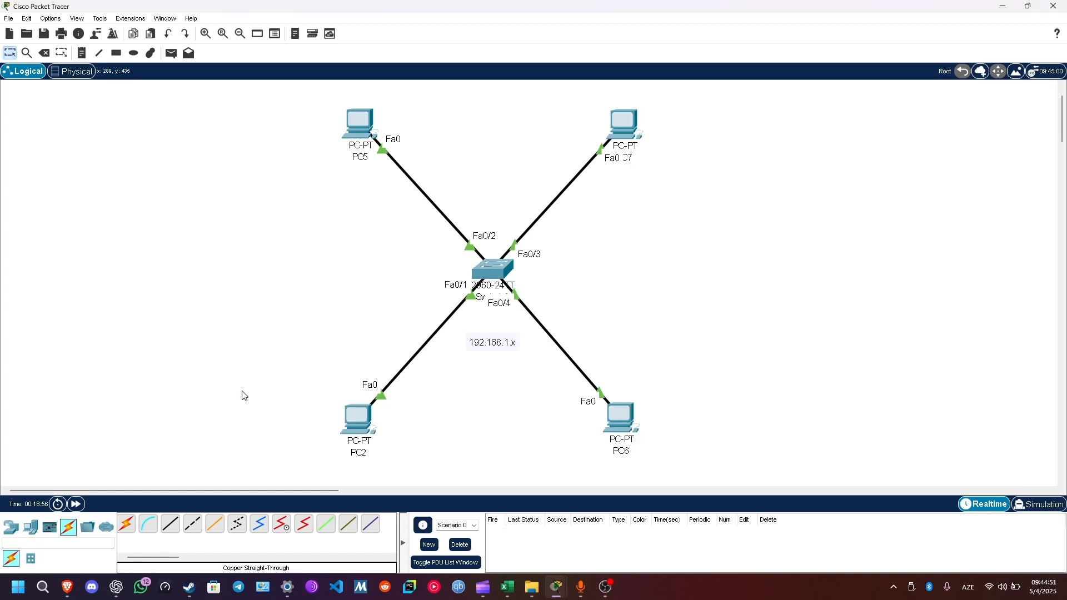
Step: Run ipconfig in the Windows command prompt on the host computer, review its adapter listing, and close the prompt
{"action": "key", "text": "super+r"}
{"action": "type", "text": "cmd"}
{"action": "key", "text": "Return"}
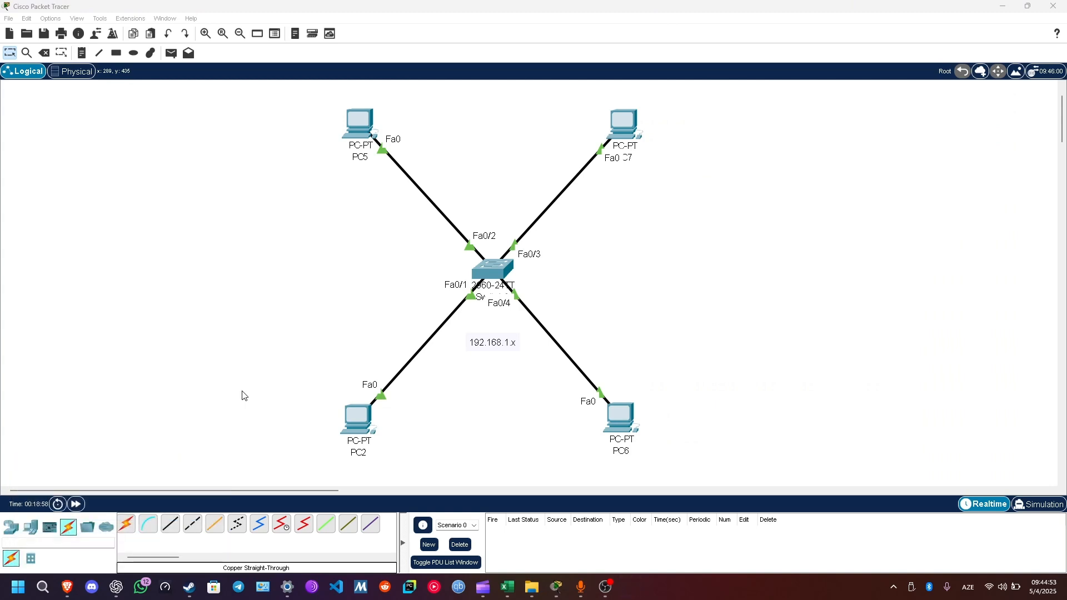
{"action": "type", "text": "ip"}
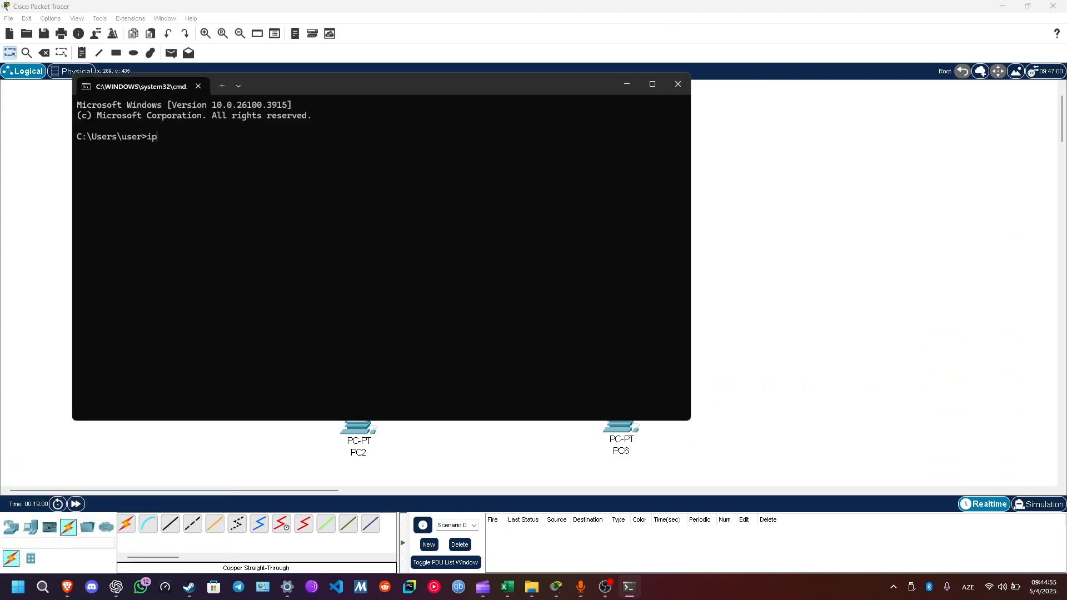
{"action": "type", "text": "config"}
{"action": "key", "text": "Return"}
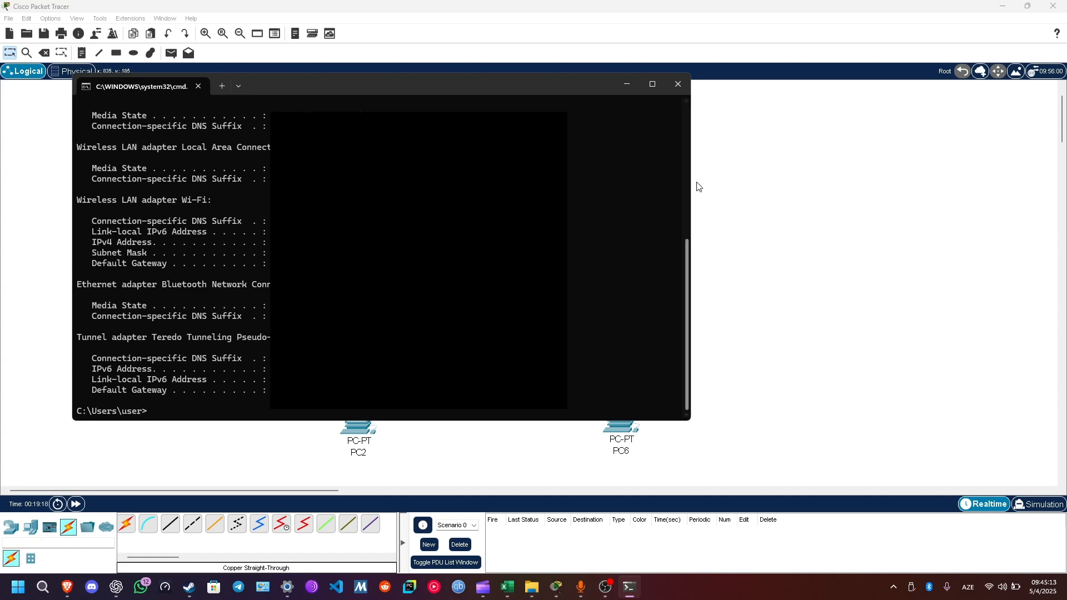
{"action": "left_click", "coordinate": [678, 84]}
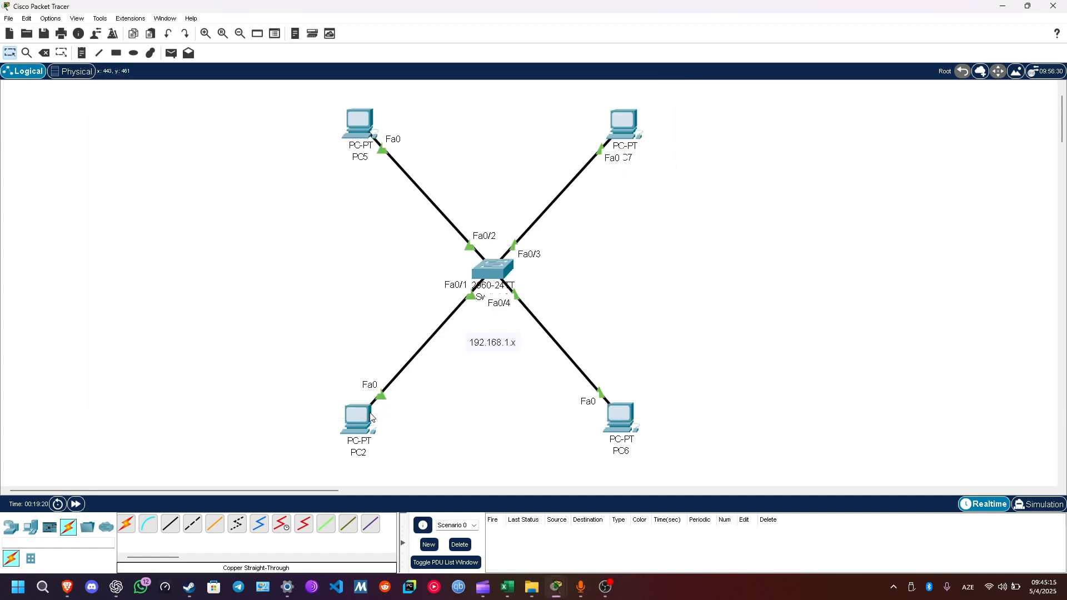
Step: Bring up PC2's Command Prompt again and move its window clear of the network topology
{"action": "left_click", "coordinate": [360, 430]}
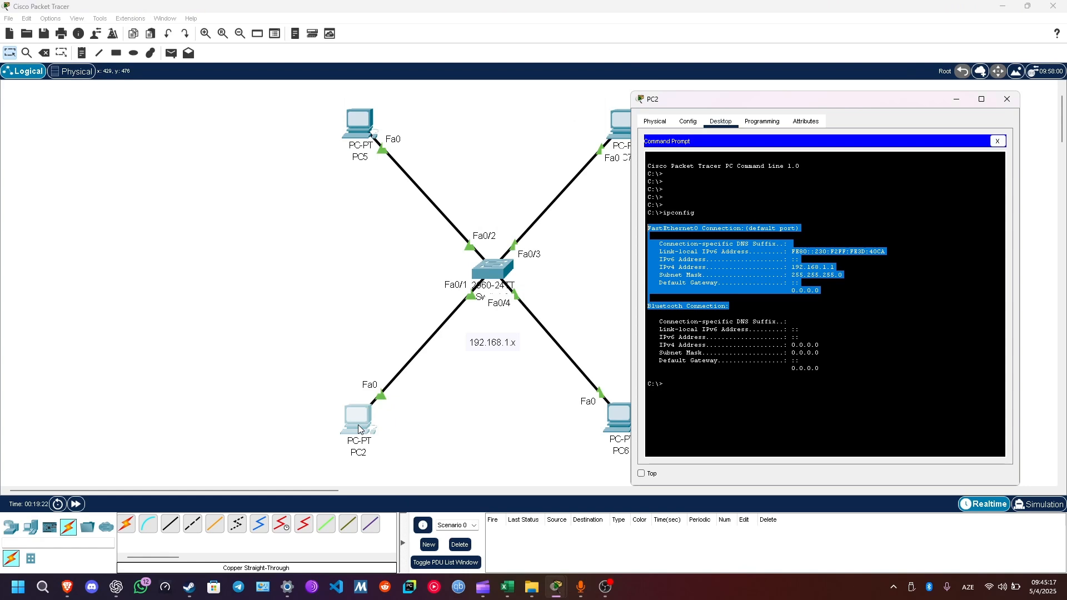
{"action": "left_click", "coordinate": [844, 390]}
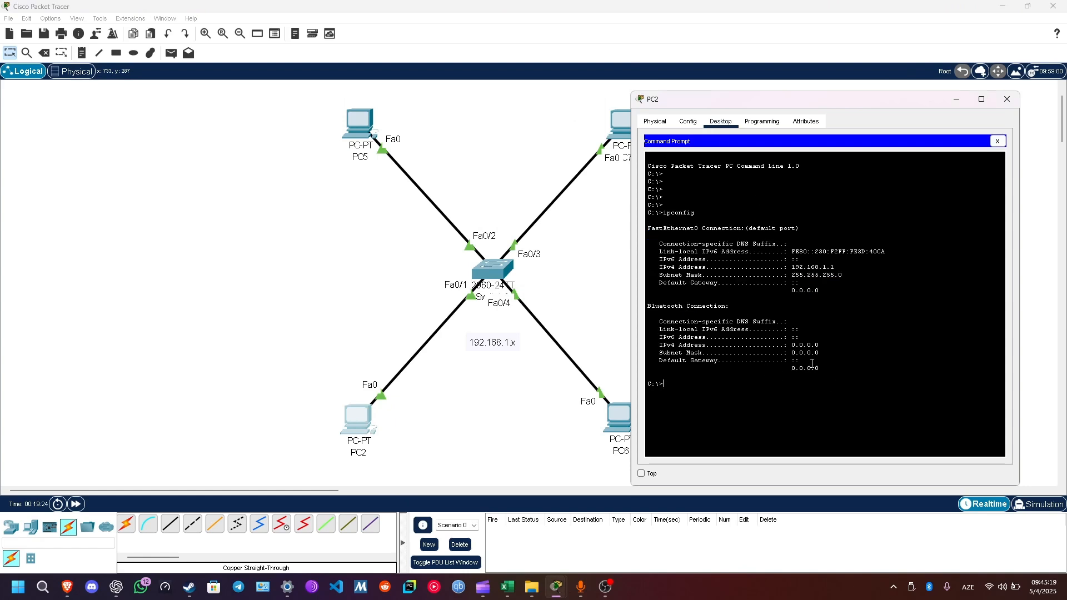
{"action": "left_click_drag", "start_coordinate": [798, 101], "coordinate": [853, 99]}
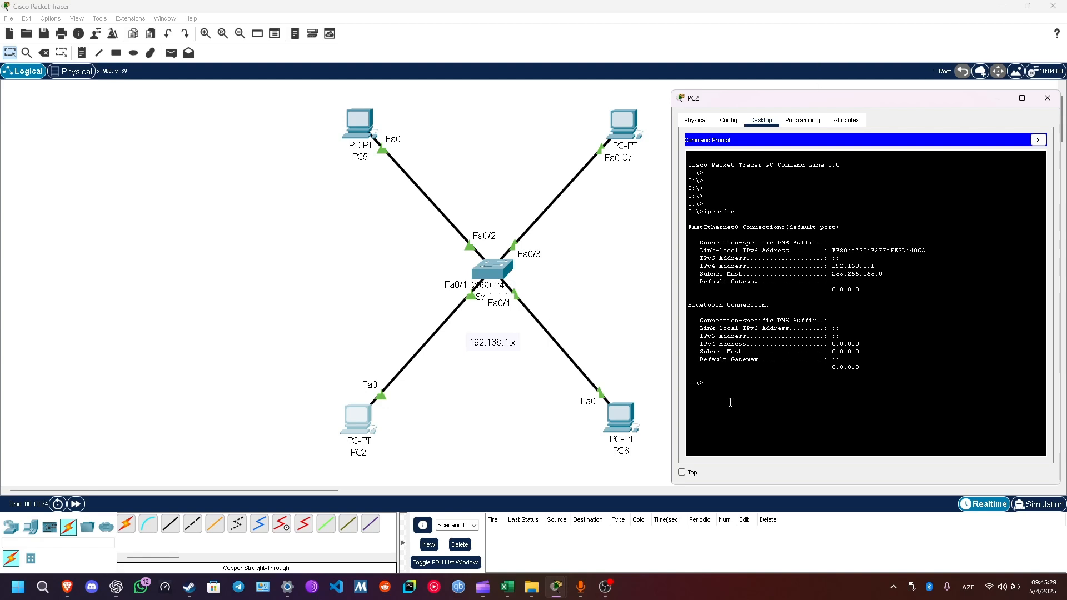
Step: Look up the IPv4 address in PC5's FastEthernet0 configuration and close the PC5 window
{"action": "left_click", "coordinate": [362, 130]}
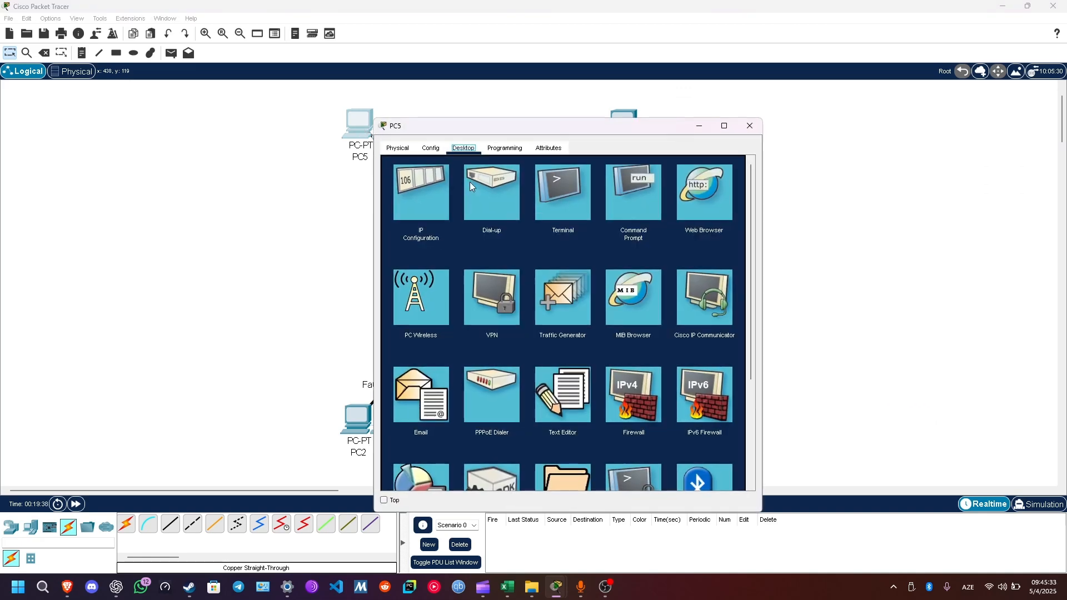
{"action": "left_click", "coordinate": [431, 149]}
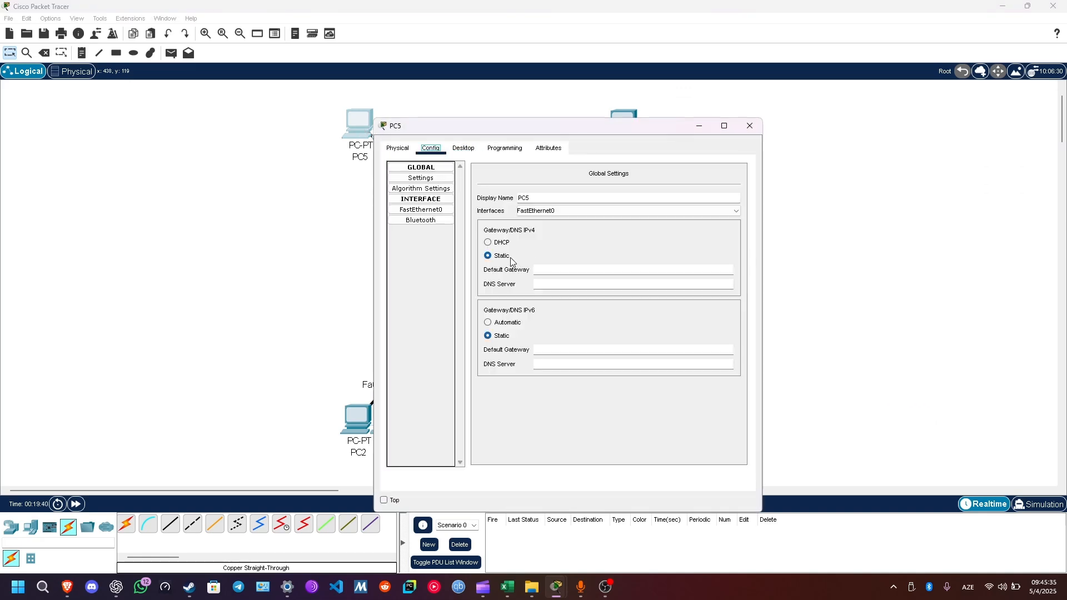
{"action": "left_click", "coordinate": [443, 208]}
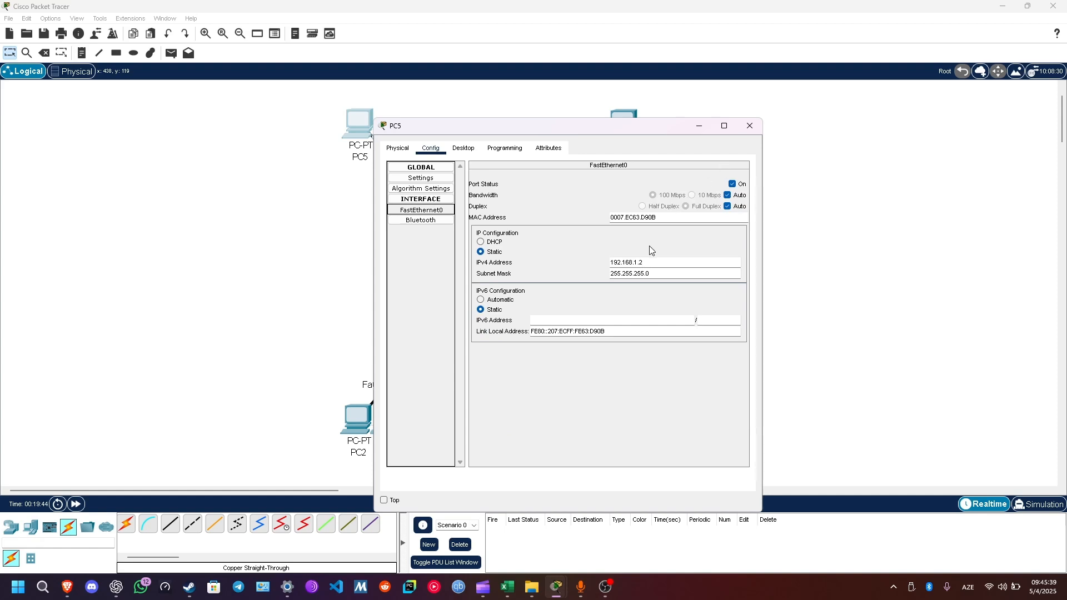
{"action": "left_click", "coordinate": [639, 262]}
{"action": "triple_click", "coordinate": [639, 262]}
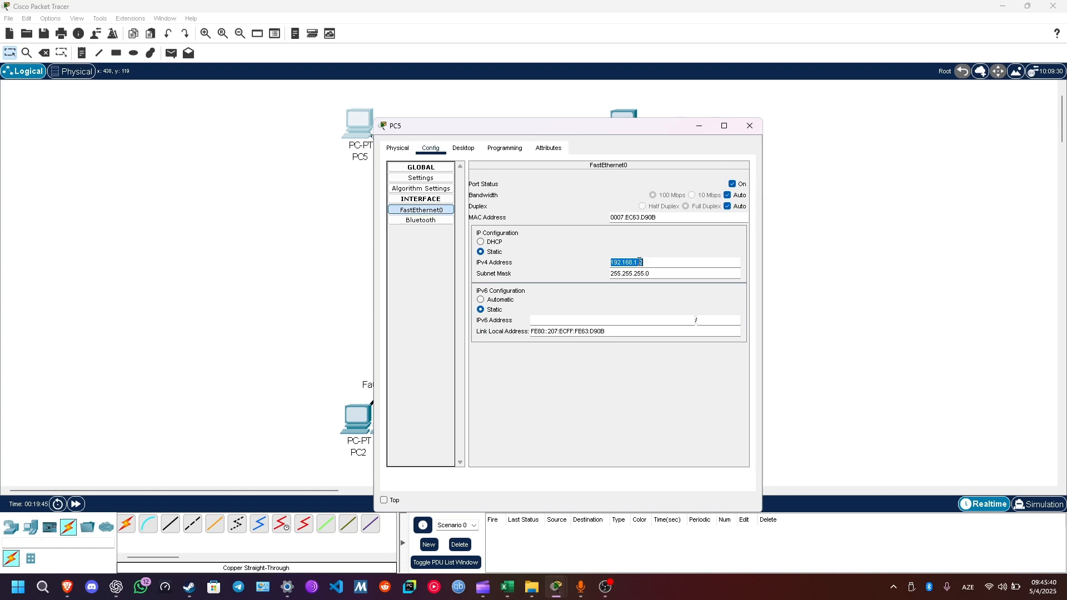
{"action": "left_click", "coordinate": [749, 126]}
Step: Ping 192.168.1.2 from PC2's Command Prompt, review the replies, and close the PC2 window
{"action": "left_click", "coordinate": [374, 429]}
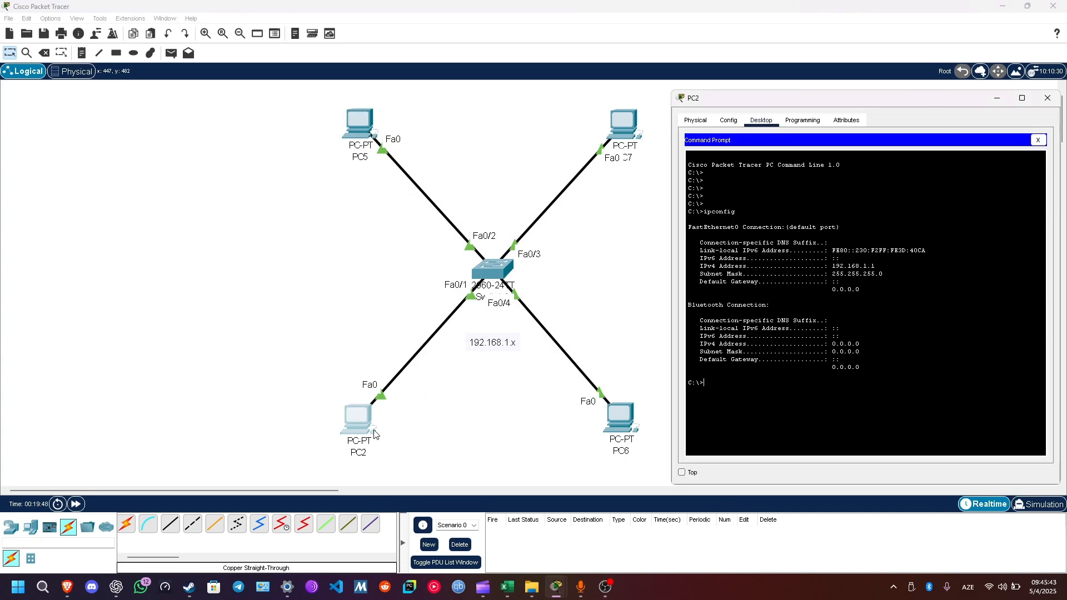
{"action": "type", "text": "ping 192.168.1.2"}
{"action": "key", "text": "Return"}
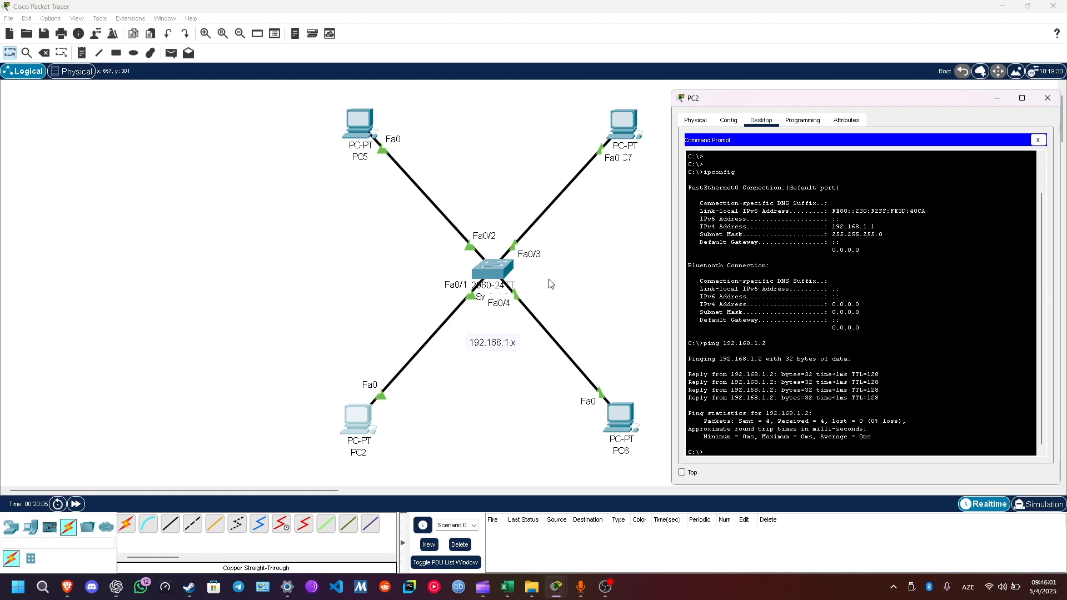
{"action": "scroll", "coordinate": [843, 395], "scroll_direction": "down", "scroll_amount": 1}
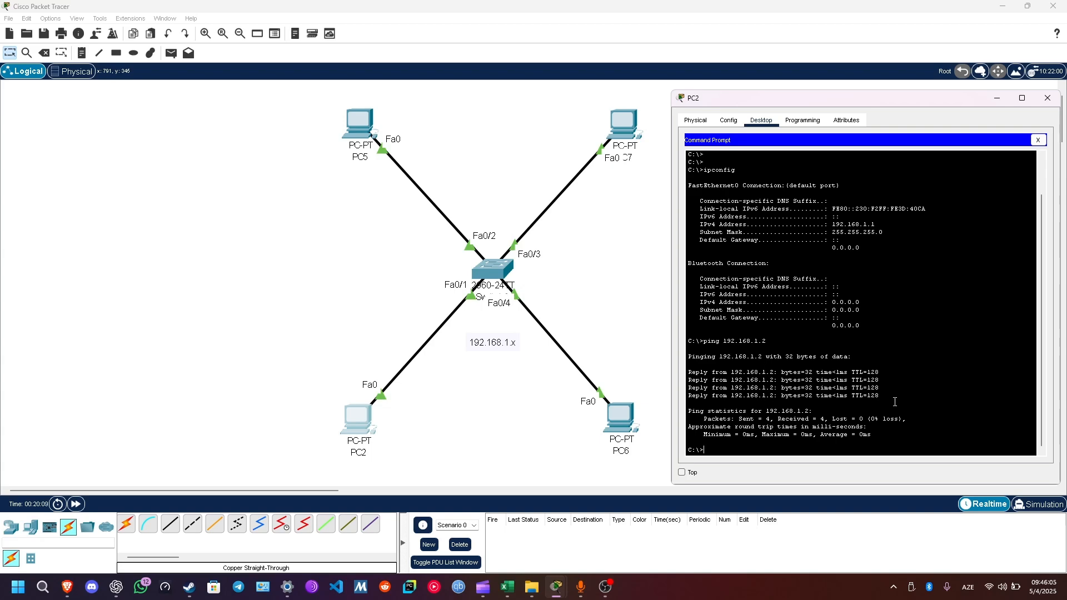
{"action": "left_click", "coordinate": [1048, 97]}
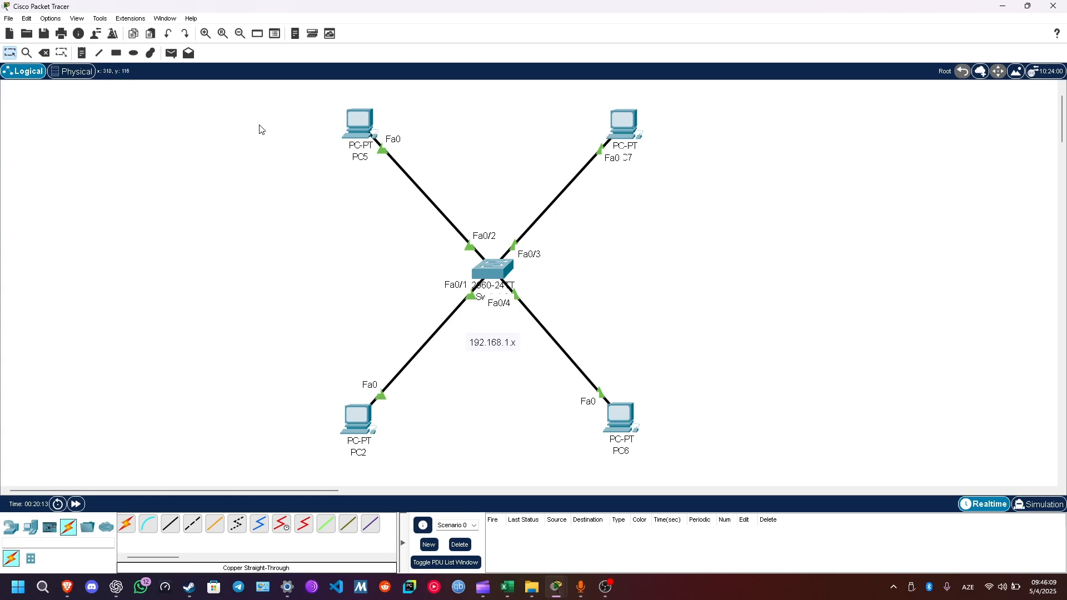
Step: Send a simple PDU from PC2 to PC5
{"action": "left_click", "coordinate": [170, 54]}
{"action": "left_click", "coordinate": [342, 428]}
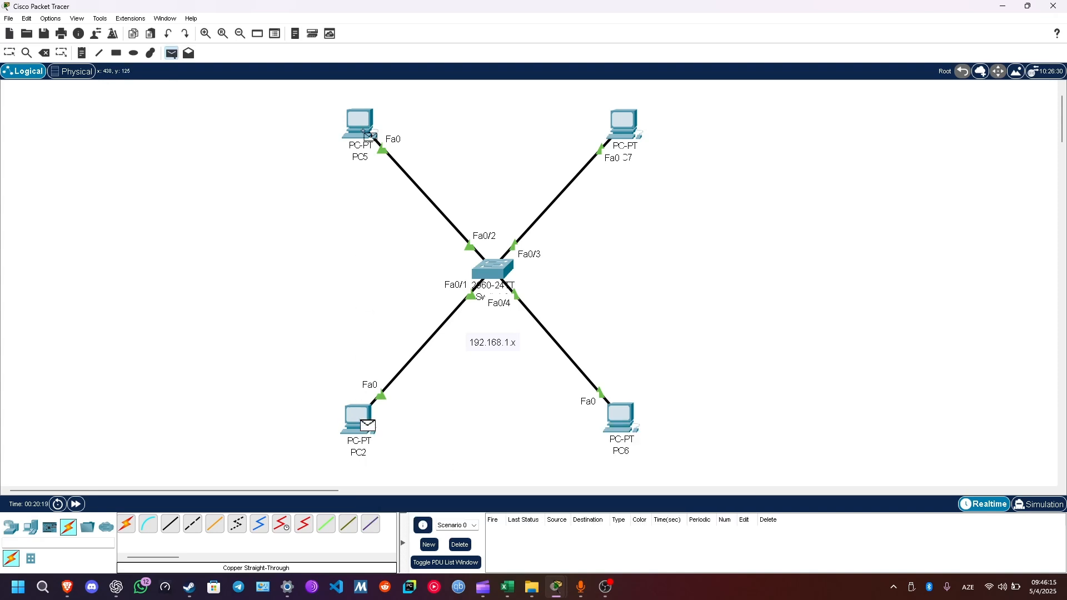
{"action": "left_click", "coordinate": [368, 136]}
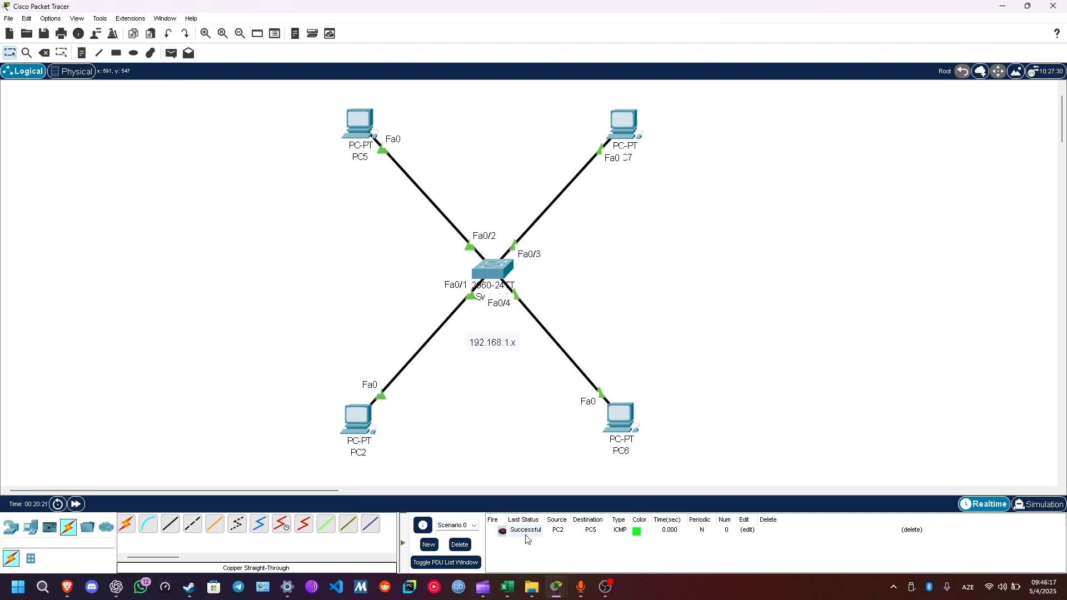
Step: Play the PC2-to-PC5 message in Simulation mode at a faster playback speed, then pause it and close the simulation panel
{"action": "left_click", "coordinate": [1036, 506]}
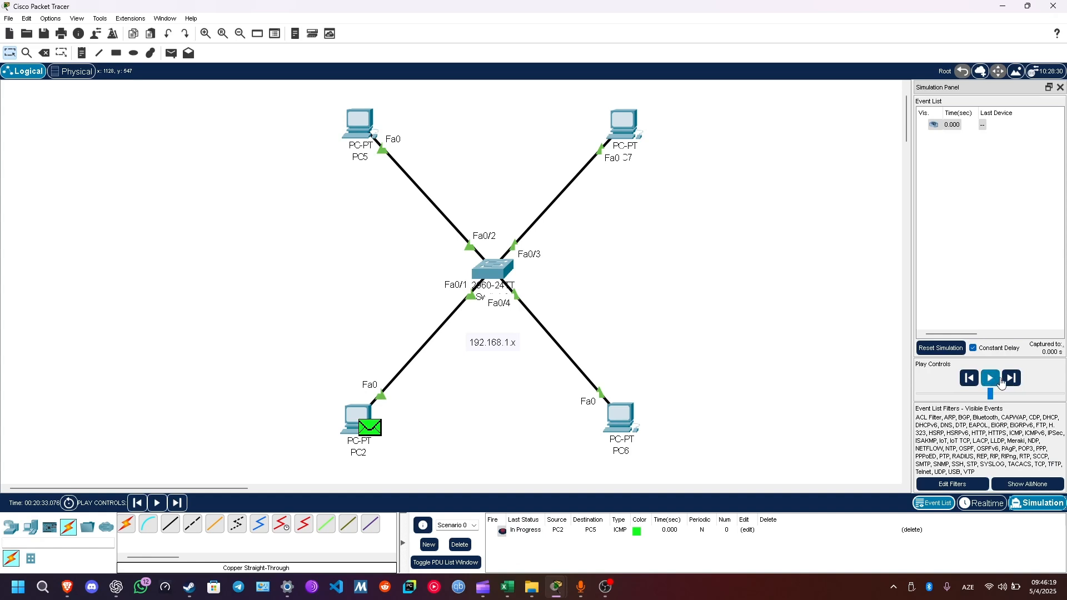
{"action": "left_click_drag", "start_coordinate": [991, 395], "coordinate": [1032, 396]}
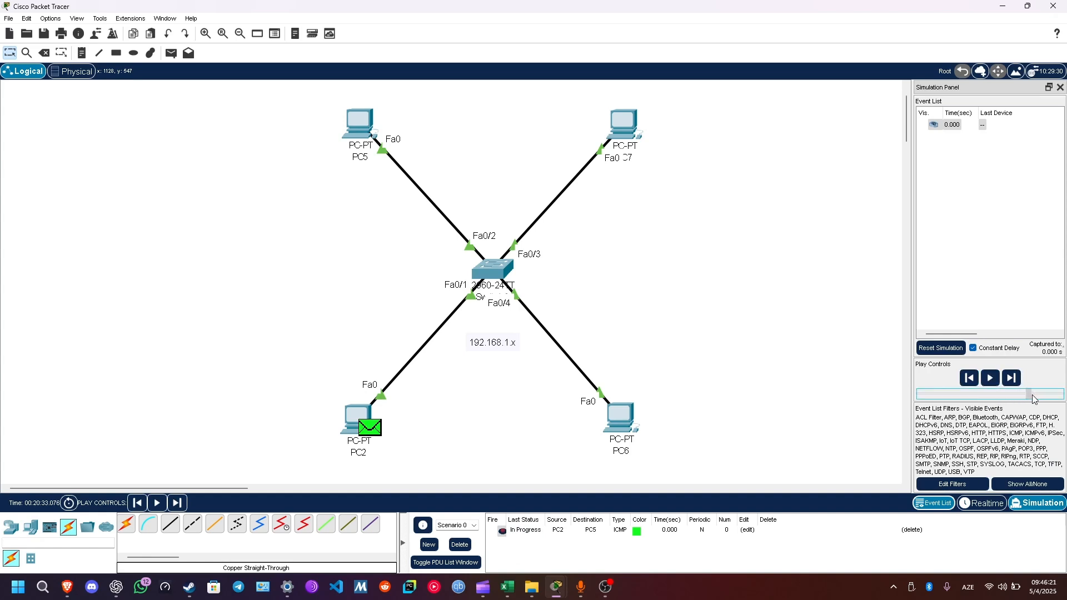
{"action": "left_click", "coordinate": [991, 378]}
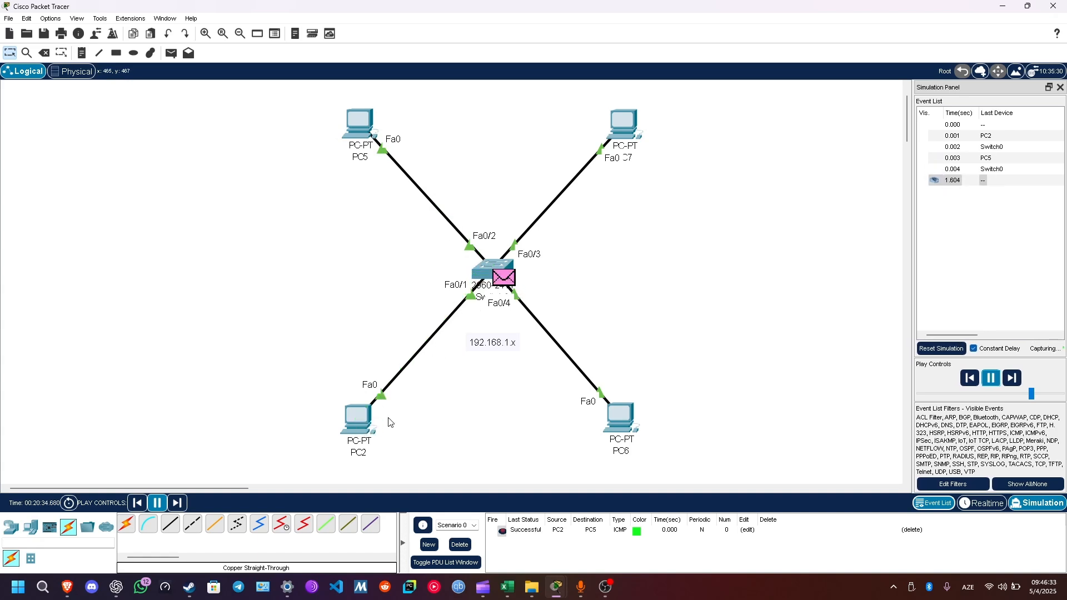
{"action": "left_click", "coordinate": [995, 384]}
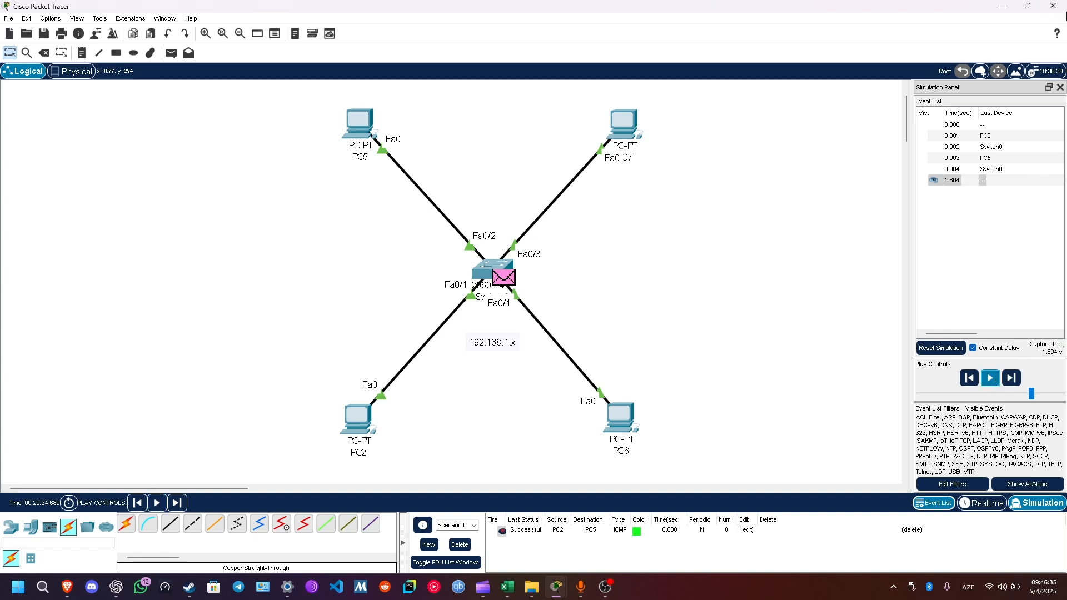
{"action": "left_click", "coordinate": [1061, 87]}
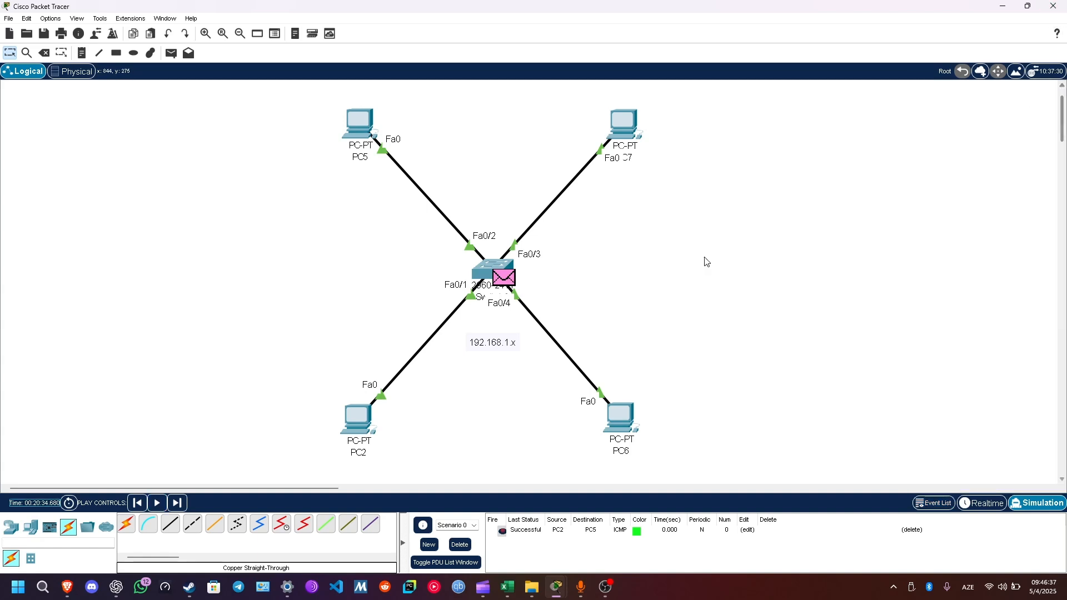
Step: Move the 2960 switch out of its PC group and copy the four PCs and 192.168.1.x note around Hub0, undoing the extra duplicate set
{"action": "scroll", "coordinate": [702, 262], "scroll_direction": "right", "scroll_amount": 6}
{"action": "scroll", "coordinate": [705, 262], "scroll_direction": "left", "scroll_amount": 2}
{"action": "scroll", "coordinate": [706, 262], "scroll_direction": "left", "scroll_amount": 1}
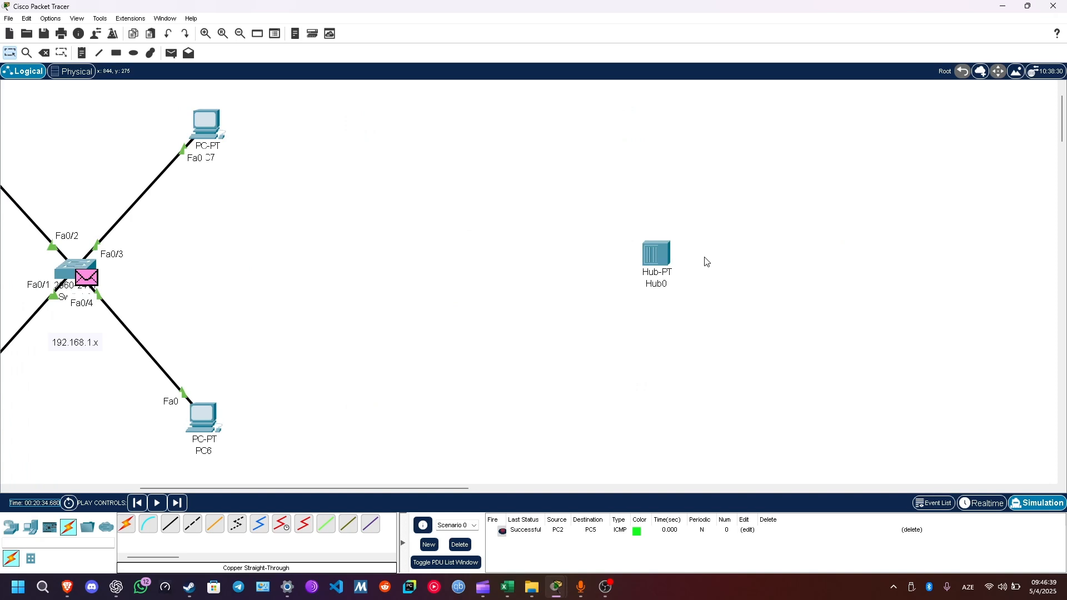
{"action": "scroll", "coordinate": [706, 262], "scroll_direction": "down", "scroll_amount": 2}
{"action": "scroll", "coordinate": [257, 200], "scroll_direction": "left", "scroll_amount": 6}
{"action": "scroll", "coordinate": [382, 203], "scroll_direction": "up", "scroll_amount": 2}
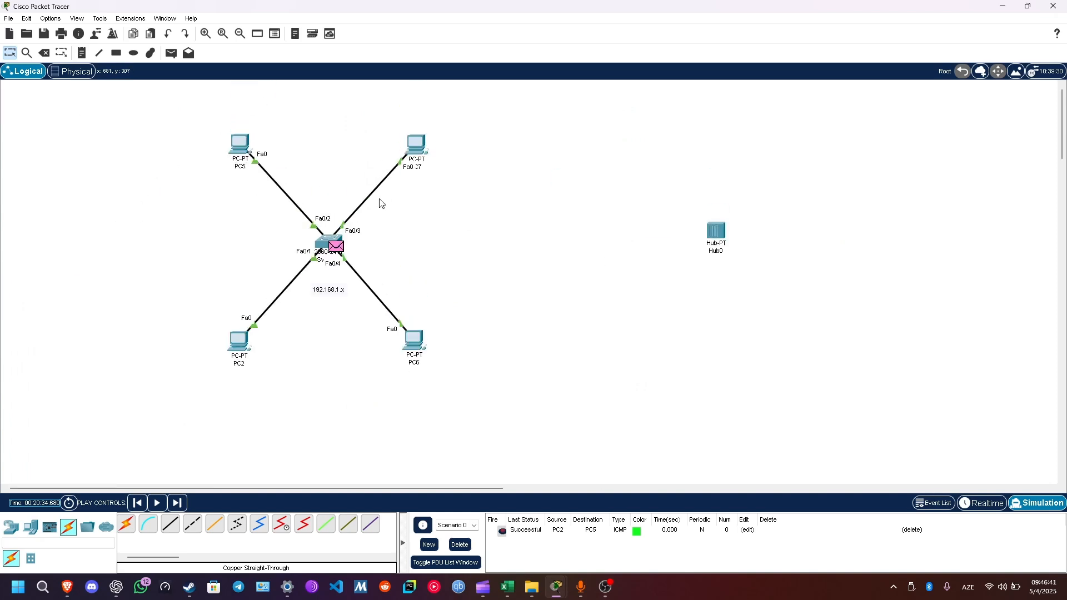
{"action": "left_click_drag", "start_coordinate": [335, 239], "coordinate": [168, 252]}
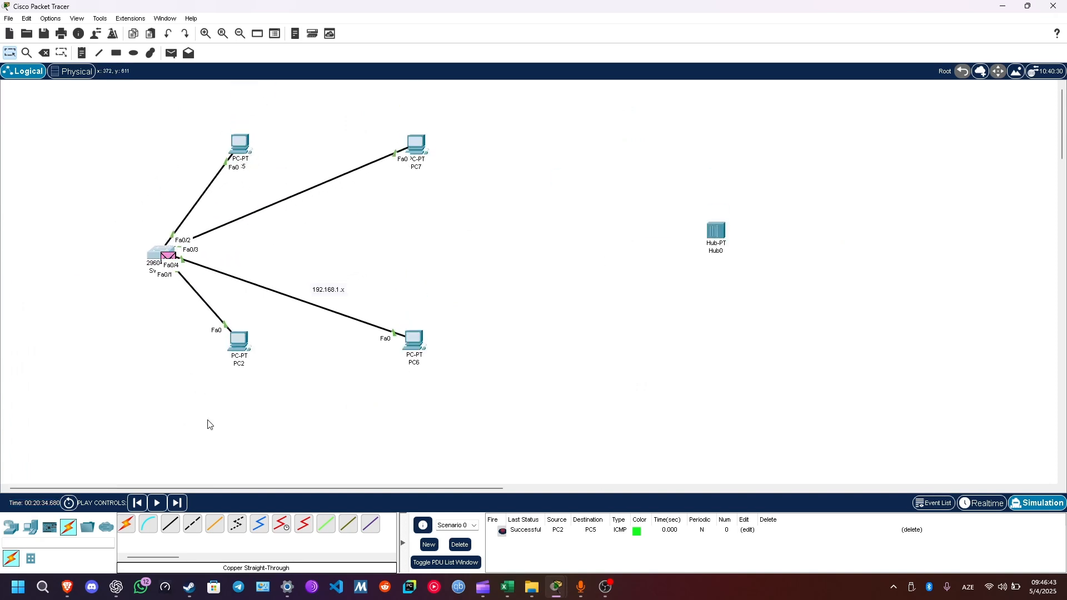
{"action": "left_click_drag", "start_coordinate": [209, 411], "coordinate": [445, 111]}
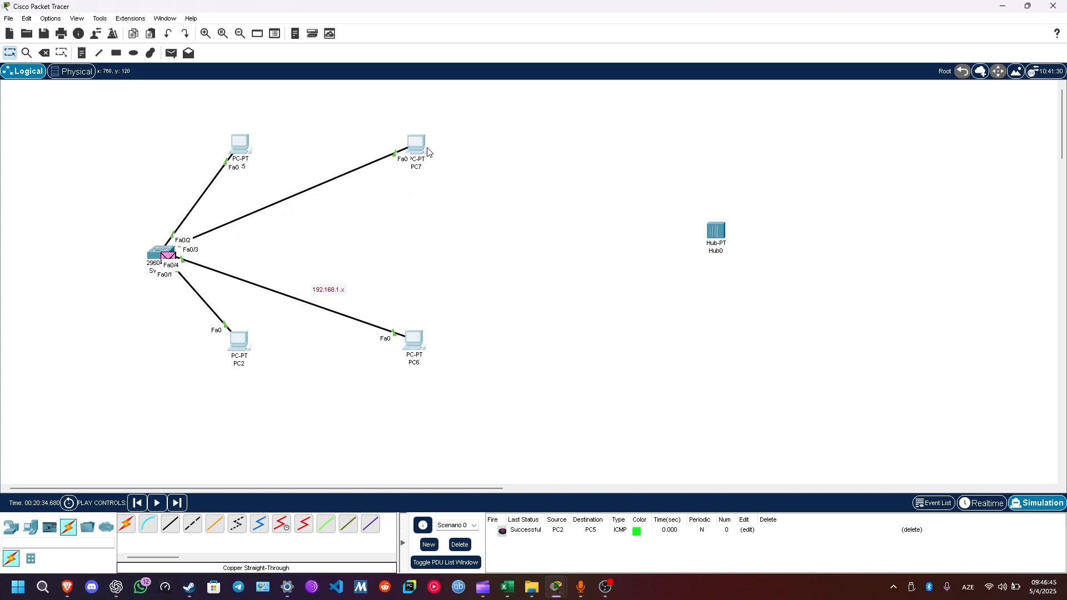
{"action": "left_click_drag", "start_coordinate": [423, 153], "coordinate": [778, 146]}
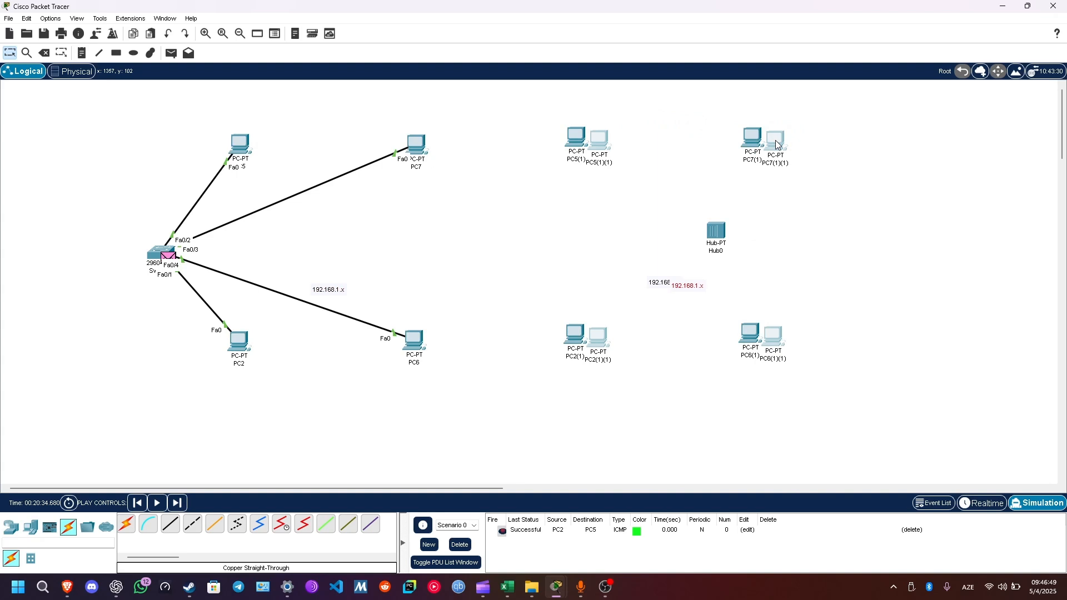
{"action": "key", "text": "ctrl+z"}
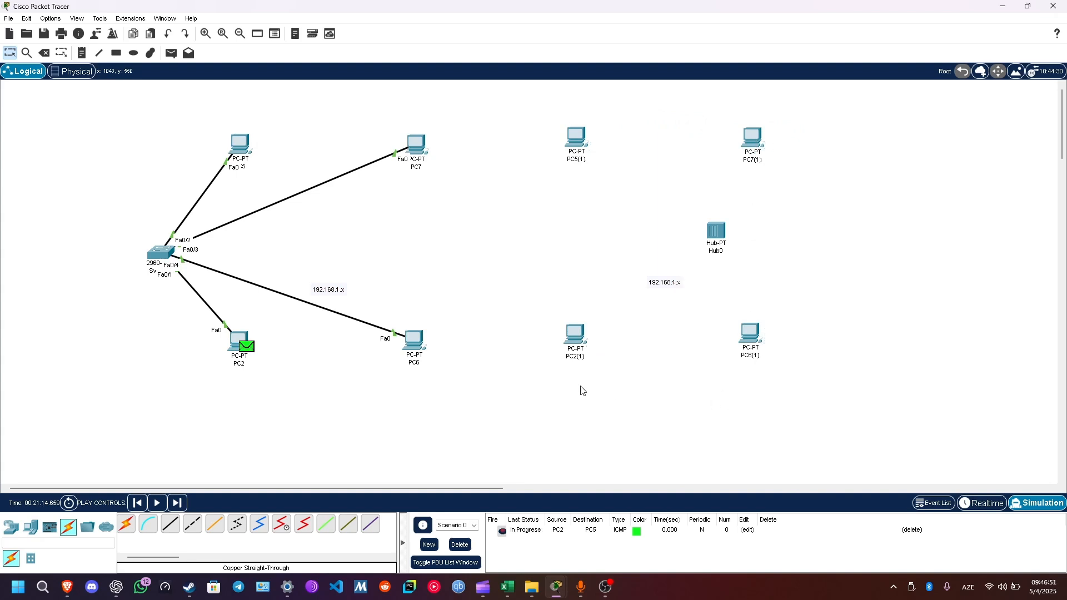
Step: Place Hub0 midway between the four copied PCs and shift the whole copied group slightly right
{"action": "left_click_drag", "start_coordinate": [719, 234], "coordinate": [666, 229]}
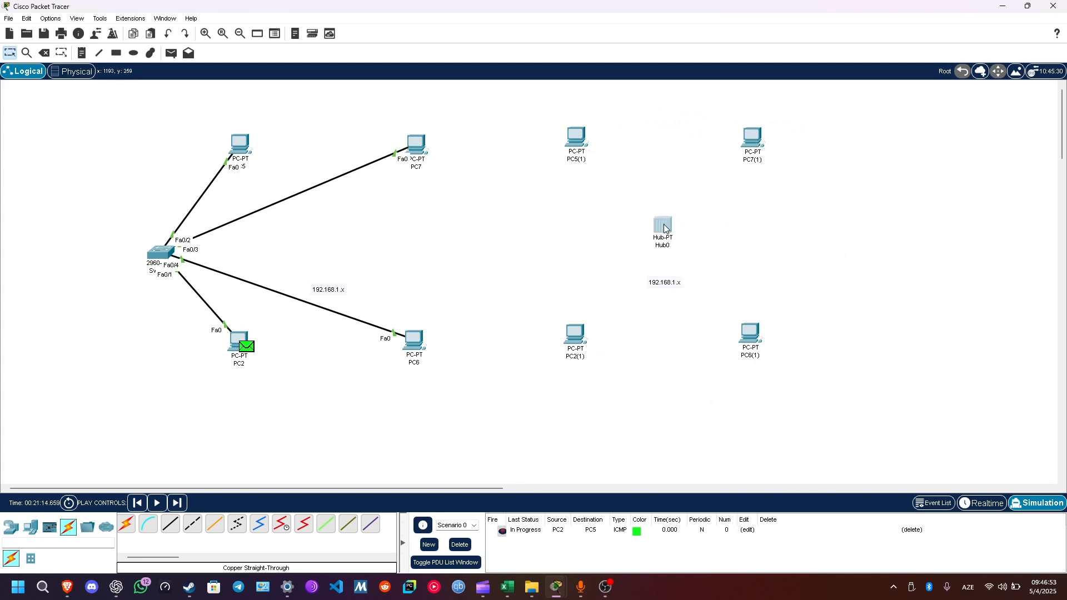
{"action": "left_click_drag", "start_coordinate": [525, 397], "coordinate": [809, 114]}
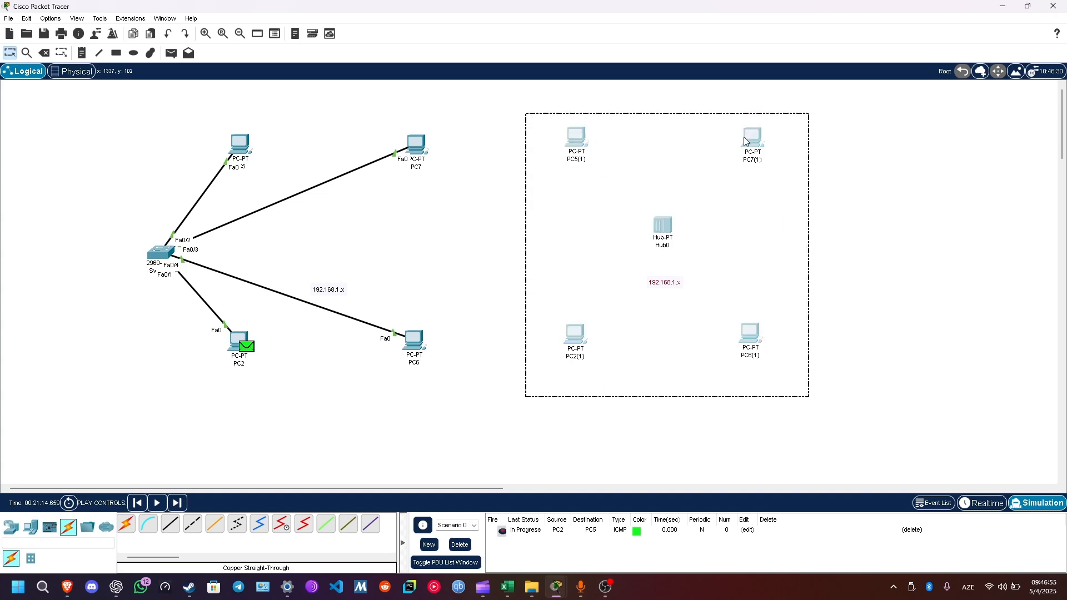
{"action": "left_click_drag", "start_coordinate": [746, 141], "coordinate": [805, 142]}
Step: Move the 2960 switch back to the centre of its four connected PCs
{"action": "left_click_drag", "start_coordinate": [176, 252], "coordinate": [345, 251]}
{"action": "left_click", "coordinate": [752, 314]}
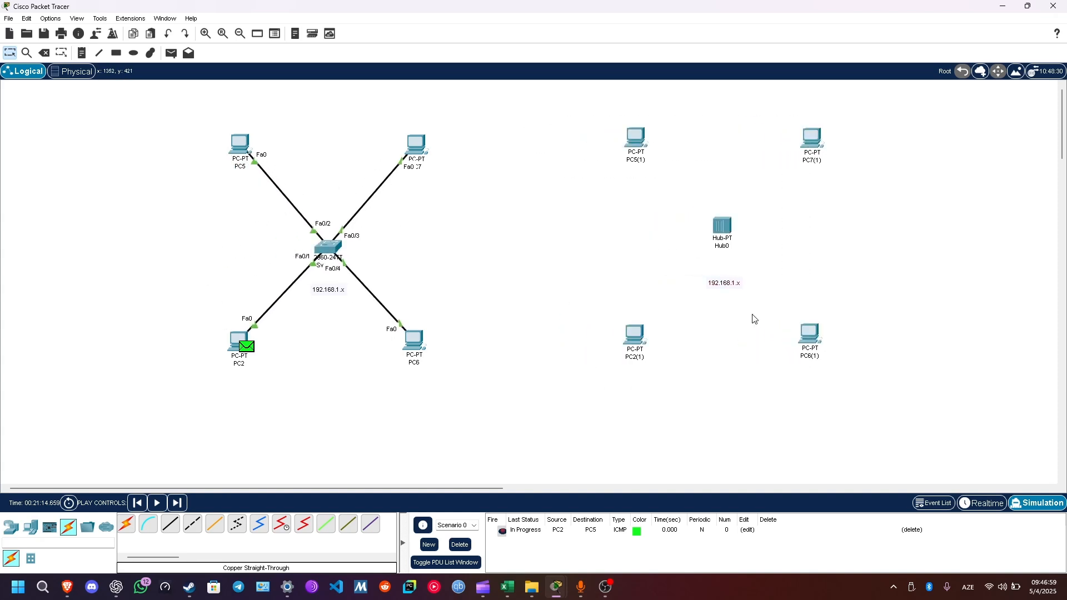
Step: Change the note below Hub0 to 192.168.2.x and move Hub0 slightly down towards it
{"action": "double_click", "coordinate": [731, 283]}
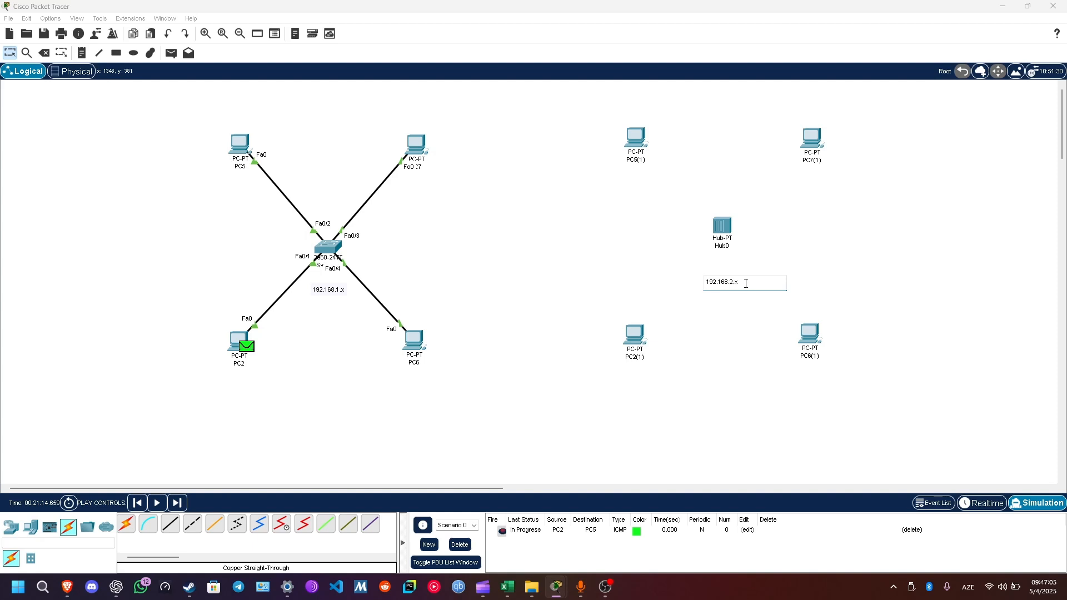
{"action": "left_click_drag", "start_coordinate": [747, 284], "coordinate": [709, 275]}
{"action": "left_click", "coordinate": [707, 334]}
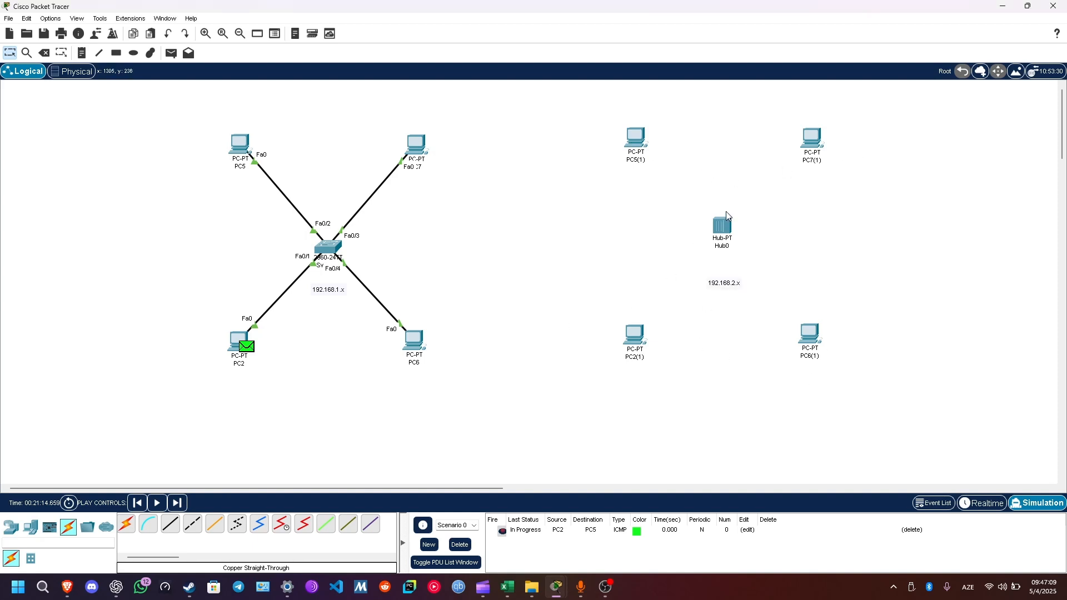
{"action": "left_click_drag", "start_coordinate": [725, 217], "coordinate": [722, 227]}
{"action": "left_click", "coordinate": [699, 180]}
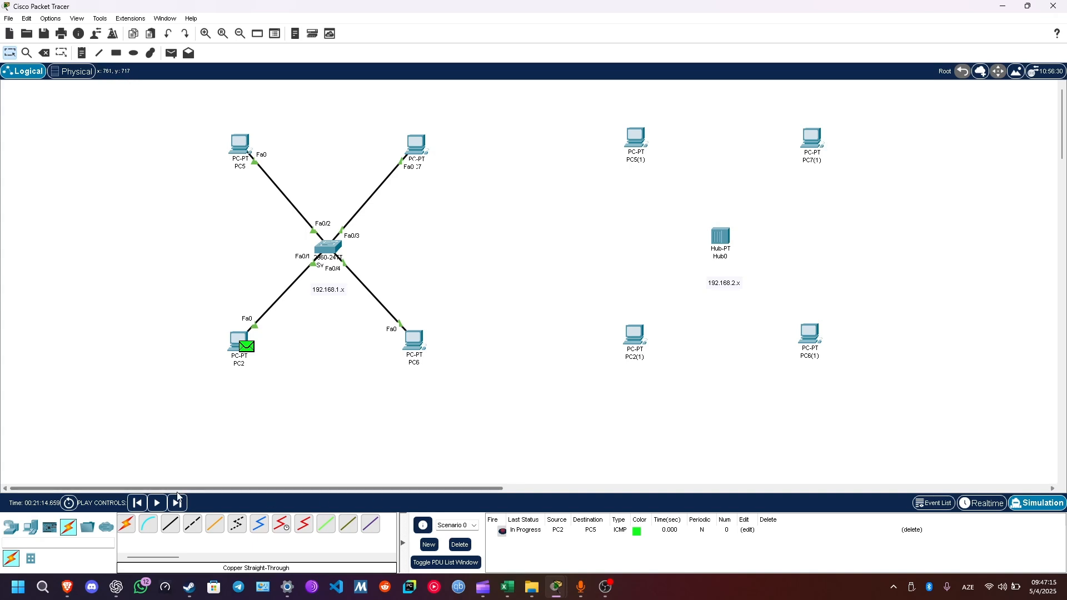
Step: Connect PC5(1), PC7(1), PC6(1) and PC2(1) to Hub0 with automatically chosen cables
{"action": "left_click", "coordinate": [127, 528]}
{"action": "left_click", "coordinate": [642, 137]}
{"action": "left_click", "coordinate": [723, 238]}
{"action": "left_click", "coordinate": [811, 138]}
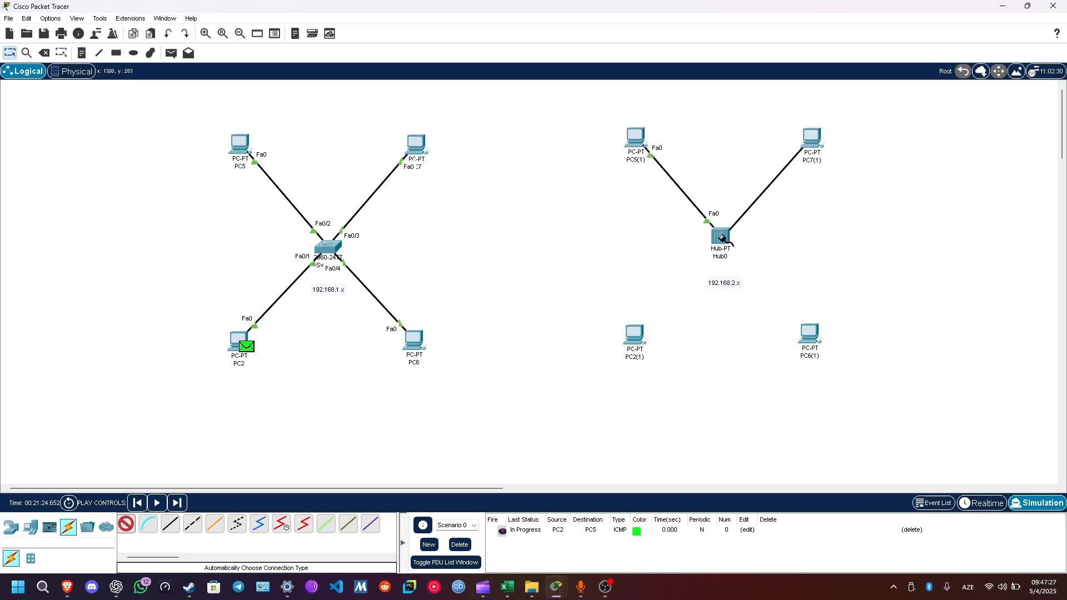
{"action": "left_click", "coordinate": [722, 238]}
{"action": "left_click", "coordinate": [809, 334]}
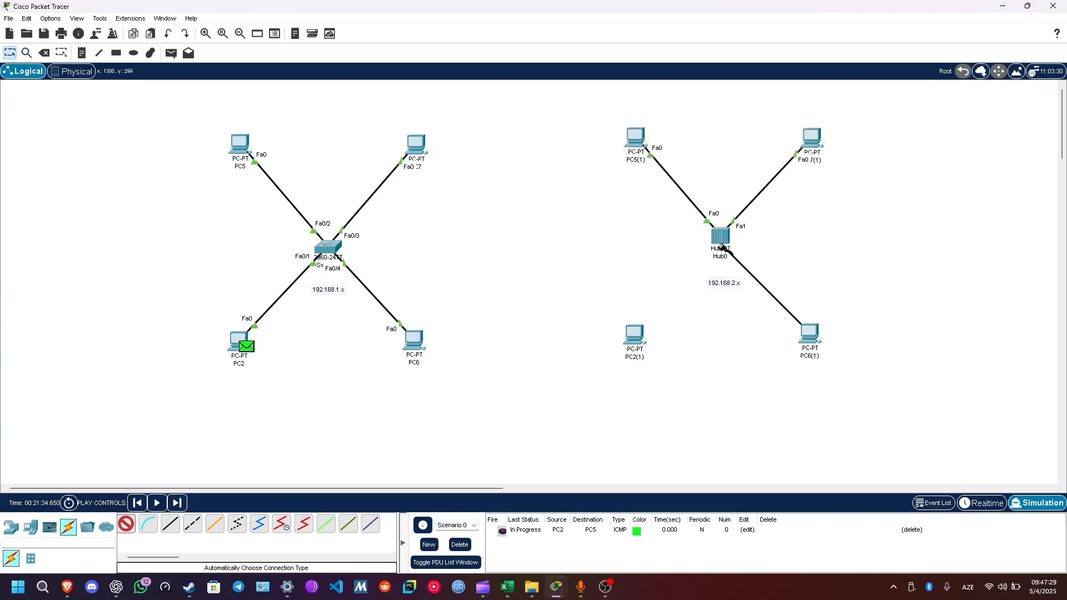
{"action": "left_click", "coordinate": [721, 247]}
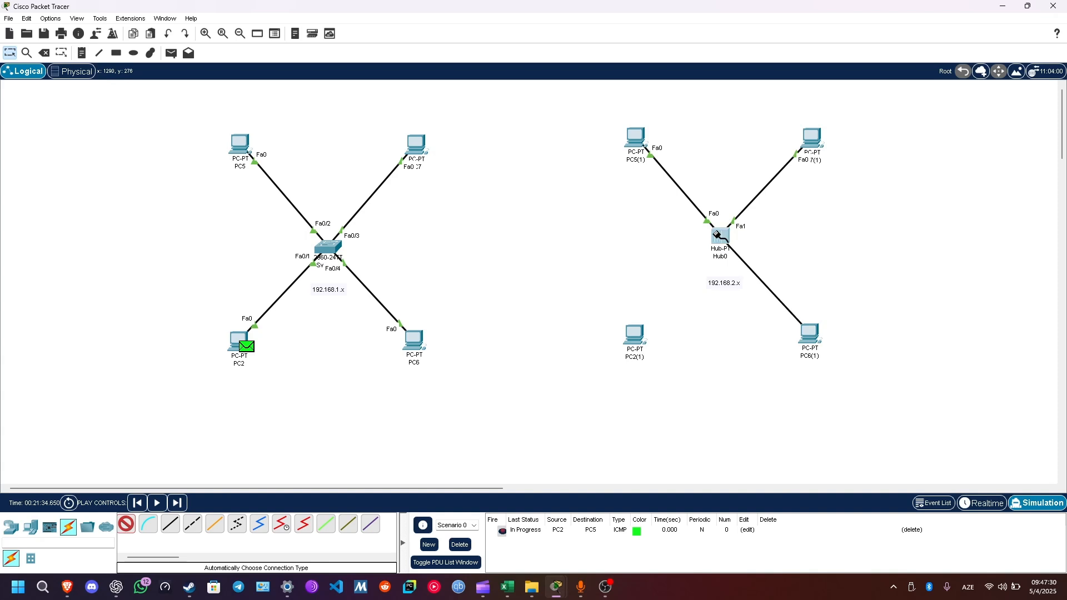
{"action": "left_click", "coordinate": [638, 338]}
{"action": "left_click", "coordinate": [725, 244]}
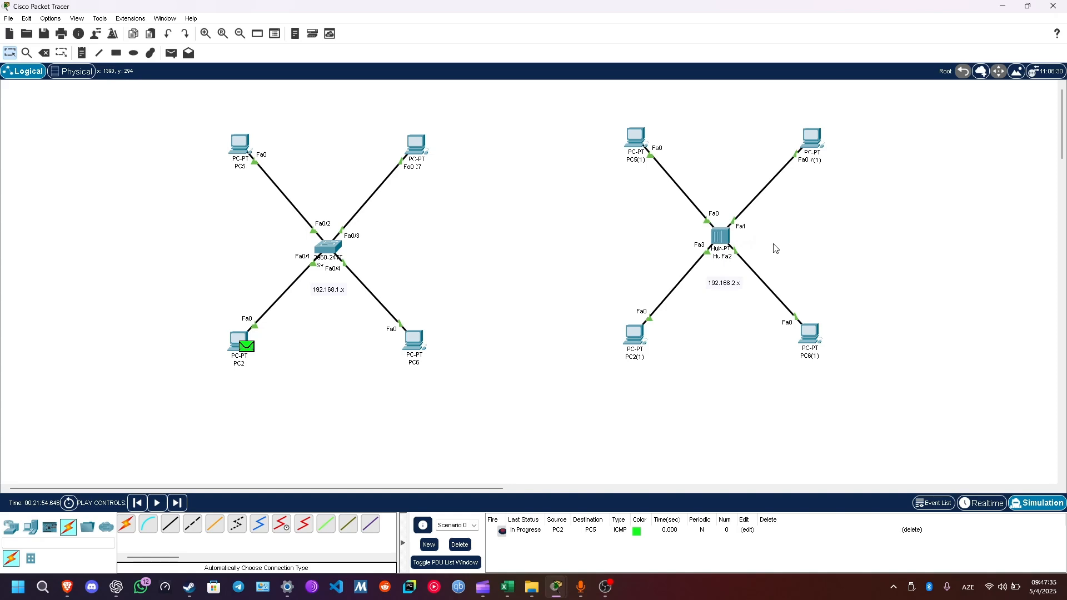
Step: Examine the port labels on Hub0's links and compare them with those on the 2960 switch
{"action": "scroll", "coordinate": [773, 248], "scroll_direction": "up", "scroll_amount": 5}
{"action": "scroll", "coordinate": [773, 248], "scroll_direction": "right", "scroll_amount": 15}
{"action": "scroll", "coordinate": [773, 248], "scroll_direction": "left", "scroll_amount": 5}
{"action": "scroll", "coordinate": [773, 248], "scroll_direction": "down", "scroll_amount": 3}
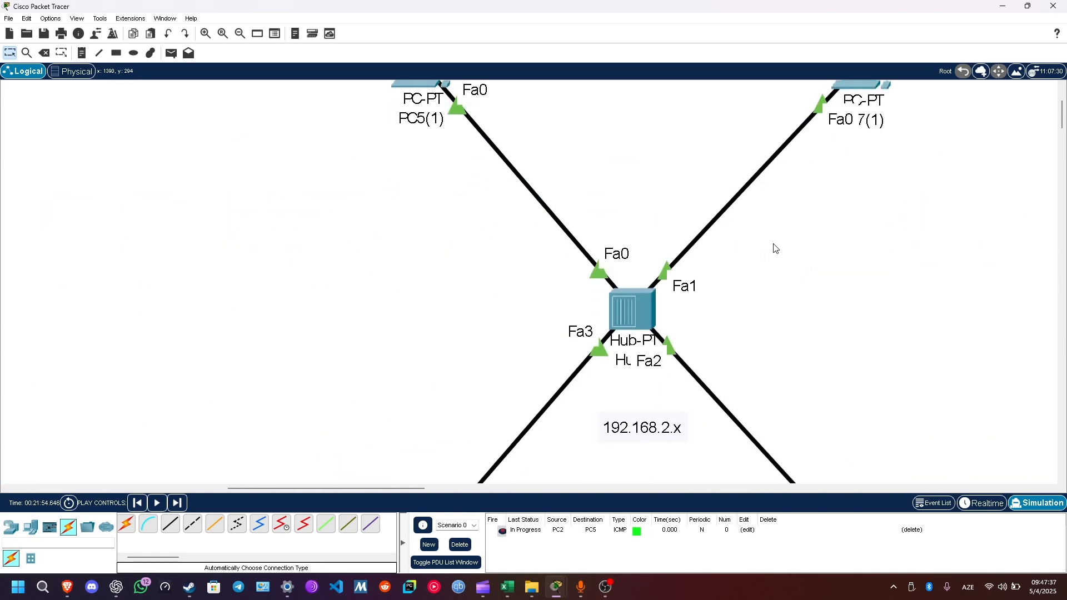
{"action": "scroll", "coordinate": [776, 249], "scroll_direction": "down", "scroll_amount": 1}
{"action": "scroll", "coordinate": [436, 341], "scroll_direction": "left", "scroll_amount": 10}
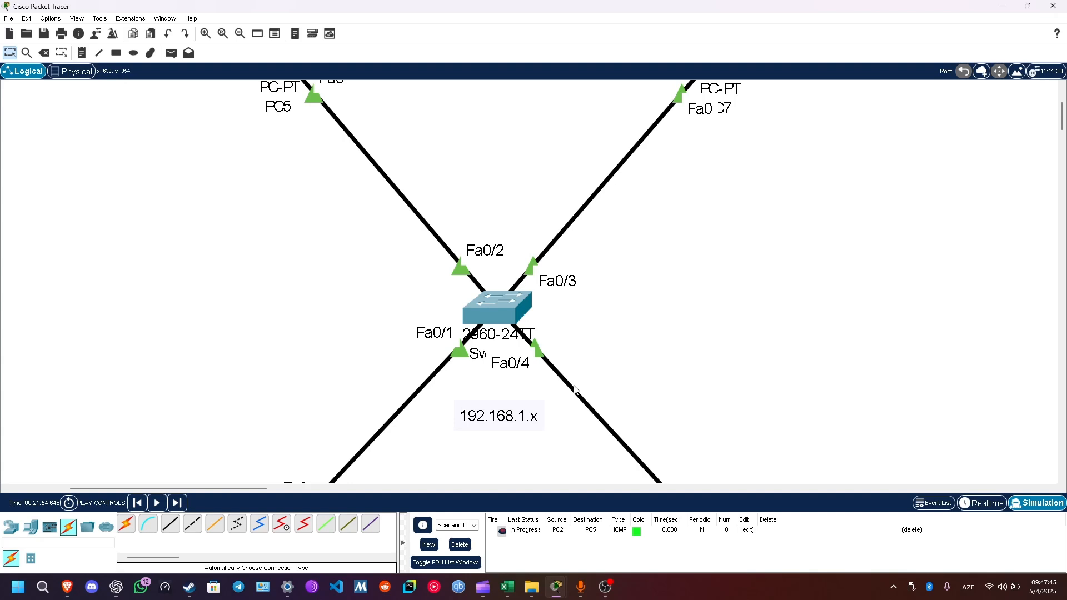
{"action": "scroll", "coordinate": [709, 321], "scroll_direction": "right", "scroll_amount": 10}
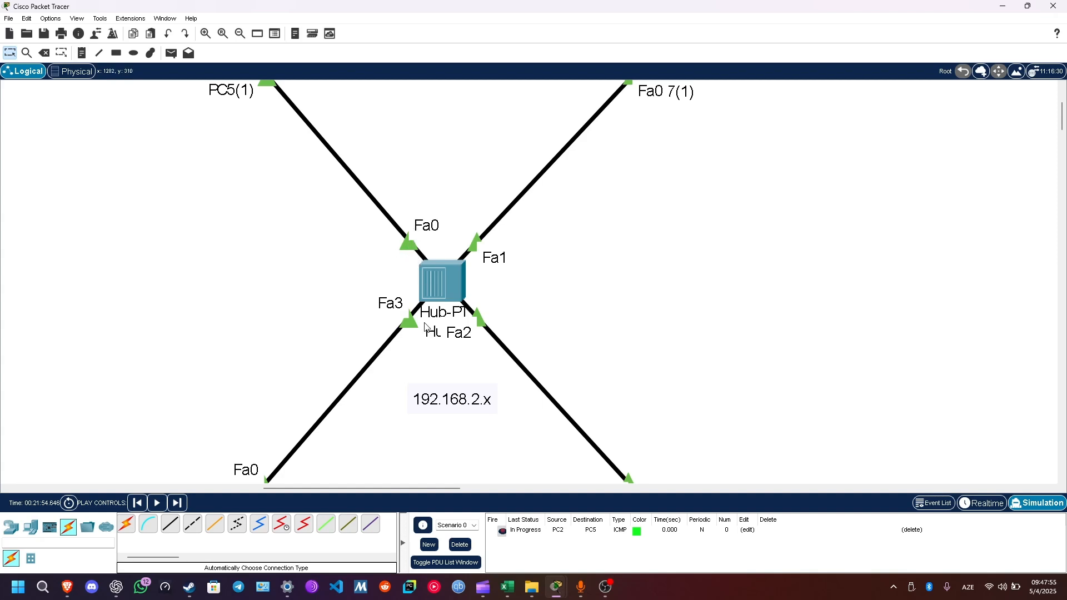
{"action": "scroll", "coordinate": [424, 361], "scroll_direction": "down", "scroll_amount": 3}
{"action": "scroll", "coordinate": [424, 362], "scroll_direction": "up", "scroll_amount": 5}
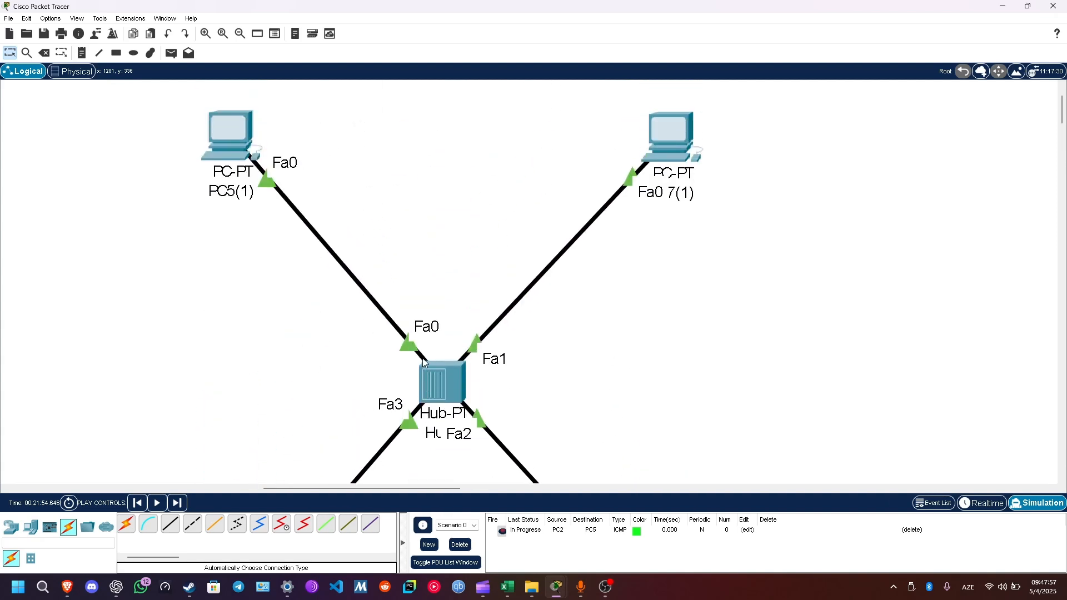
{"action": "scroll", "coordinate": [424, 363], "scroll_direction": "down", "scroll_amount": 4}
{"action": "scroll", "coordinate": [424, 363], "scroll_direction": "up", "scroll_amount": 2}
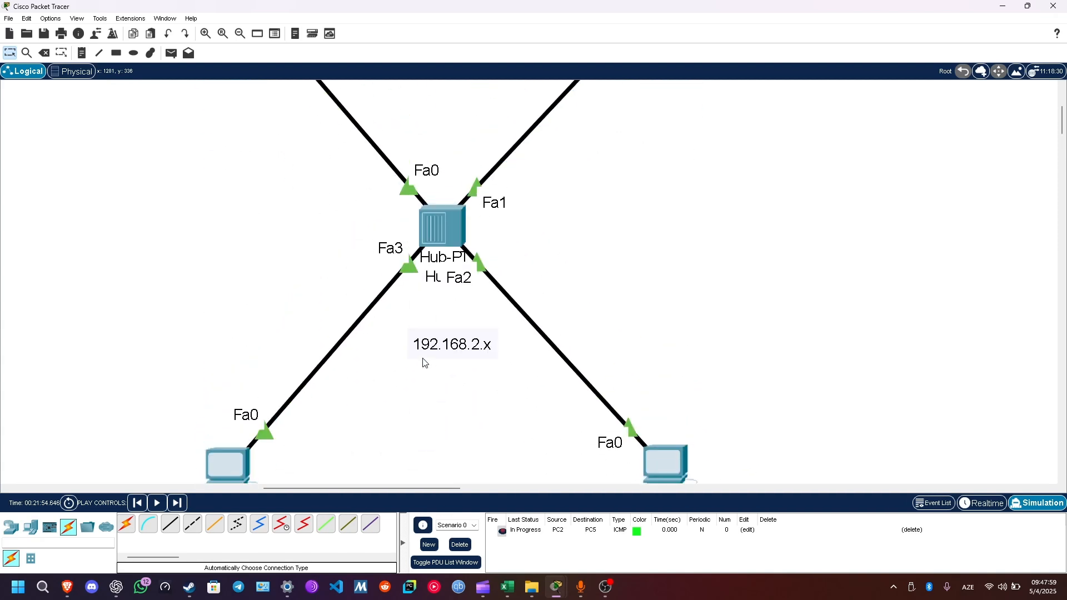
Step: Check the IPv4 configuration of FastEthernet0 on PC5(1)
{"action": "scroll", "coordinate": [425, 362], "scroll_direction": "up", "scroll_amount": 3}
{"action": "left_click", "coordinate": [248, 165]}
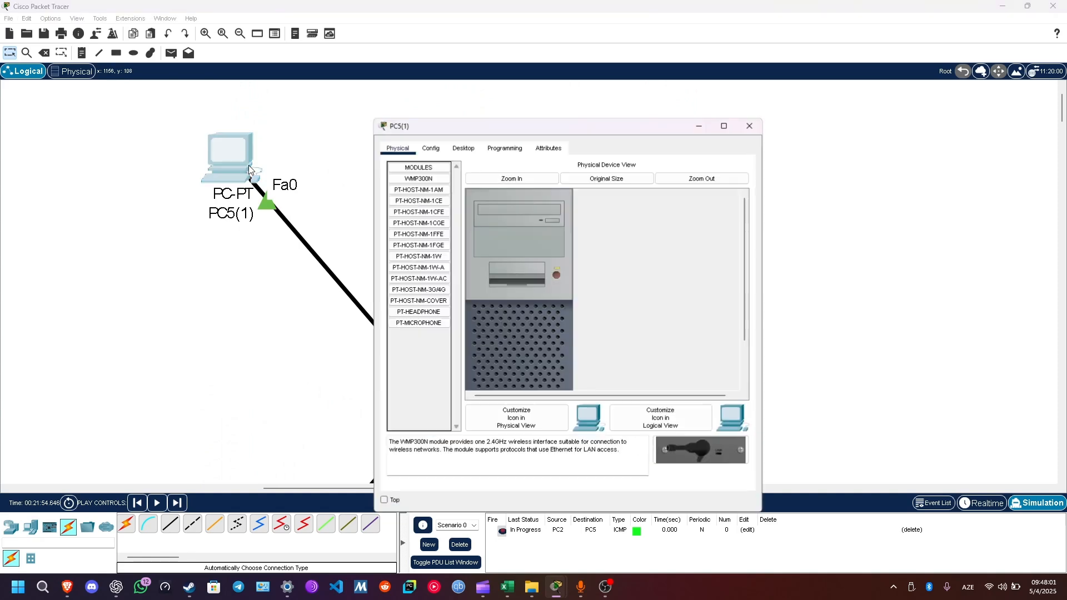
{"action": "left_click", "coordinate": [431, 148]}
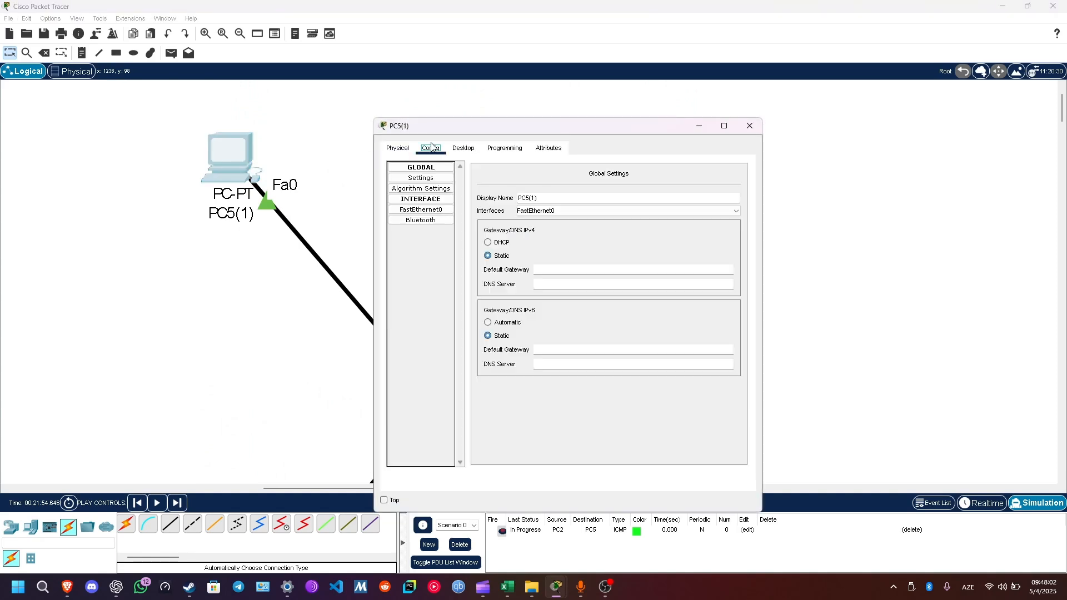
{"action": "left_click", "coordinate": [437, 211]}
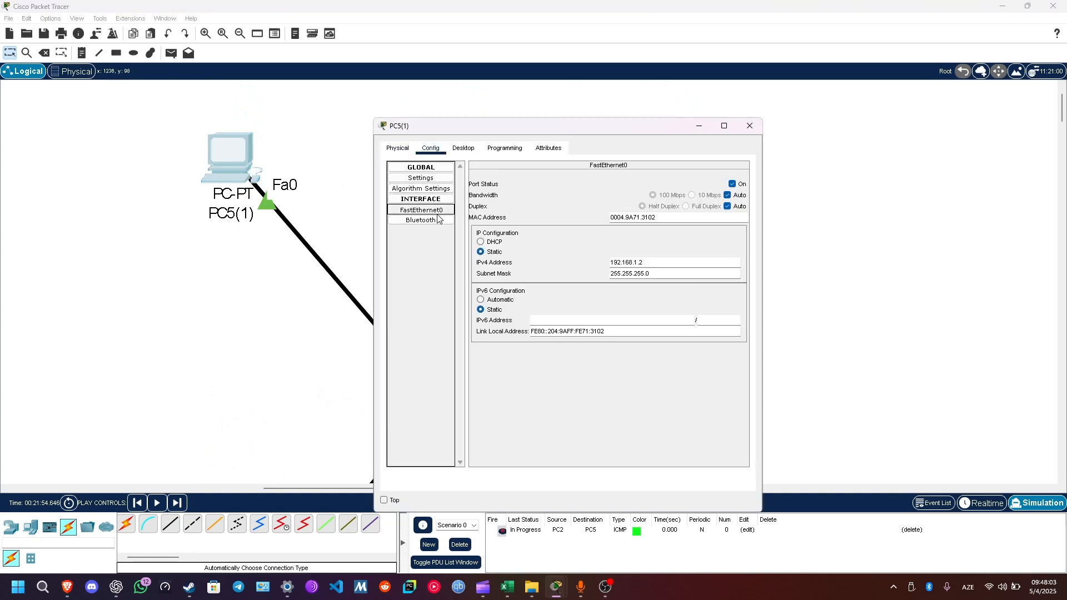
{"action": "left_click", "coordinate": [750, 126]}
Step: Change the network note below Hub0 to 192.168.1.x
{"action": "scroll", "coordinate": [643, 303], "scroll_direction": "down", "scroll_amount": 3}
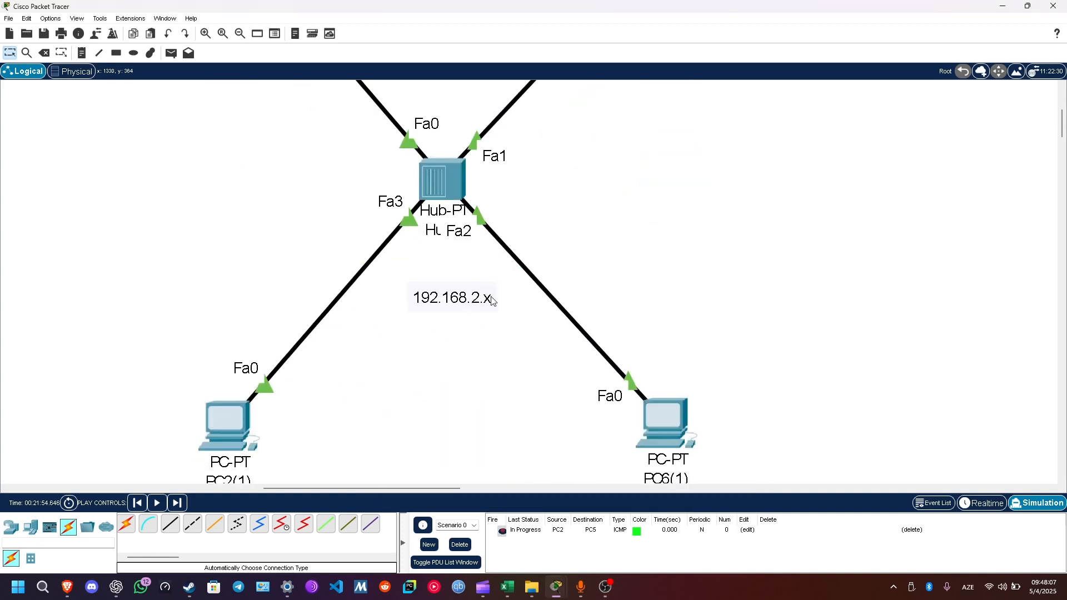
{"action": "double_click", "coordinate": [492, 301]}
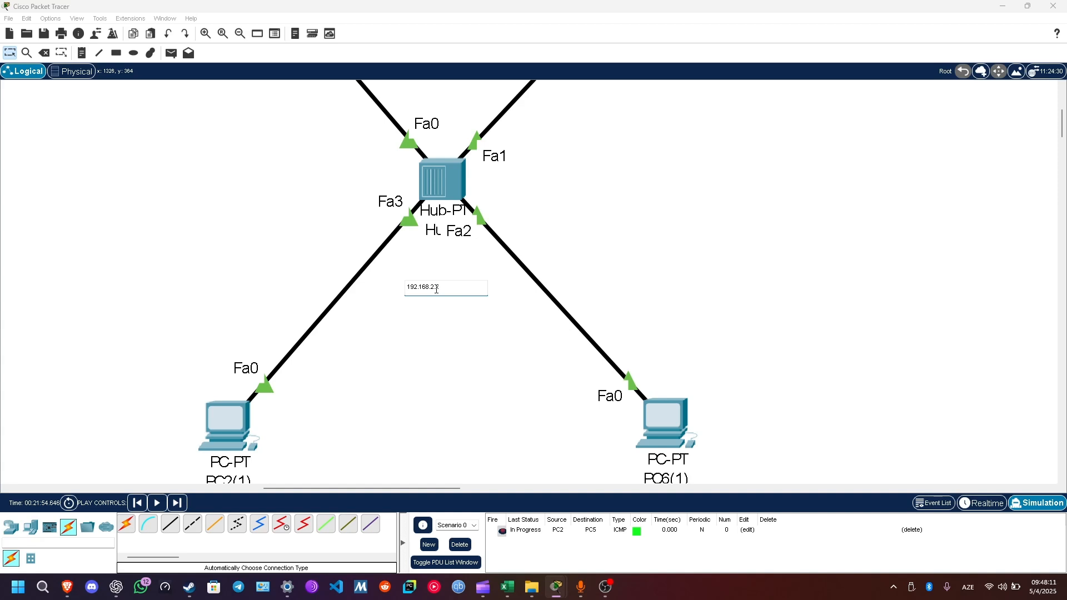
{"action": "type", "text": "1"}
{"action": "key", "text": "Return"}
{"action": "key", "text": "BackSpace"}
{"action": "key", "text": "Escape"}
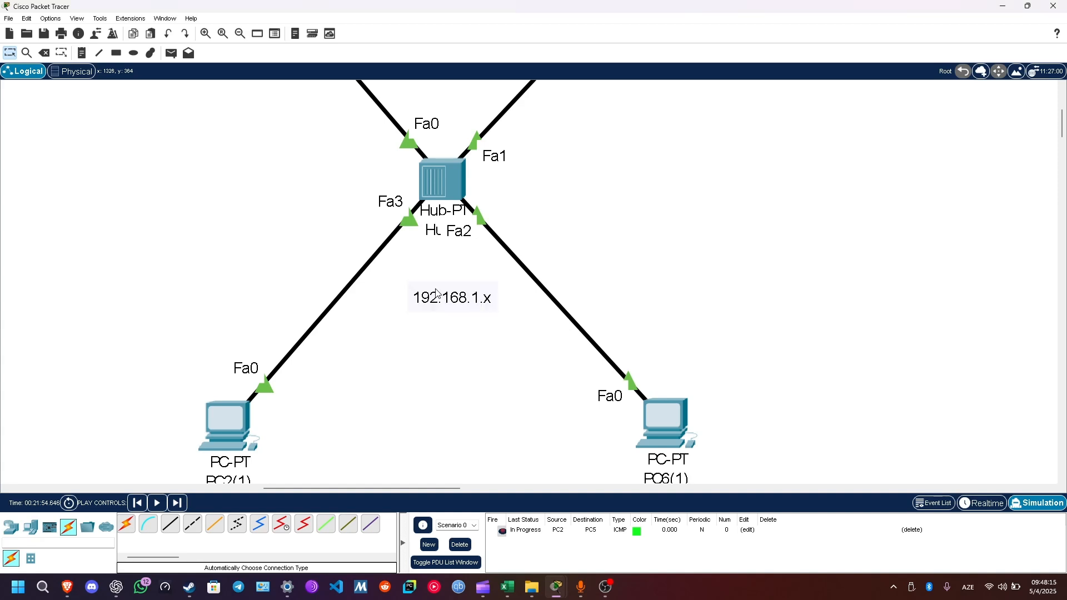
Step: Compare the layouts and network notes of the switch network and the hub network
{"action": "scroll", "coordinate": [437, 289], "scroll_direction": "down", "scroll_amount": 2}
{"action": "scroll", "coordinate": [270, 284], "scroll_direction": "left", "scroll_amount": 20}
{"action": "scroll", "coordinate": [270, 284], "scroll_direction": "up", "scroll_amount": 4}
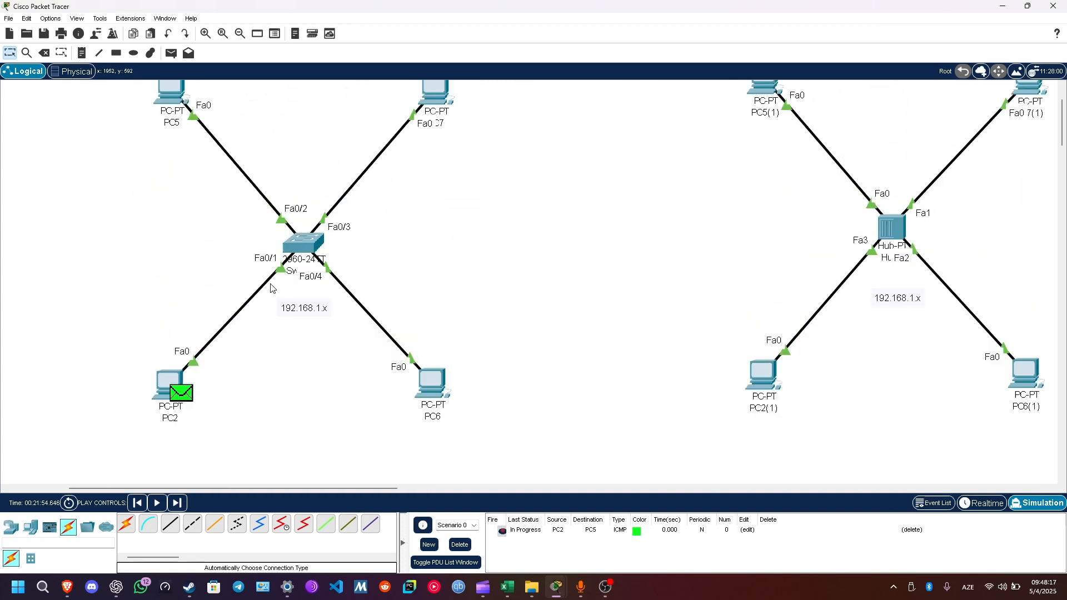
{"action": "scroll", "coordinate": [270, 284], "scroll_direction": "right", "scroll_amount": 2}
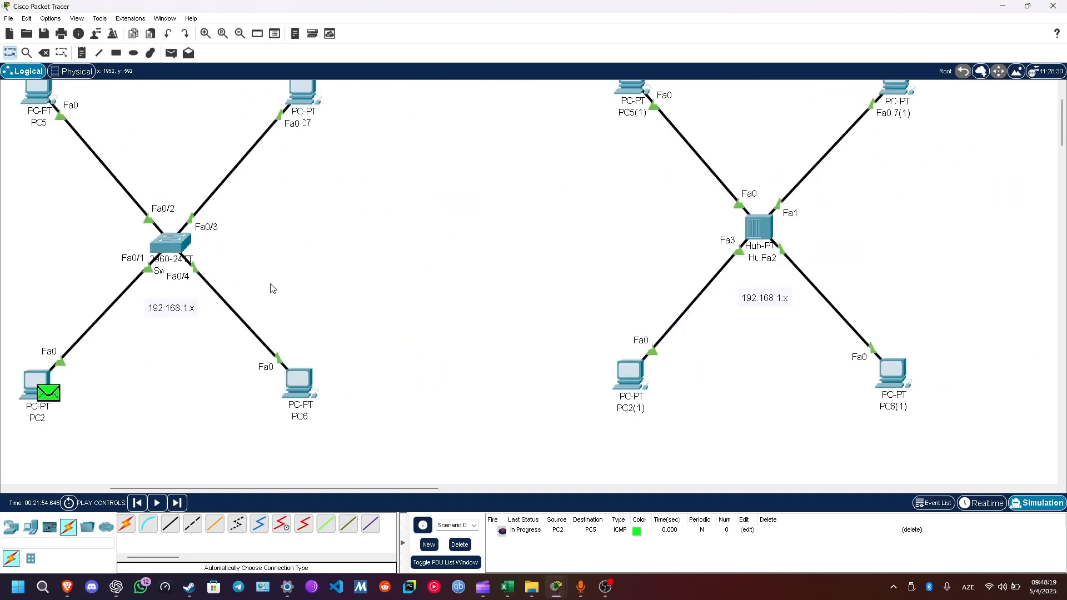
{"action": "scroll", "coordinate": [272, 288], "scroll_direction": "down", "scroll_amount": 1}
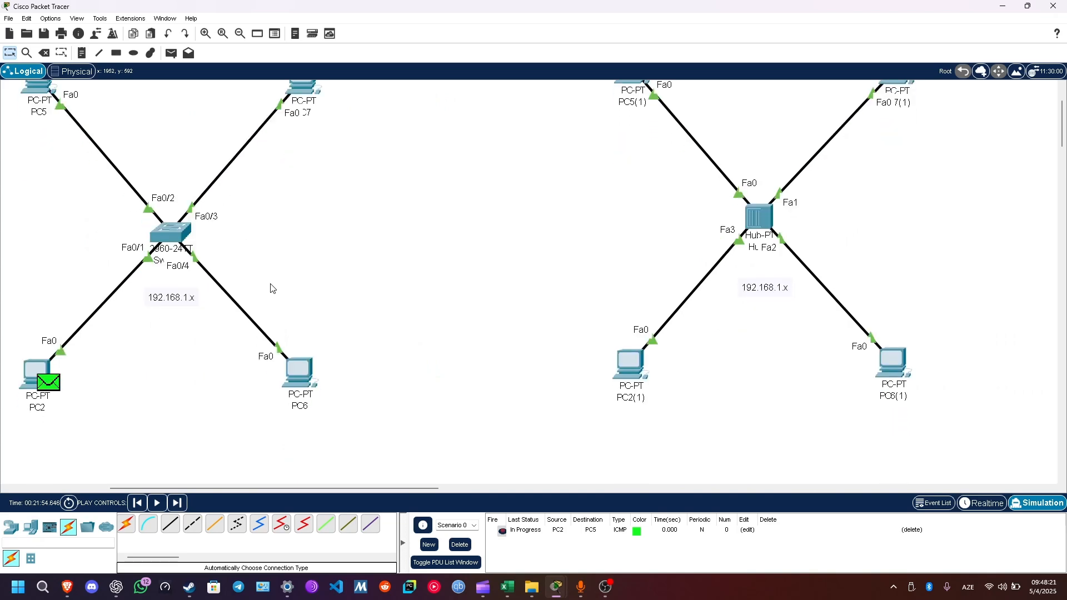
{"action": "scroll", "coordinate": [767, 246], "scroll_direction": "right", "scroll_amount": 5}
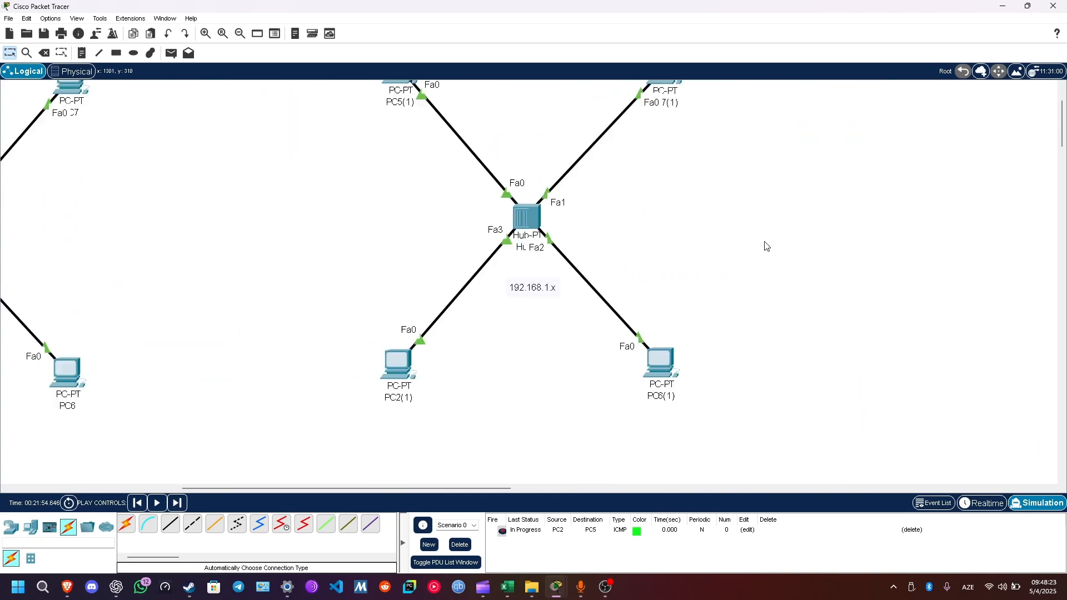
{"action": "scroll", "coordinate": [745, 224], "scroll_direction": "up", "scroll_amount": 8}
{"action": "scroll", "coordinate": [745, 224], "scroll_direction": "down", "scroll_amount": 4}
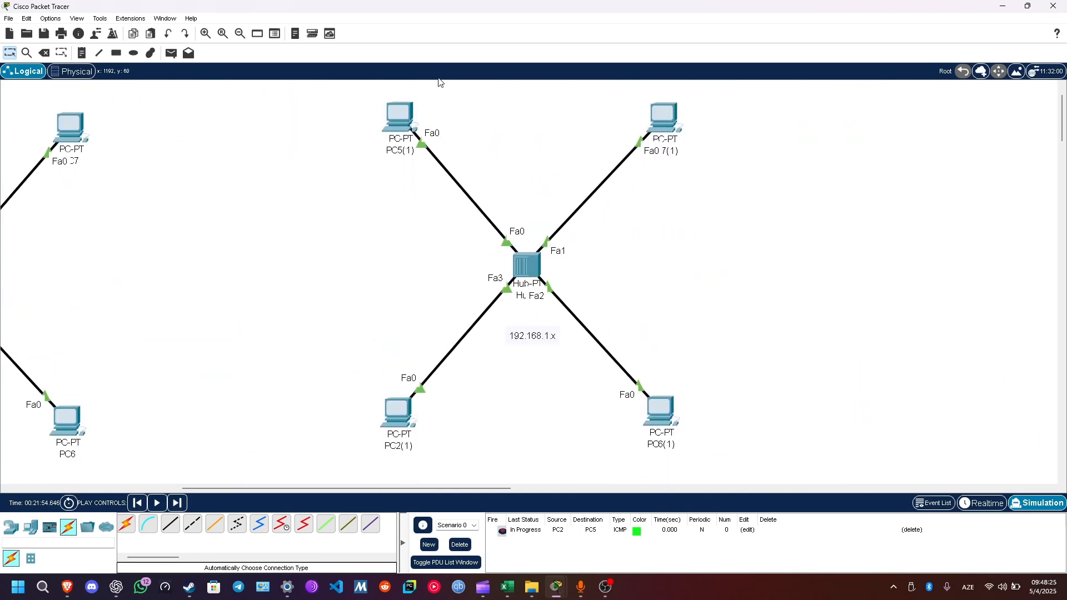
Step: Ping 192.168.1.2 from the Command Prompt of PC2(1)
{"action": "left_click", "coordinate": [399, 421]}
{"action": "left_click", "coordinate": [453, 149]}
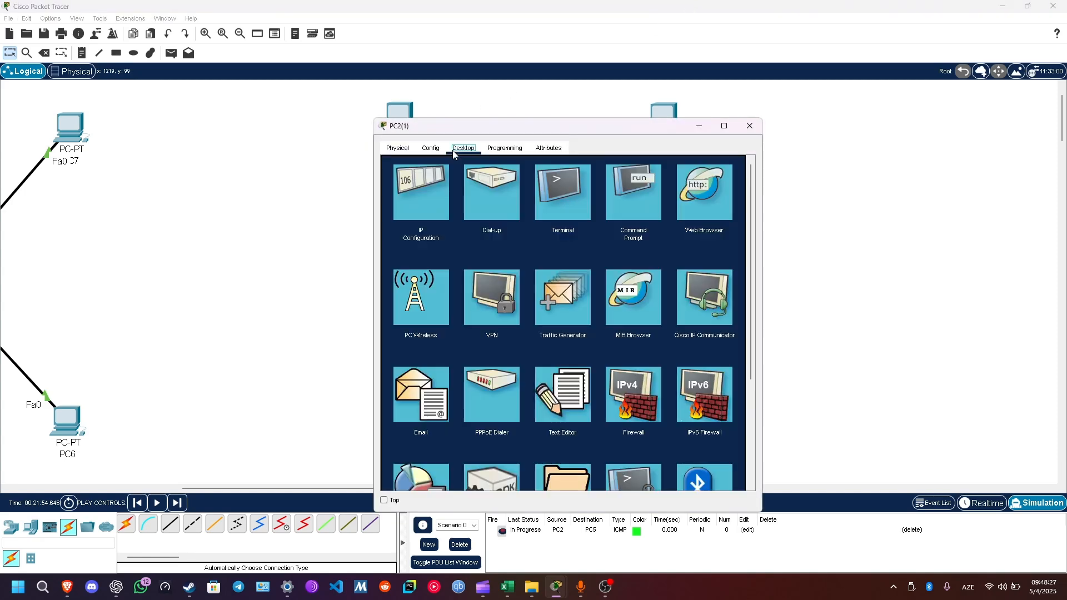
{"action": "left_click", "coordinate": [645, 198]}
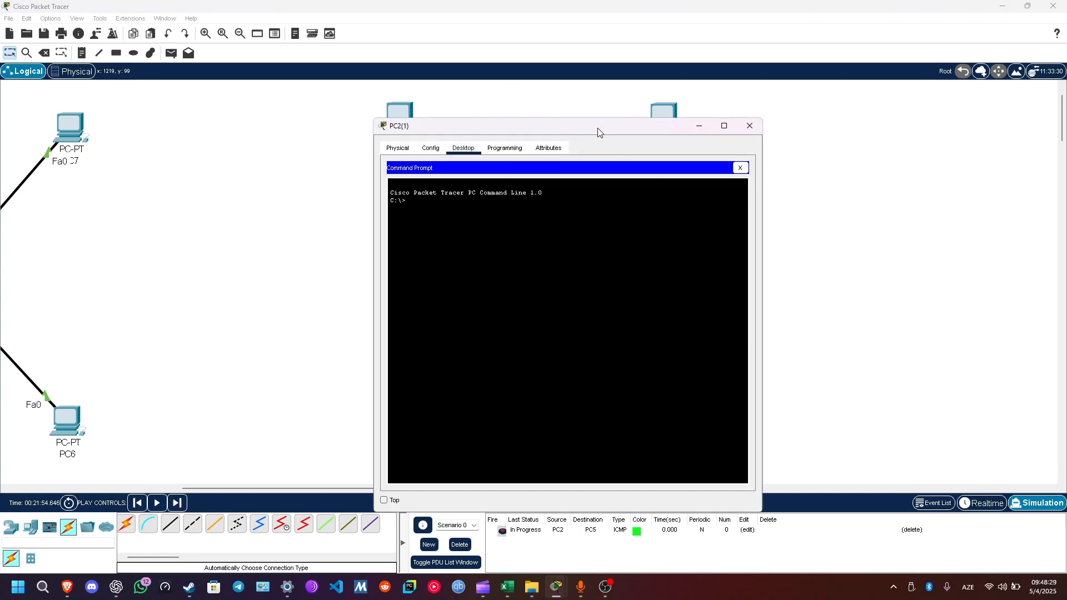
{"action": "left_click_drag", "start_coordinate": [599, 133], "coordinate": [952, 165]}
{"action": "type", "text": "ping 192.168.1.2"}
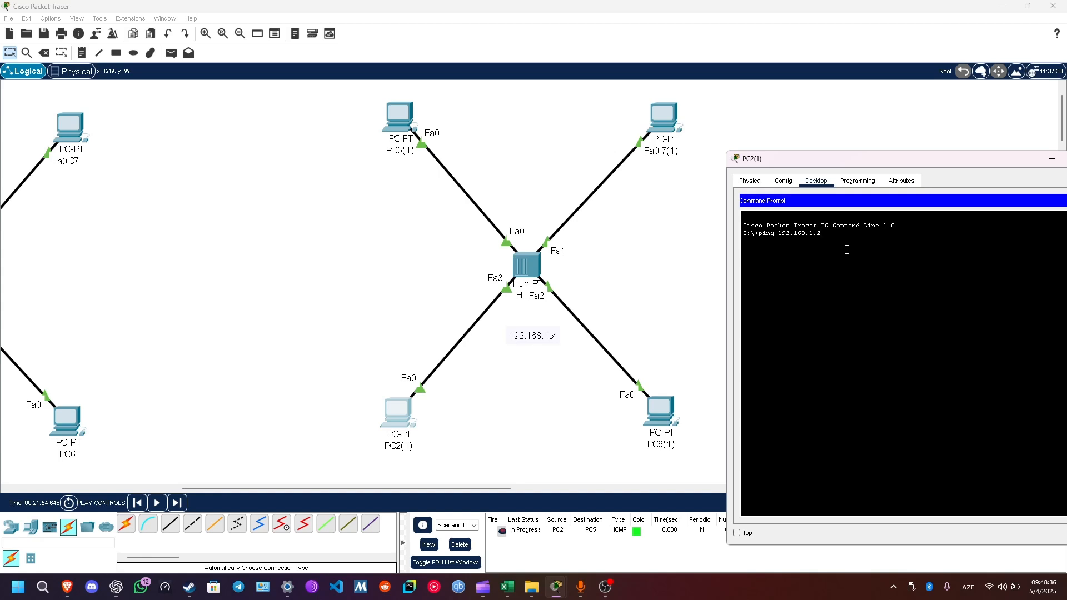
{"action": "key", "text": "Return"}
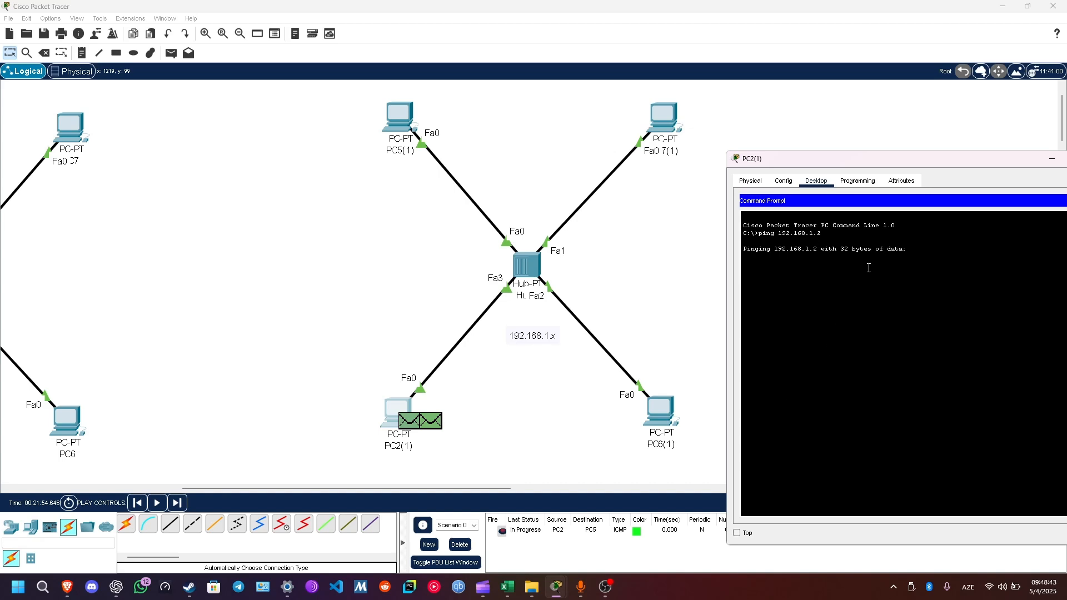
Step: Switch to Realtime mode so the ping runs, and review the replies in PC2(1)'s Command Prompt before closing its window
{"action": "left_click_drag", "start_coordinate": [995, 161], "coordinate": [917, 109]}
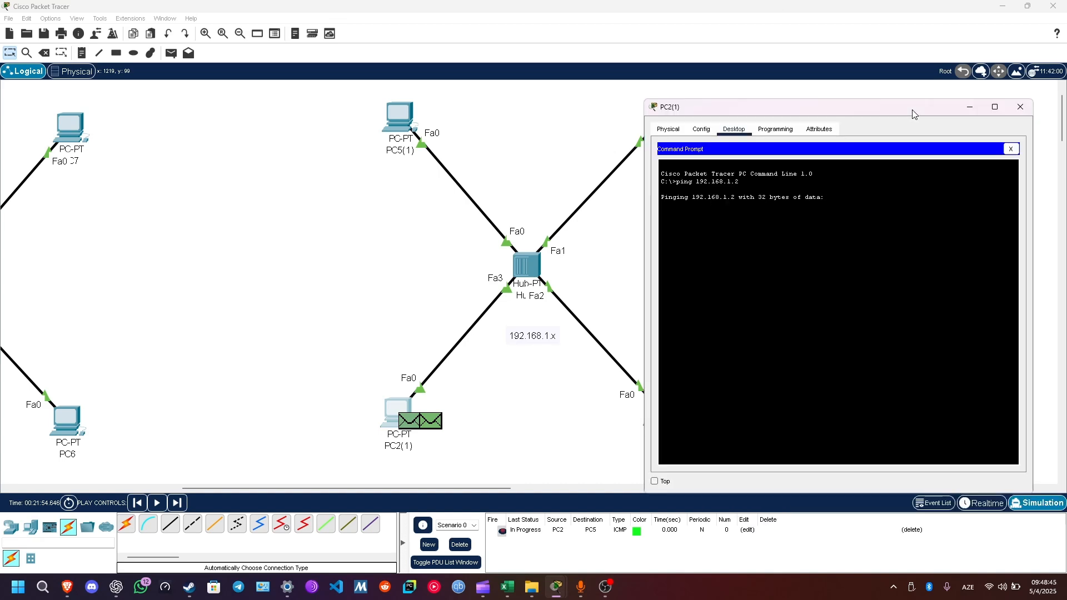
{"action": "left_click", "coordinate": [979, 507]}
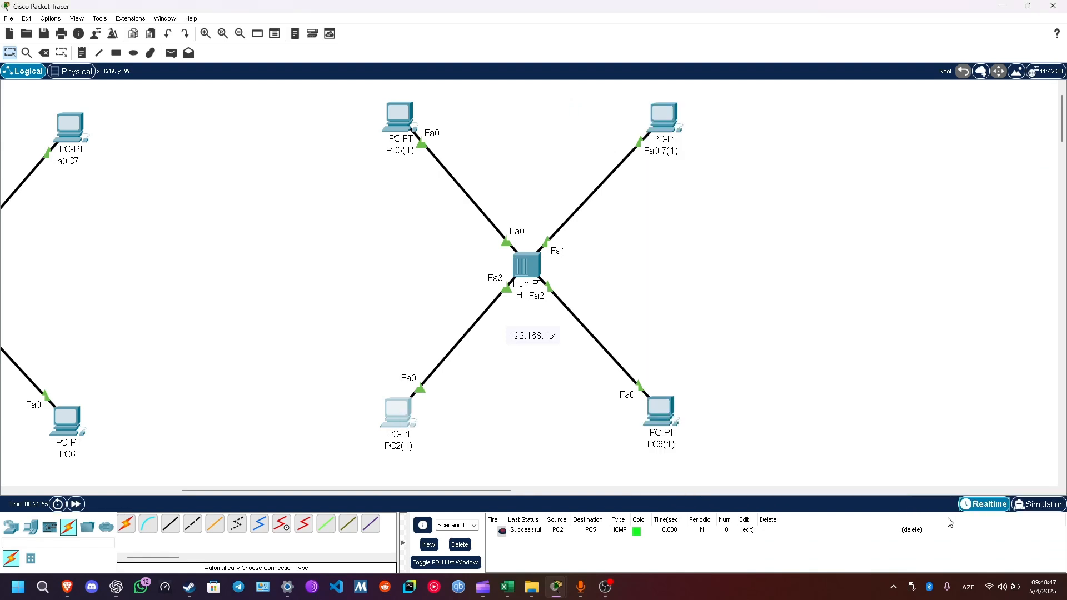
{"action": "left_click", "coordinate": [410, 421]}
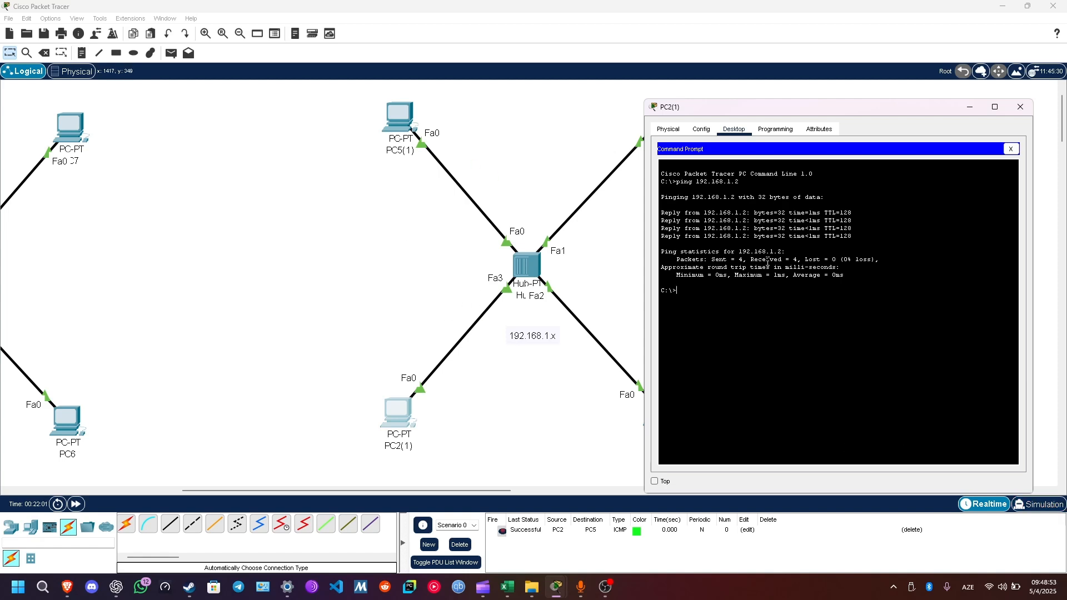
{"action": "left_click_drag", "start_coordinate": [864, 243], "coordinate": [683, 206]}
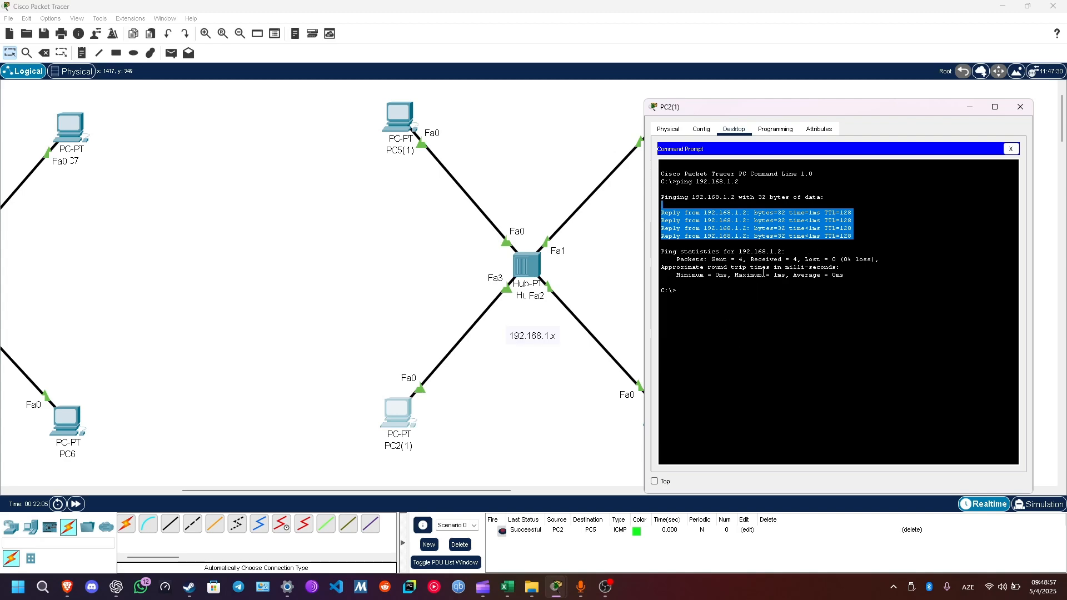
{"action": "left_click", "coordinate": [1020, 107]}
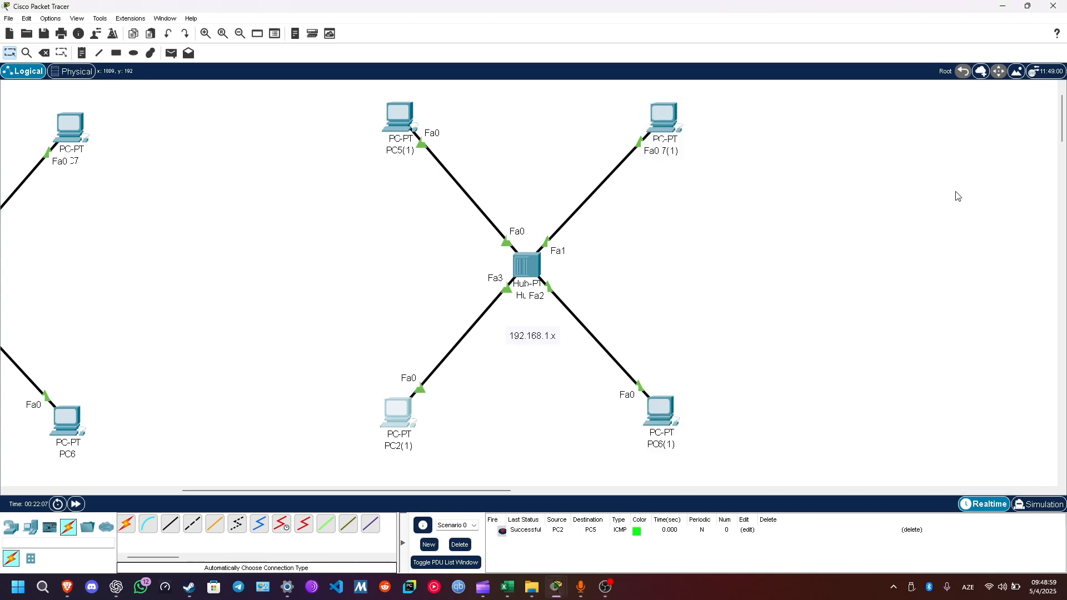
Step: Stay in Realtime mode and delete Scenario 0 to clear its PC2 to PC5 PDU
{"action": "left_click", "coordinate": [1039, 505]}
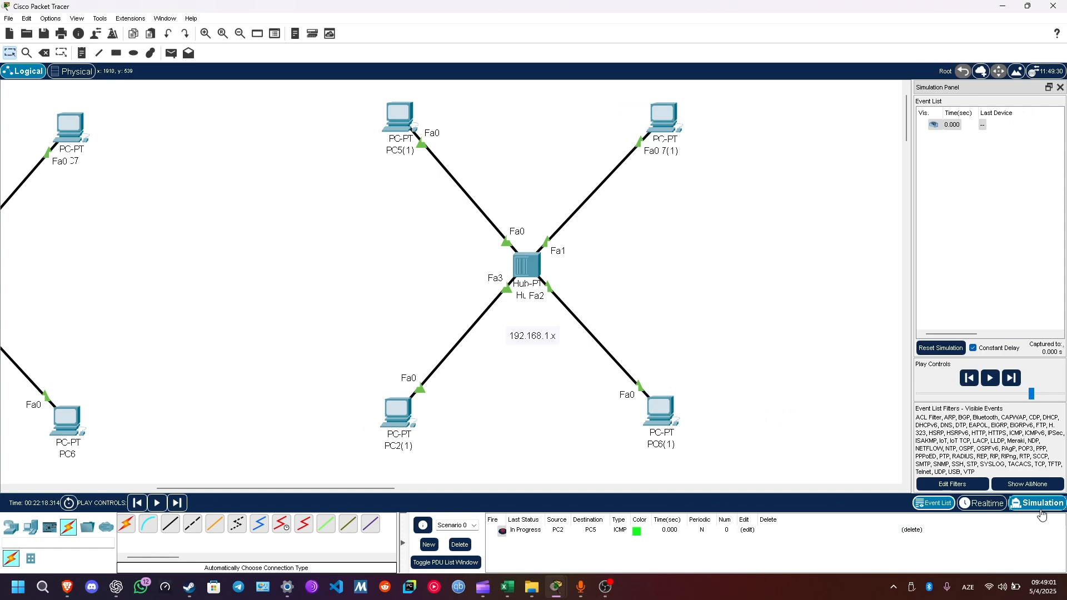
{"action": "left_click", "coordinate": [983, 503]}
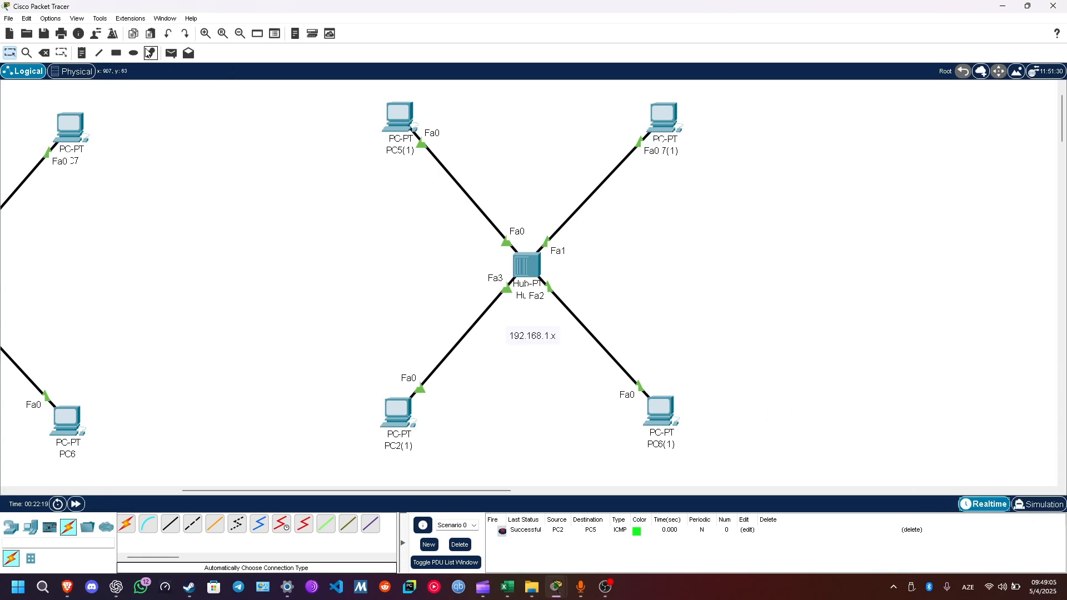
{"action": "left_click", "coordinate": [171, 53]}
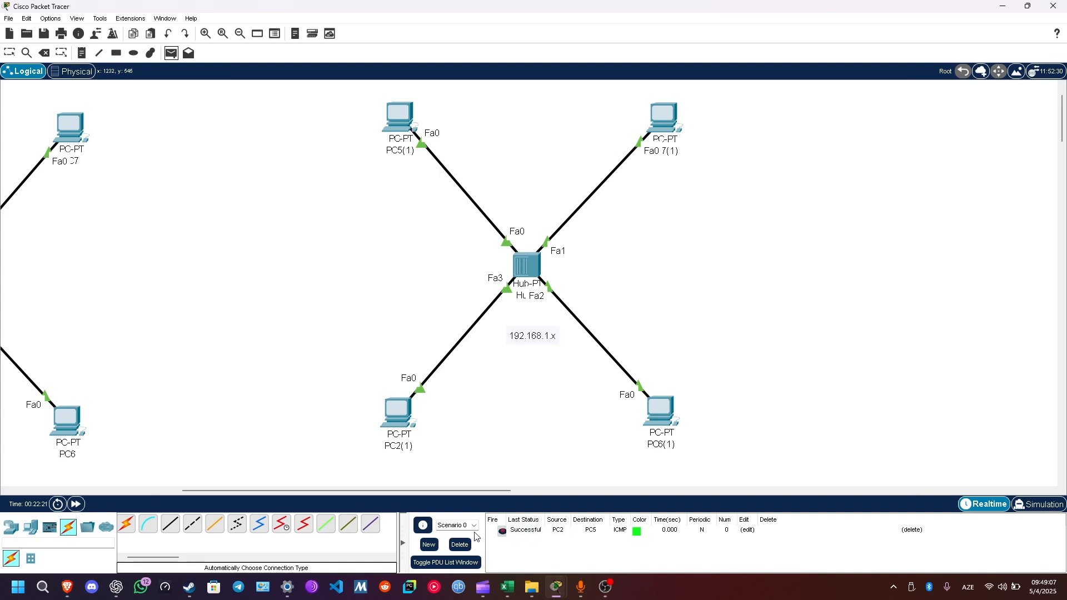
{"action": "left_click", "coordinate": [460, 545]}
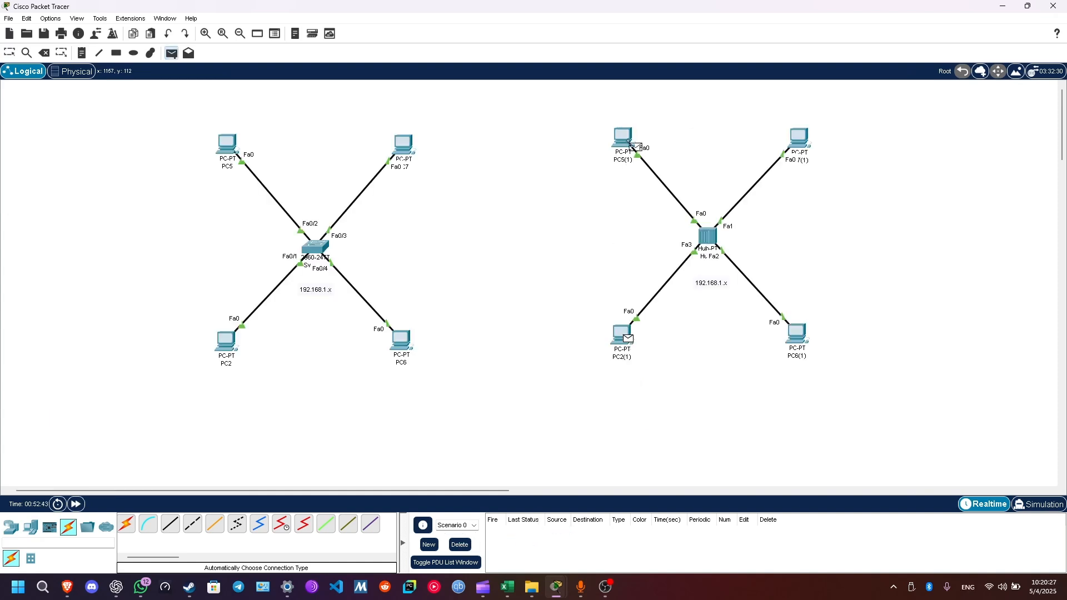
Step: Send a simple PDU from PC2(1) to PC5(1) and switch to Simulation mode
{"action": "left_click", "coordinate": [632, 143]}
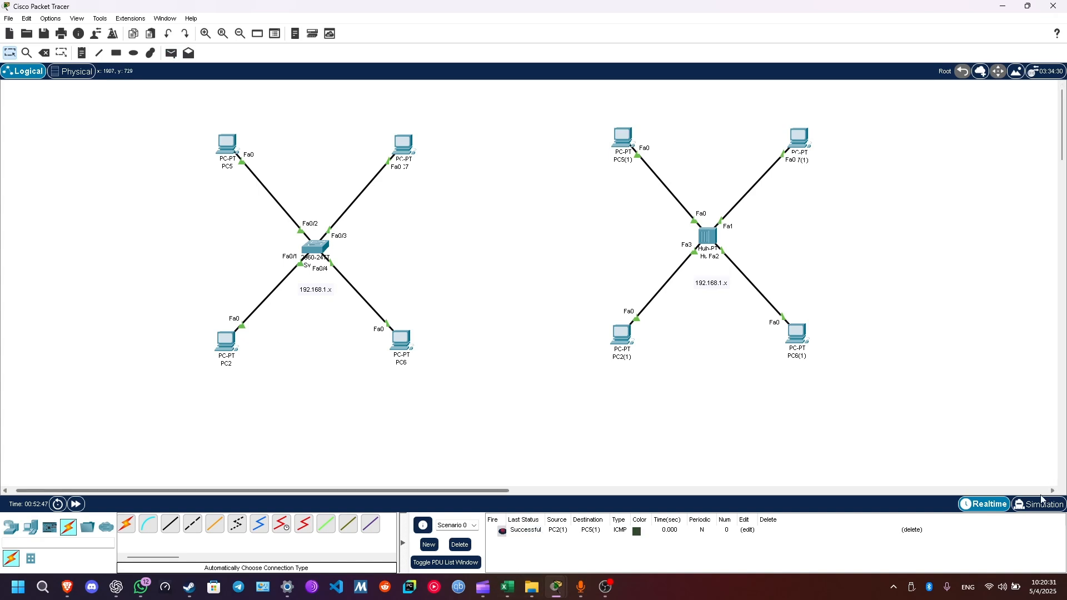
{"action": "left_click", "coordinate": [1035, 508]}
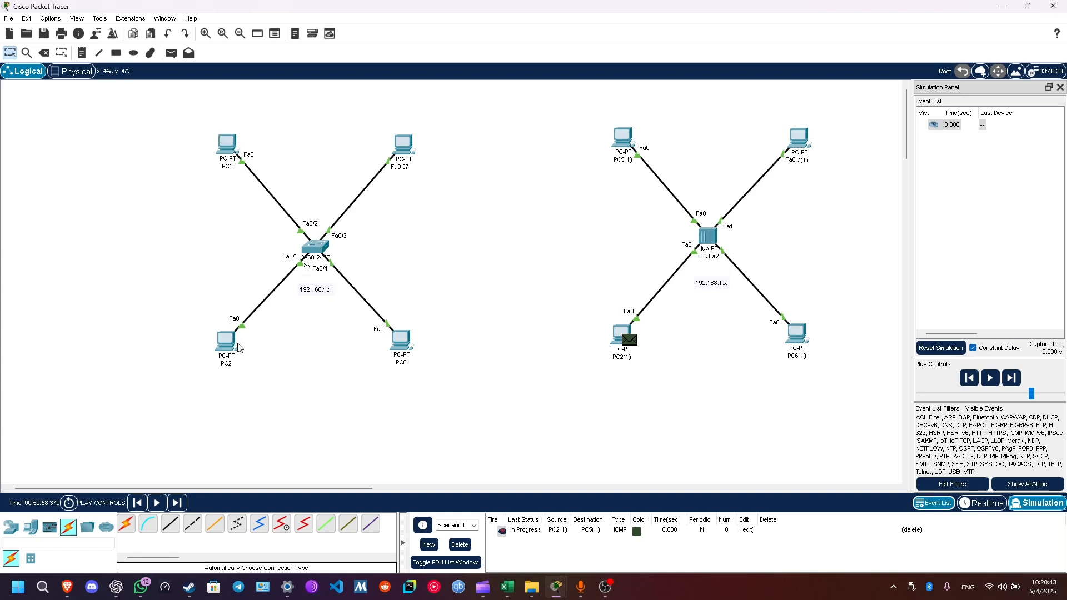
Step: Advance the simulation two events so the PDU from PC2(1) reaches the hub and is forwarded to the other three PCs
{"action": "mouse_move", "coordinate": [237, 349]}
{"action": "left_click", "coordinate": [1017, 384]}
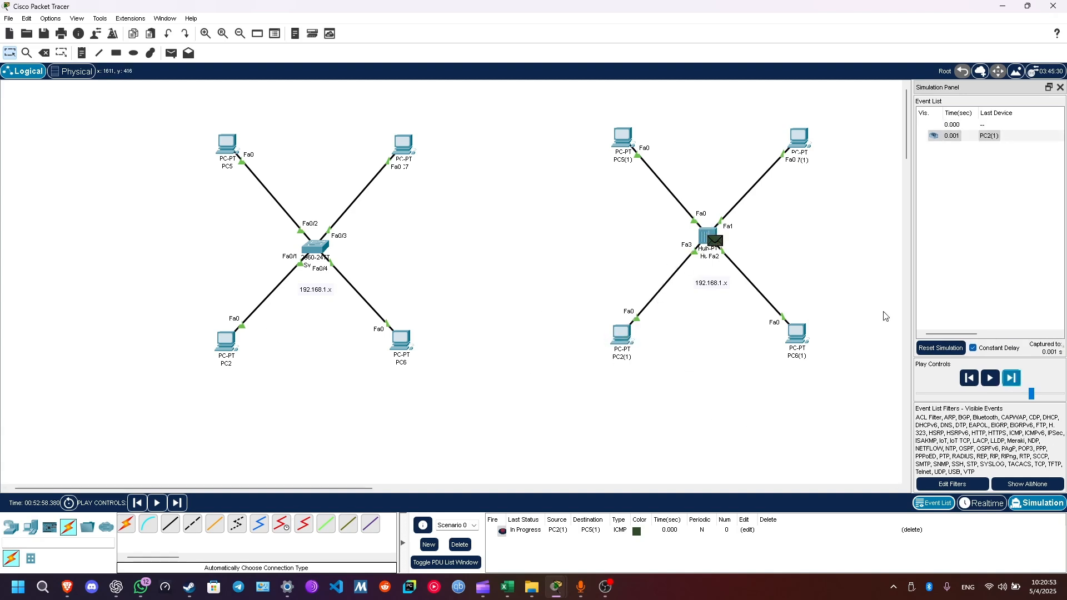
{"action": "left_click", "coordinate": [1011, 383]}
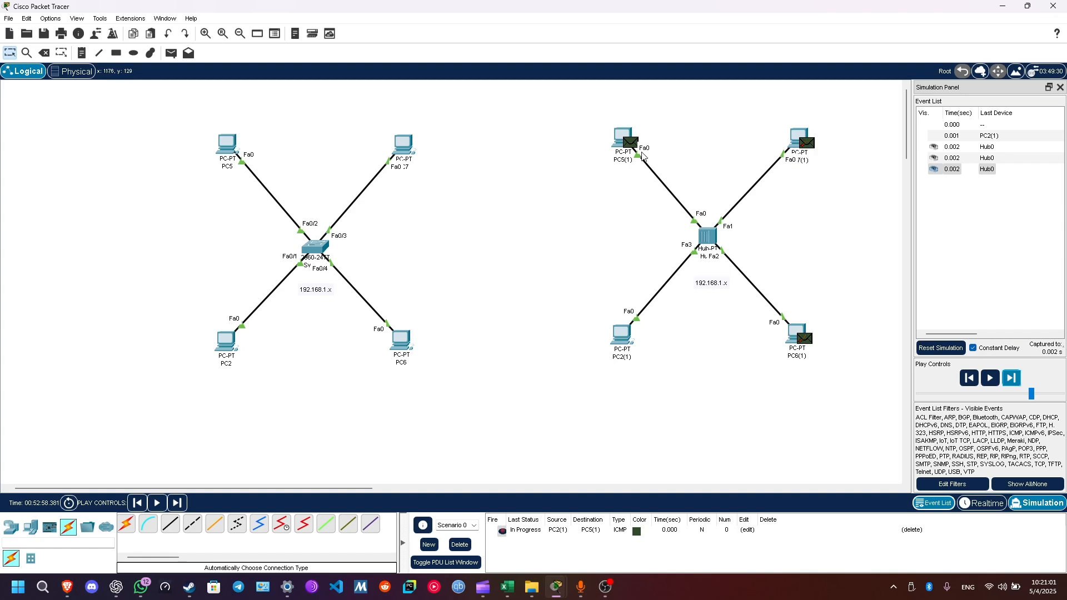
Step: Examine the inbound PDU details of the packet at PC5(1), including its destination IP, and close the PDU information
{"action": "left_click", "coordinate": [630, 142]}
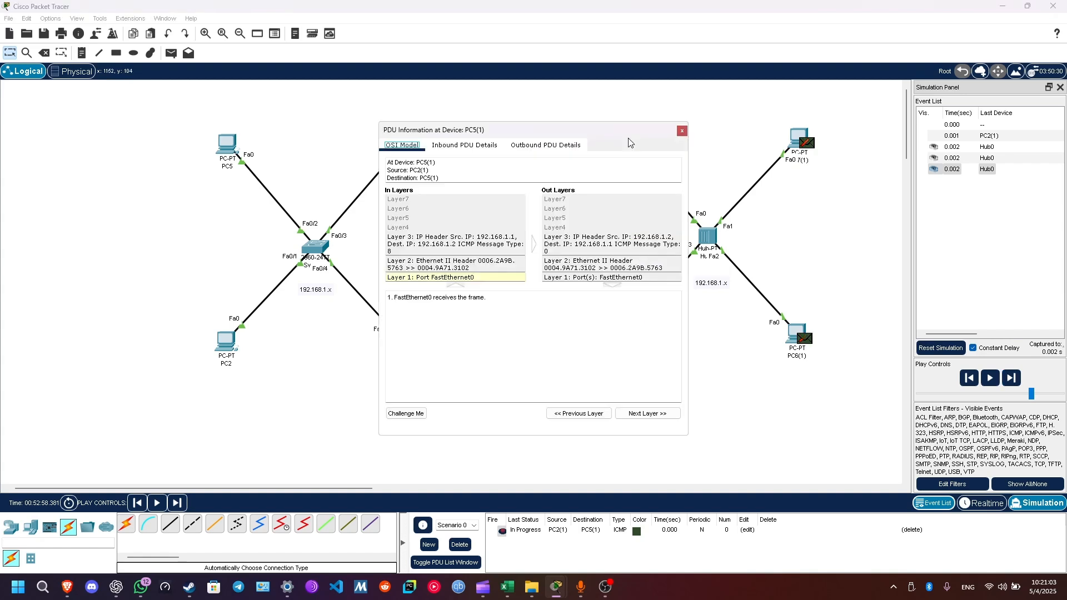
{"action": "left_click", "coordinate": [467, 145]}
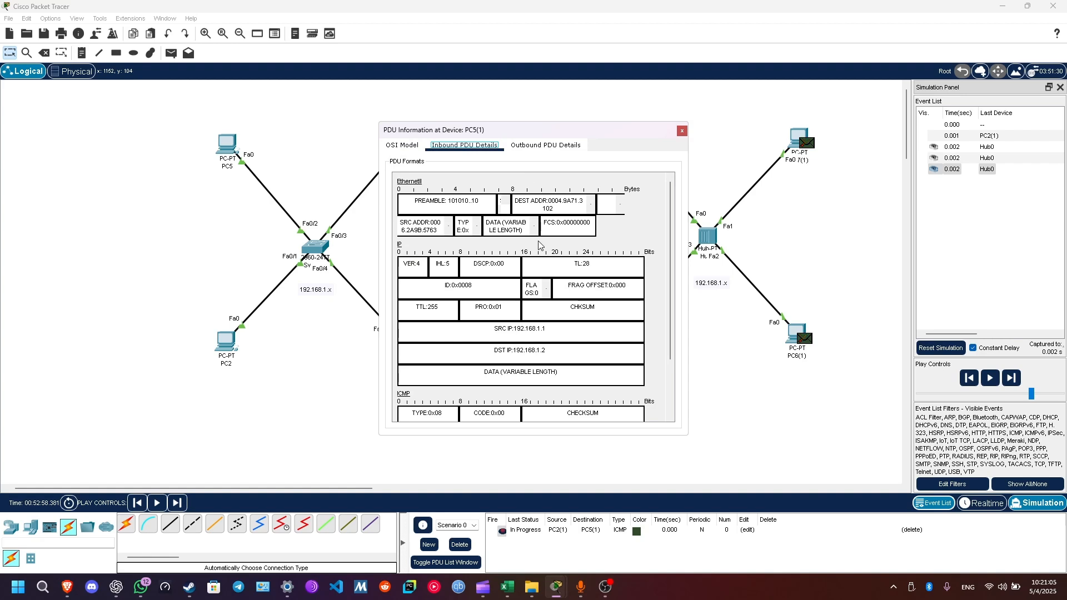
{"action": "left_click_drag", "start_coordinate": [553, 351], "coordinate": [486, 351]}
{"action": "left_click", "coordinate": [515, 353]}
{"action": "left_click", "coordinate": [682, 132]}
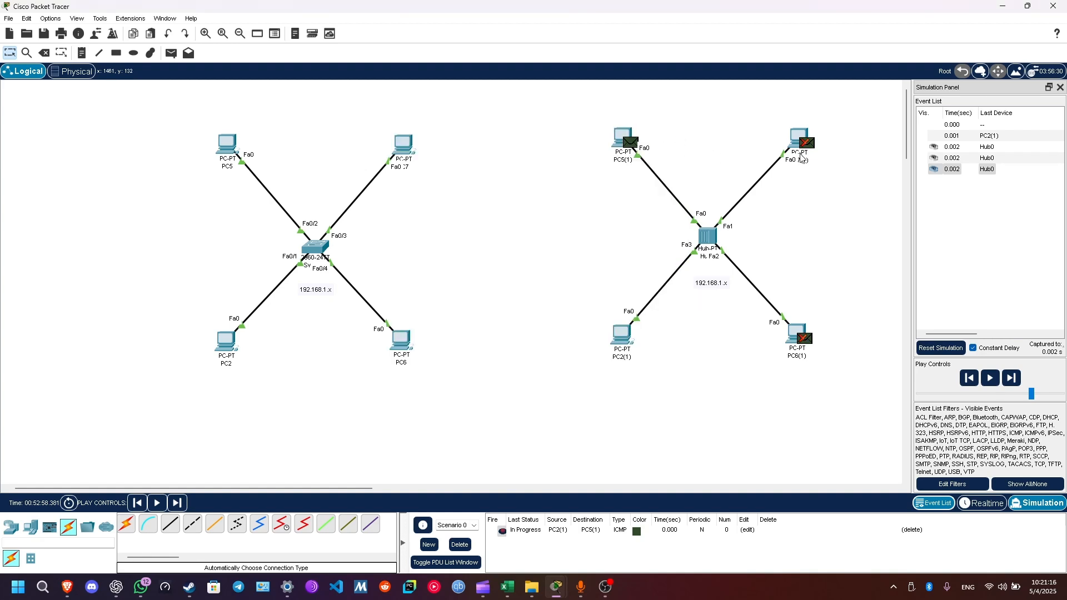
Step: Examine the inbound PDU details of the packet at PC7(1), then close the PDU information
{"action": "left_click", "coordinate": [807, 143]}
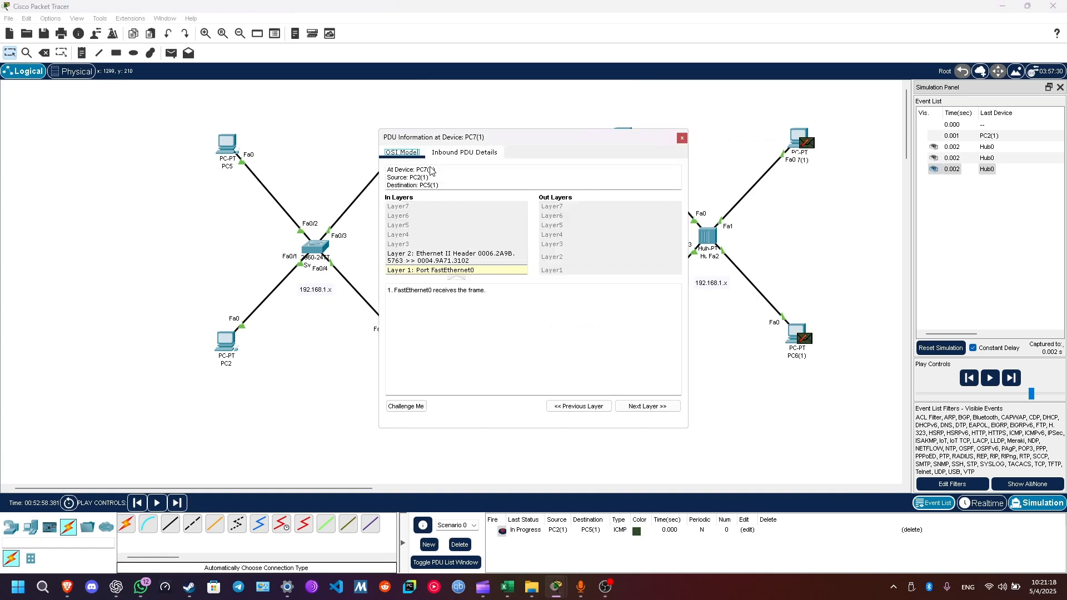
{"action": "left_click", "coordinate": [479, 155]}
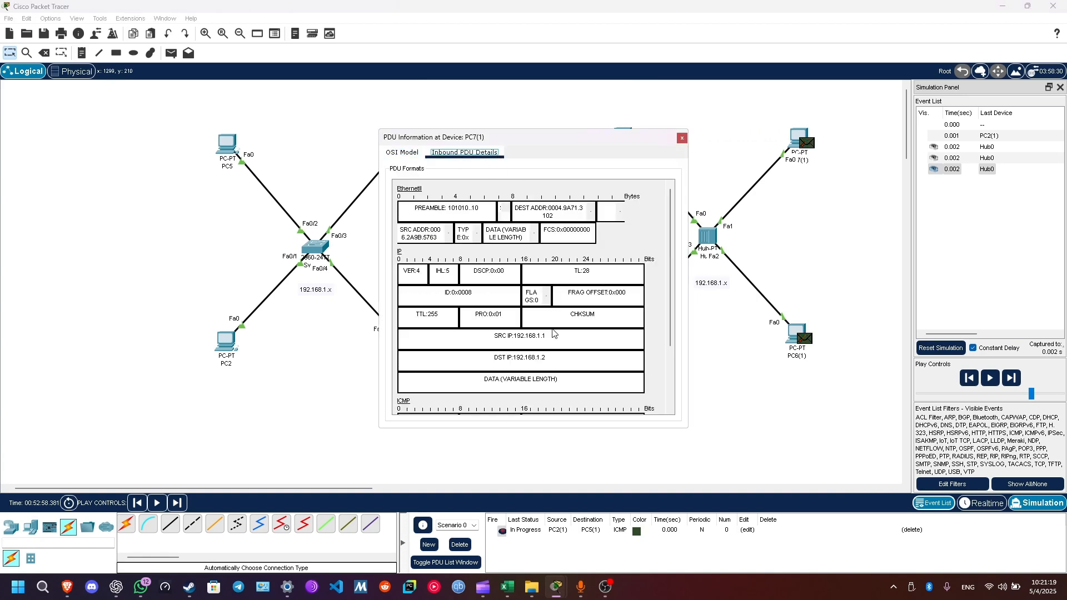
{"action": "left_click", "coordinate": [683, 138]}
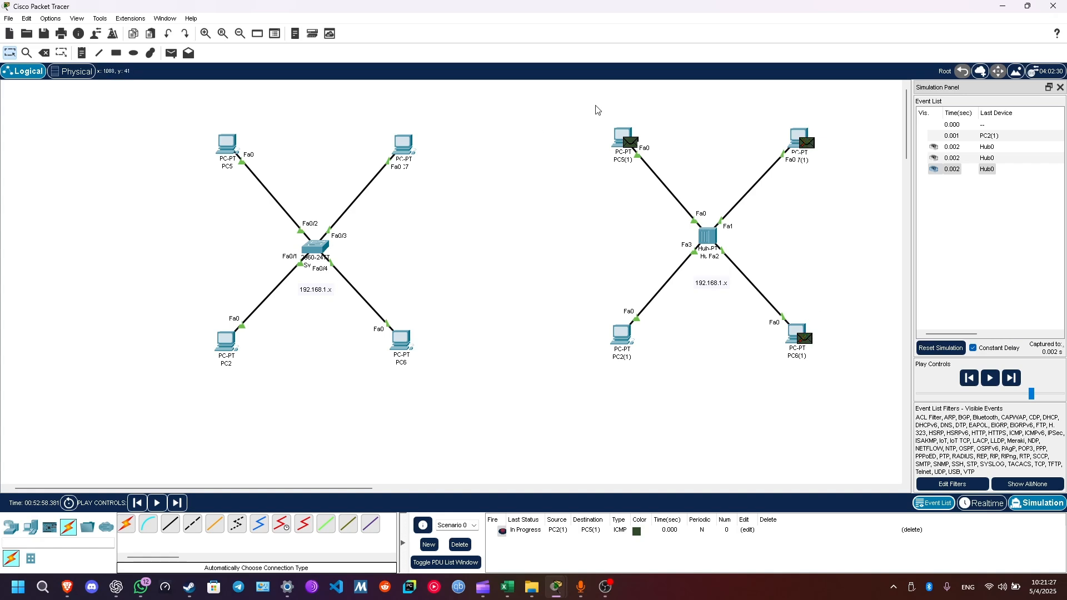
Step: Check the IPv4 address configured on PC5(1)'s FastEthernet0 interface and close the device window
{"action": "left_click", "coordinate": [623, 136]}
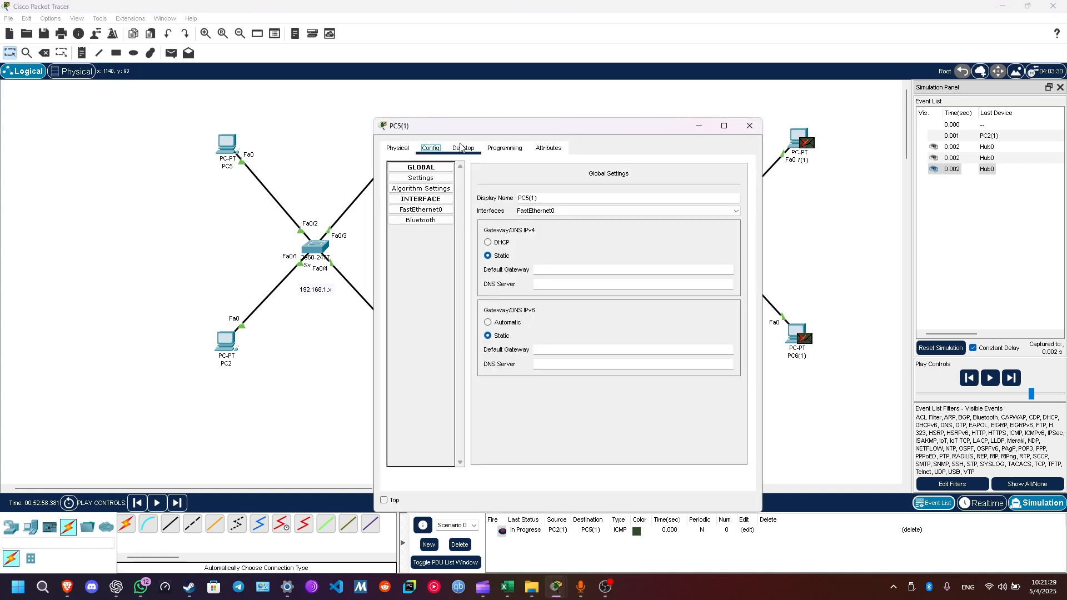
{"action": "left_click", "coordinate": [421, 209]}
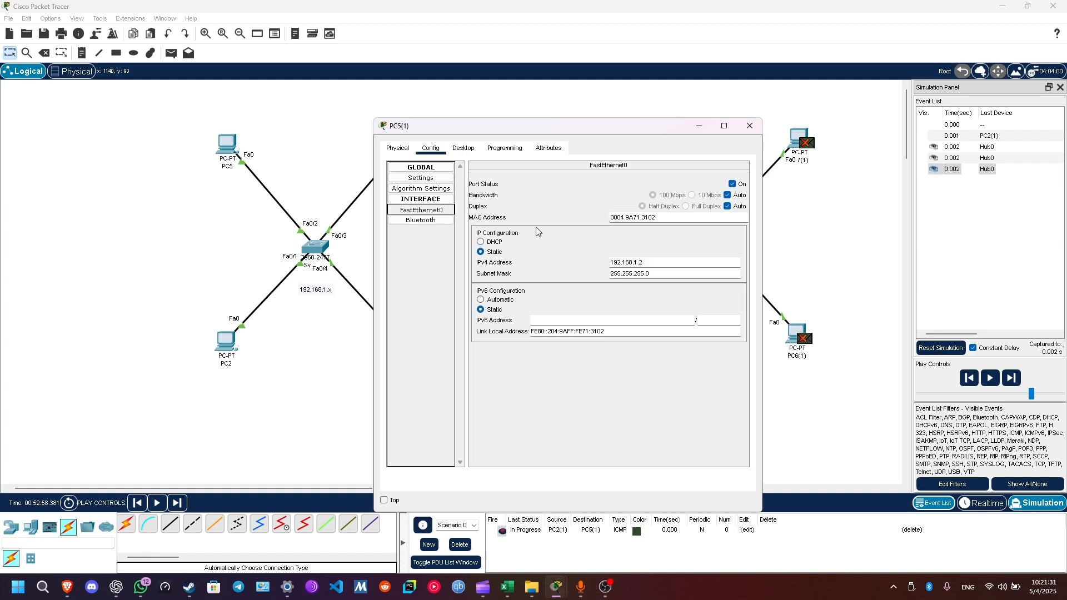
{"action": "double_click", "coordinate": [645, 263]}
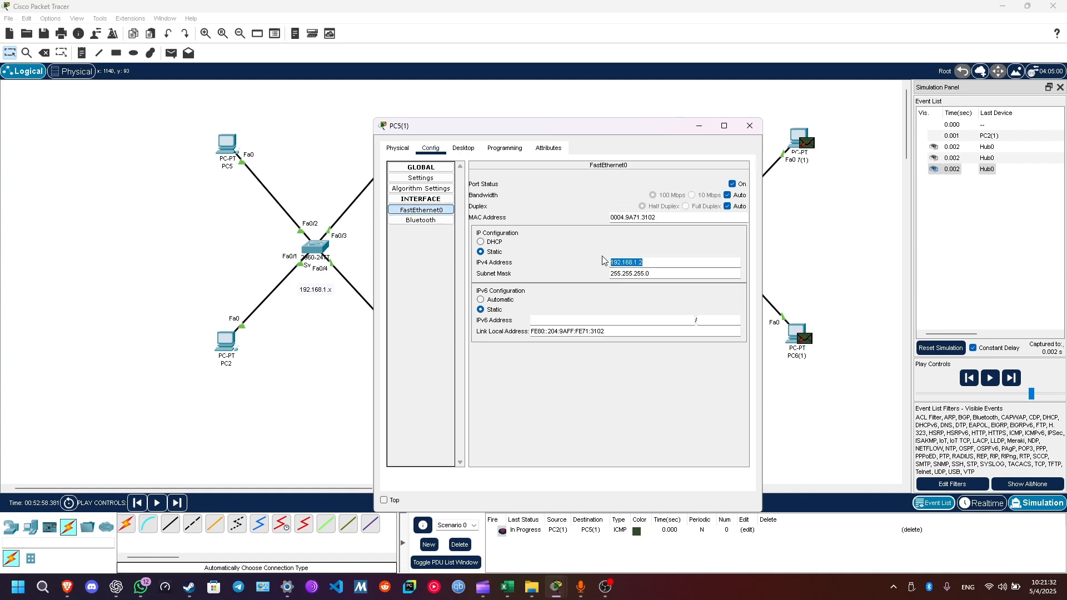
{"action": "left_click", "coordinate": [749, 126]}
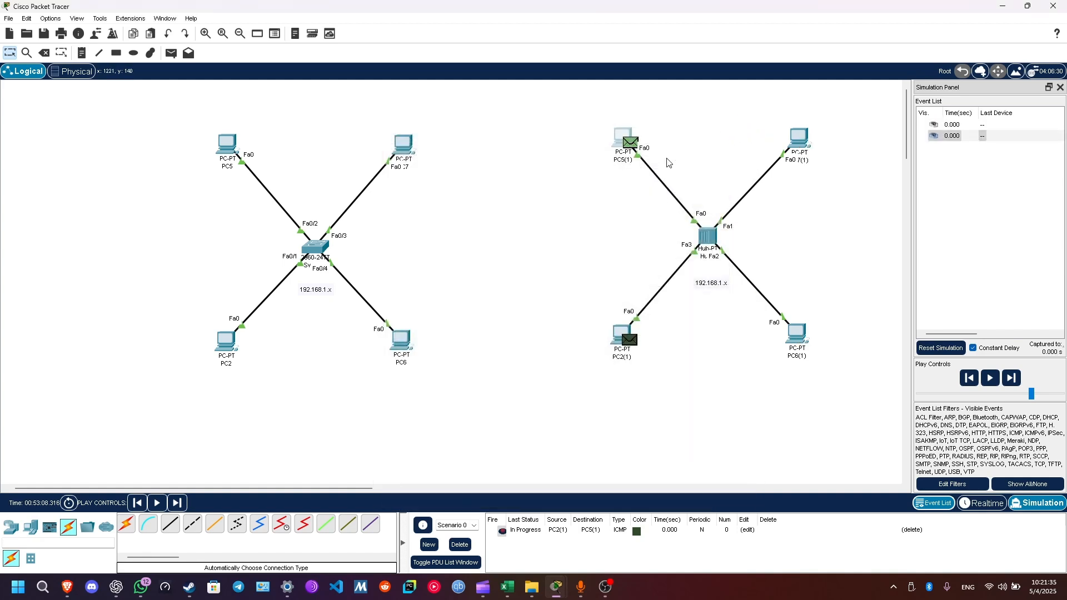
{"action": "left_click", "coordinate": [1013, 380]}
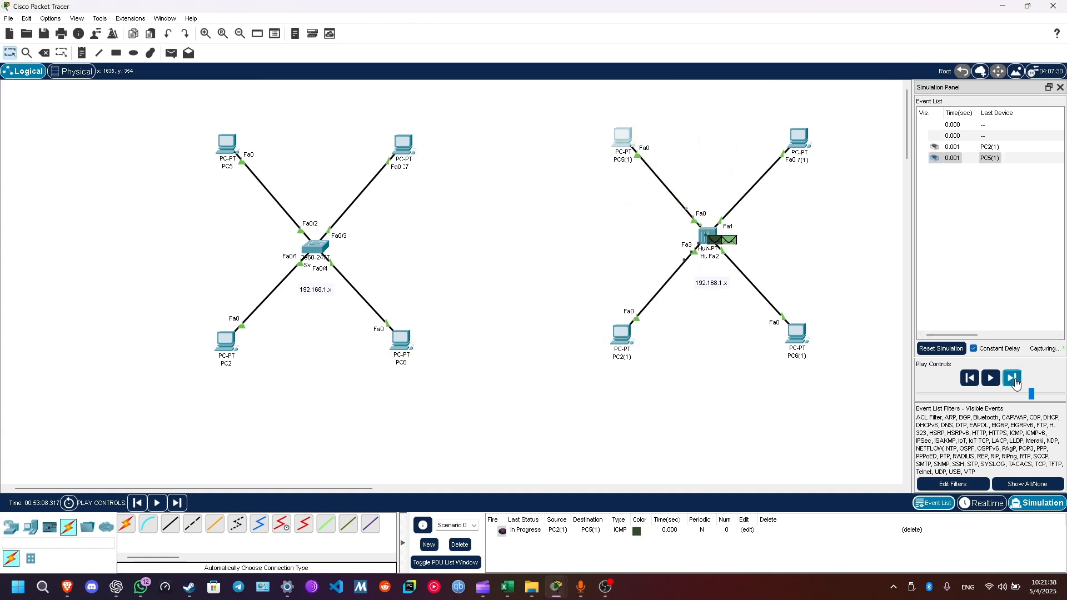
{"action": "left_click", "coordinate": [1014, 381]}
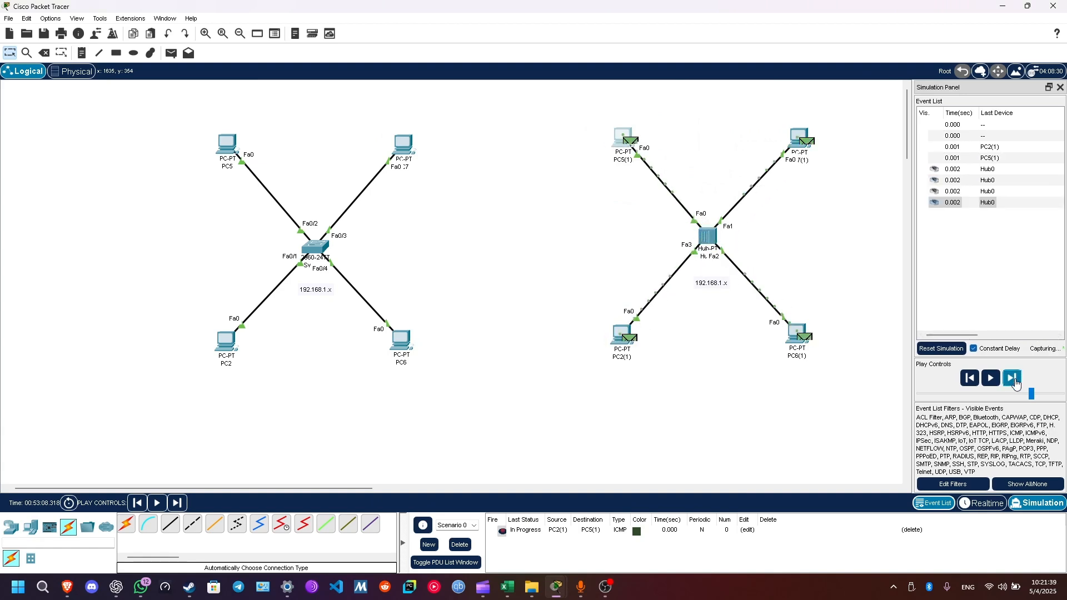
{"action": "left_click", "coordinate": [1014, 380]}
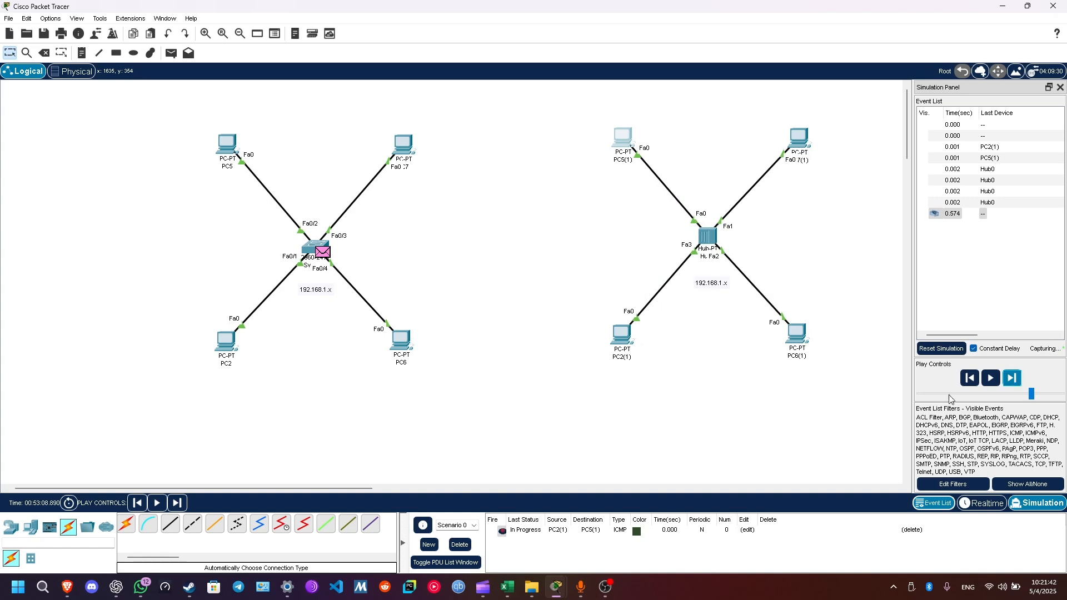
Step: Reset the simulation and advance it four events to follow the PDU to PC5(1) and the reply back through the hub
{"action": "left_click", "coordinate": [937, 350]}
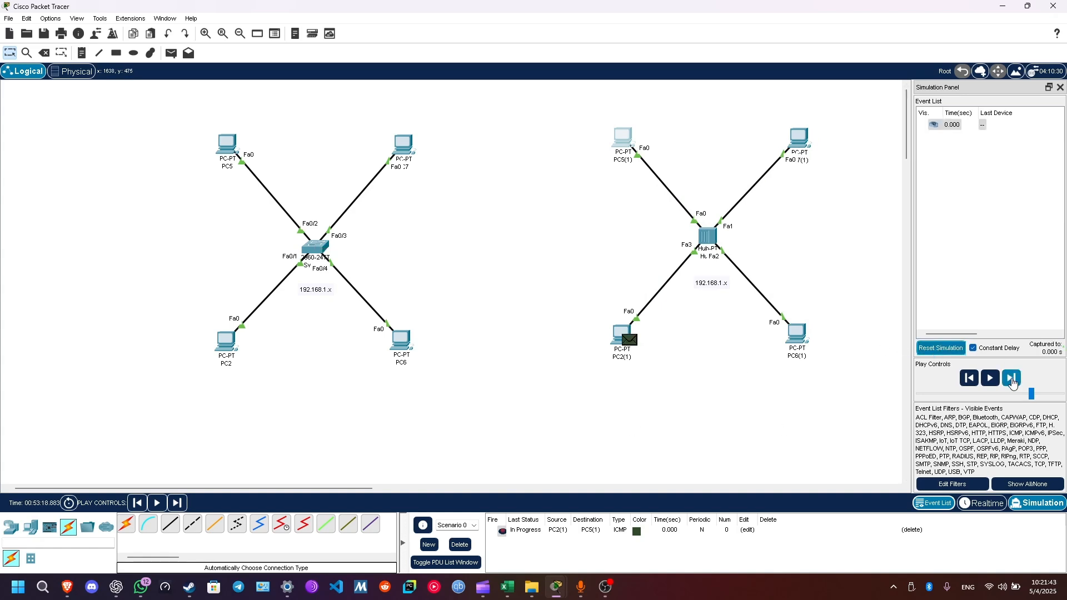
{"action": "left_click", "coordinate": [1013, 380]}
{"action": "left_click", "coordinate": [1013, 380]}
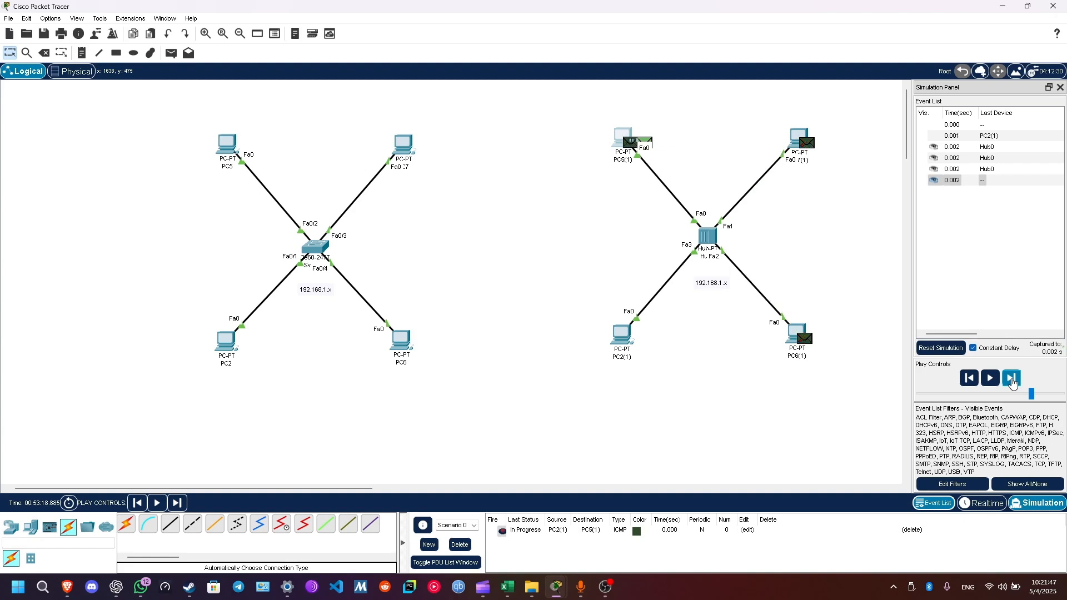
{"action": "left_click", "coordinate": [1013, 380]}
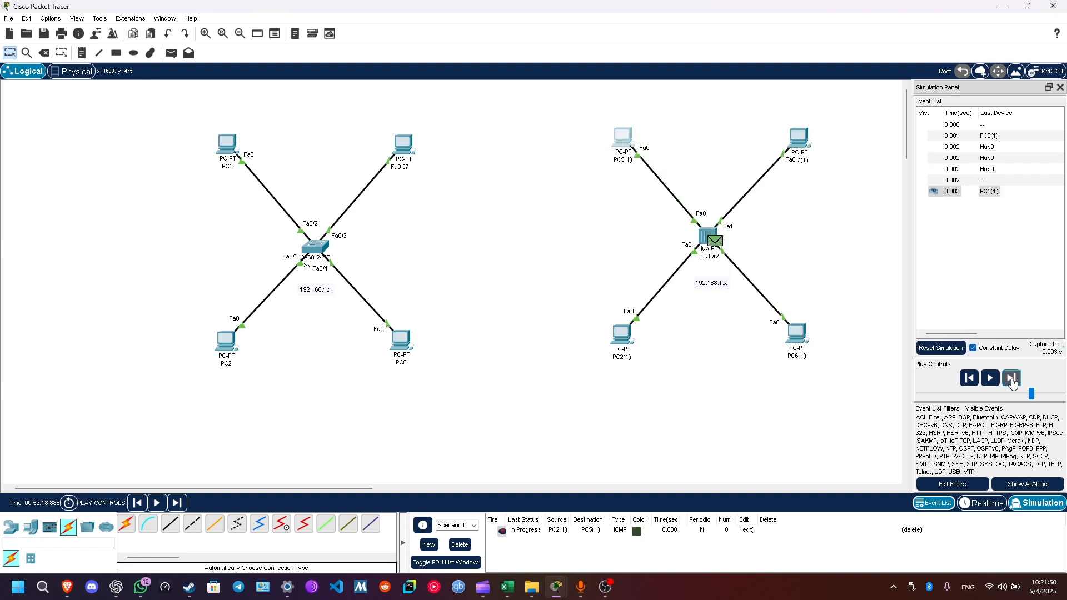
{"action": "left_click", "coordinate": [1012, 380]}
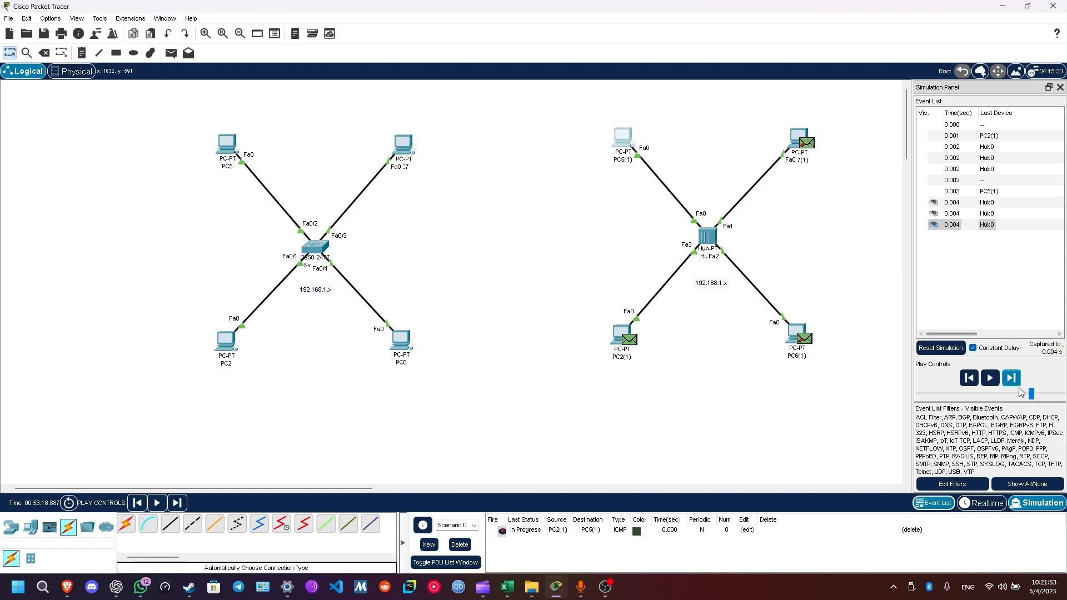
Step: Play the simulation automatically until the PDU's exchange completes, pause it, and close the Simulation Panel
{"action": "left_click", "coordinate": [996, 383]}
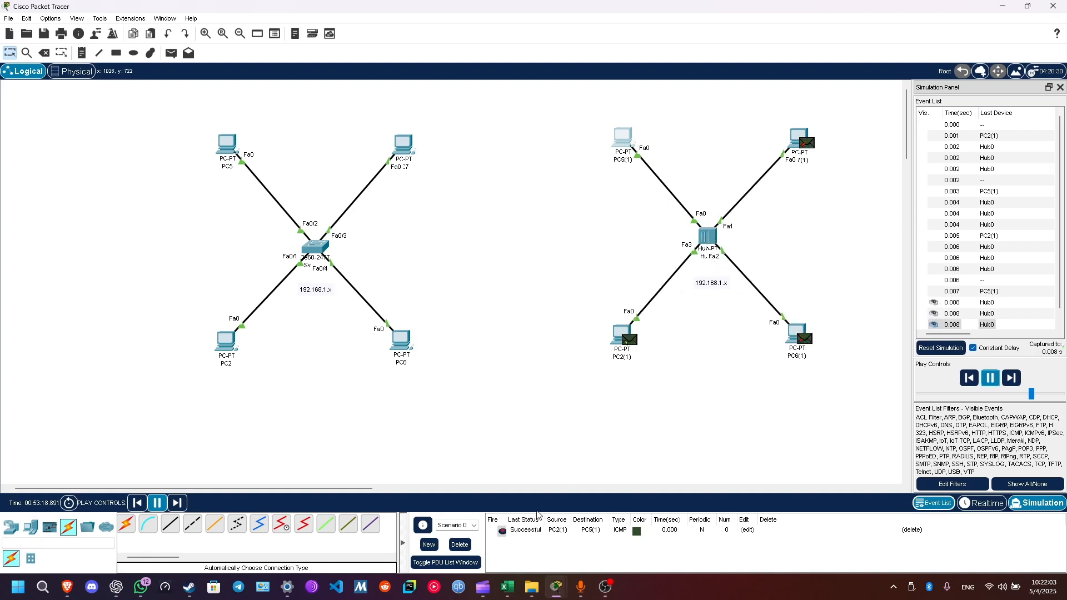
{"action": "left_click", "coordinate": [989, 384]}
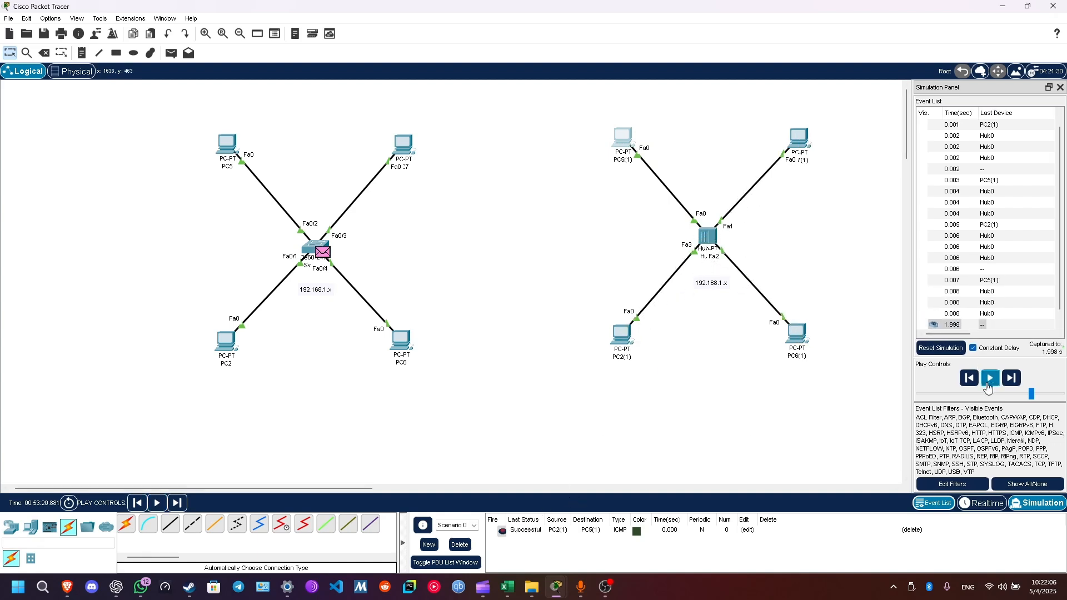
{"action": "left_click", "coordinate": [1061, 87]}
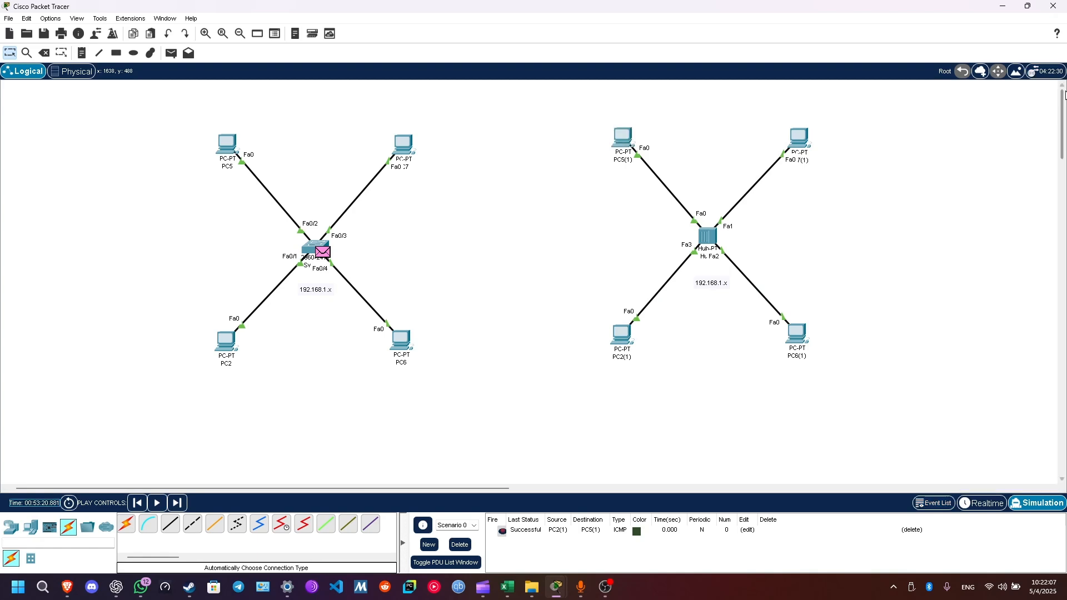
Step: Select the whole hub network with its 192.168.1.x label and move it farther away from the switch network
{"action": "left_click_drag", "start_coordinate": [599, 372], "coordinate": [719, 246]}
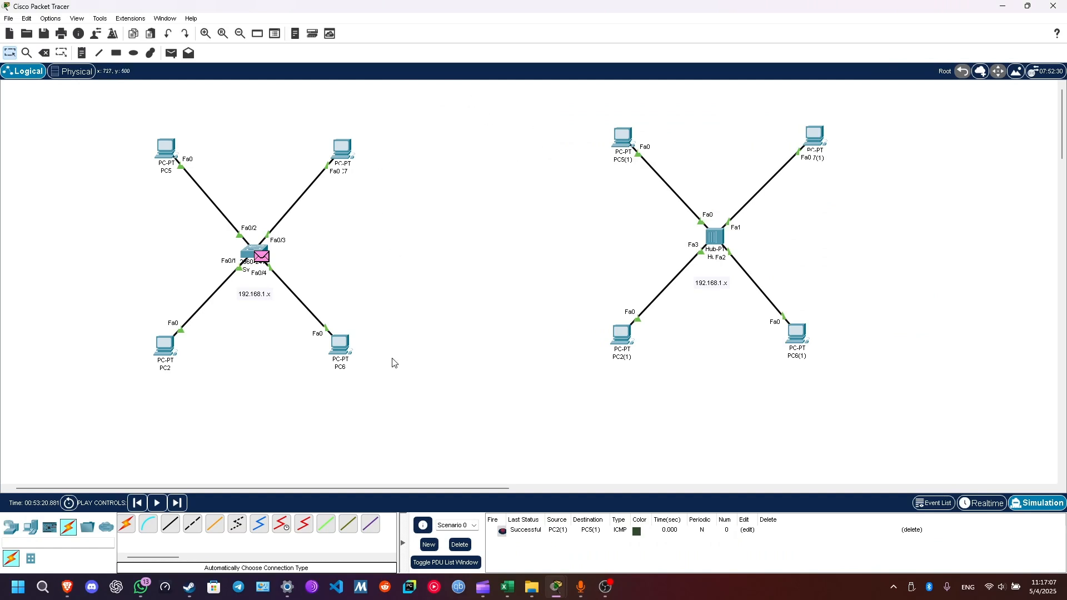
{"action": "left_click_drag", "start_coordinate": [443, 385], "coordinate": [158, 89]}
{"action": "left_click_drag", "start_coordinate": [550, 120], "coordinate": [896, 391]}
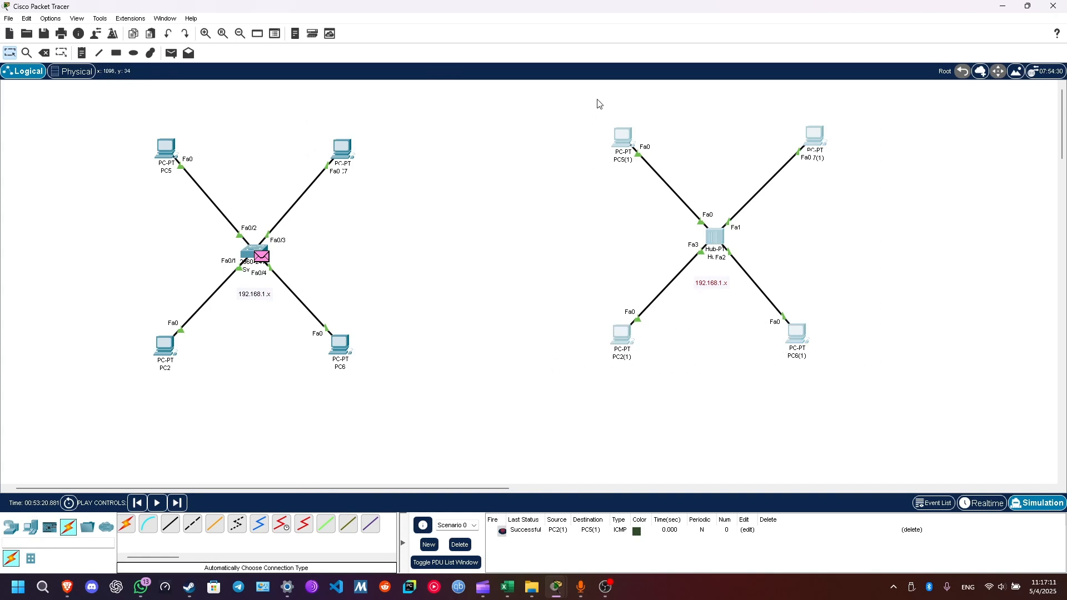
{"action": "left_click_drag", "start_coordinate": [627, 151], "coordinate": [687, 162]}
{"action": "left_click", "coordinate": [524, 233]}
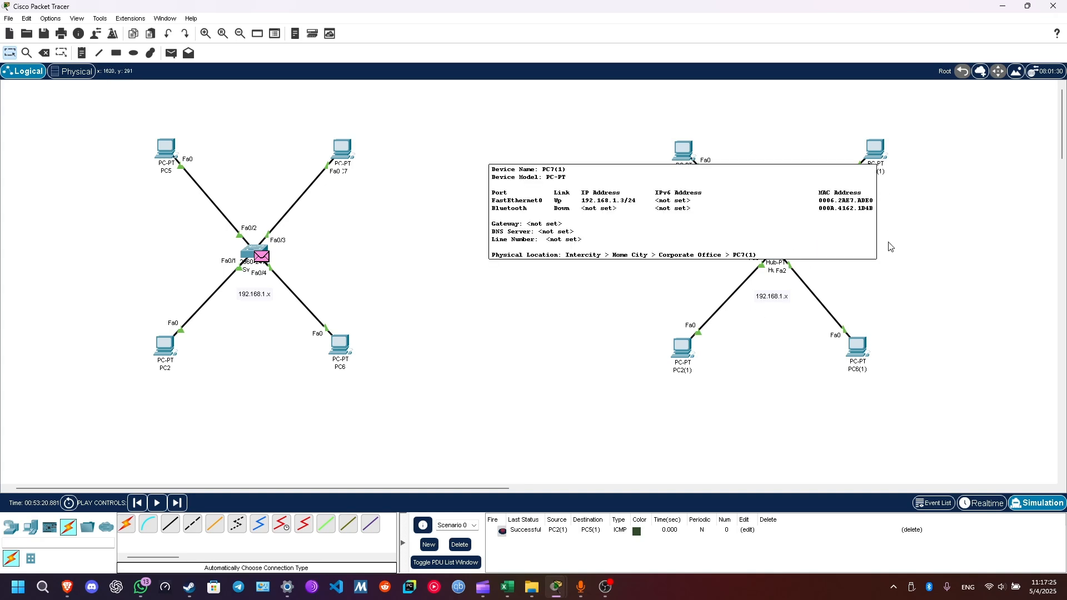
Step: Reposition PC7(1), PC2(1), PC5(1) and PC6(1) outward so they are spaced evenly around the hub
{"action": "left_click_drag", "start_coordinate": [876, 158], "coordinate": [893, 164]}
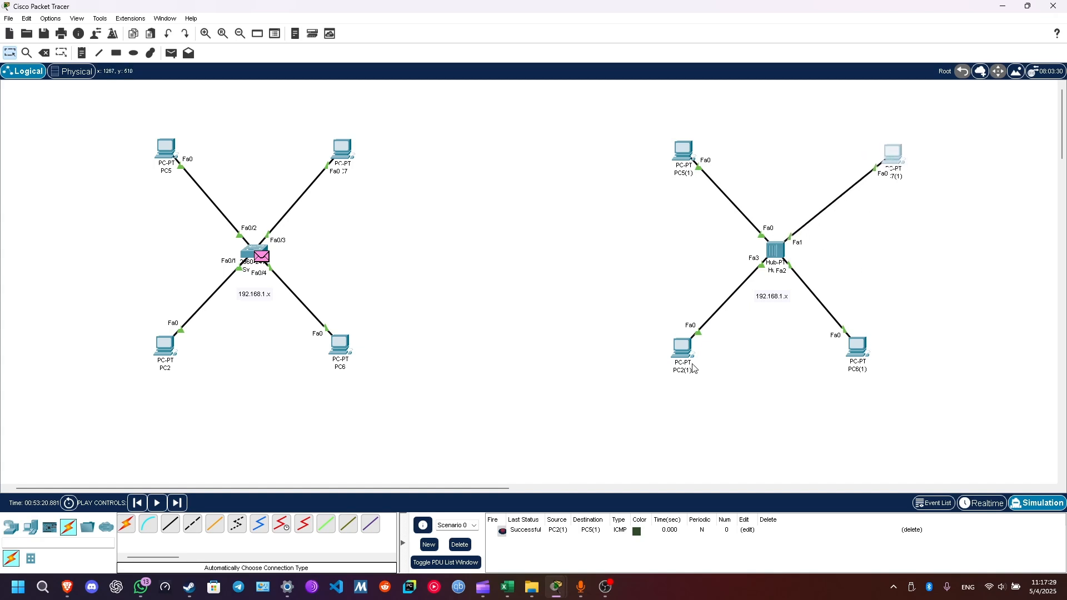
{"action": "left_click_drag", "start_coordinate": [687, 362], "coordinate": [678, 360]}
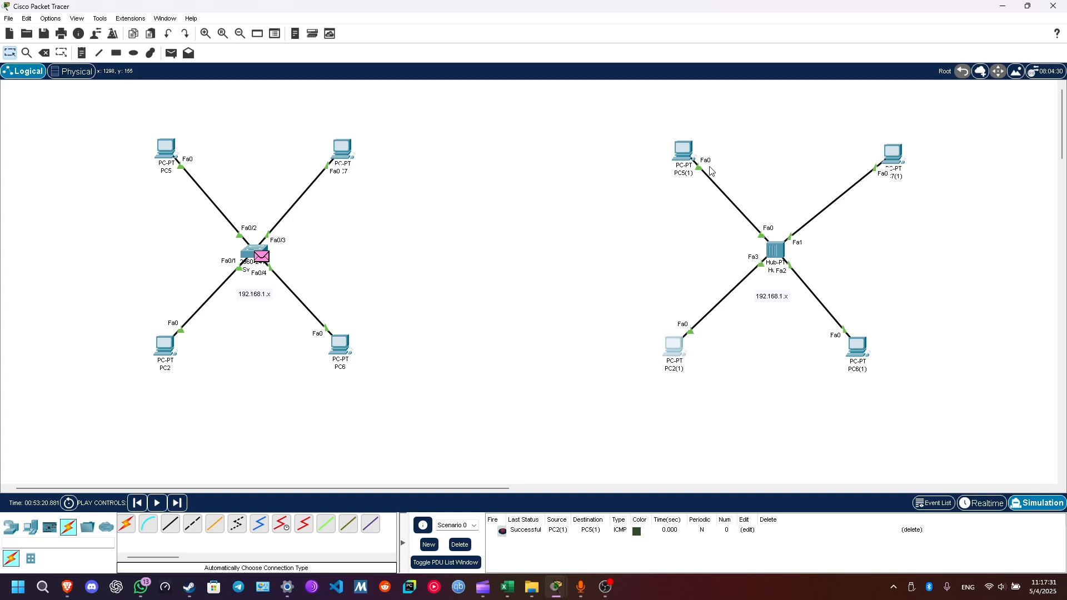
{"action": "left_click_drag", "start_coordinate": [691, 158], "coordinate": [680, 164]}
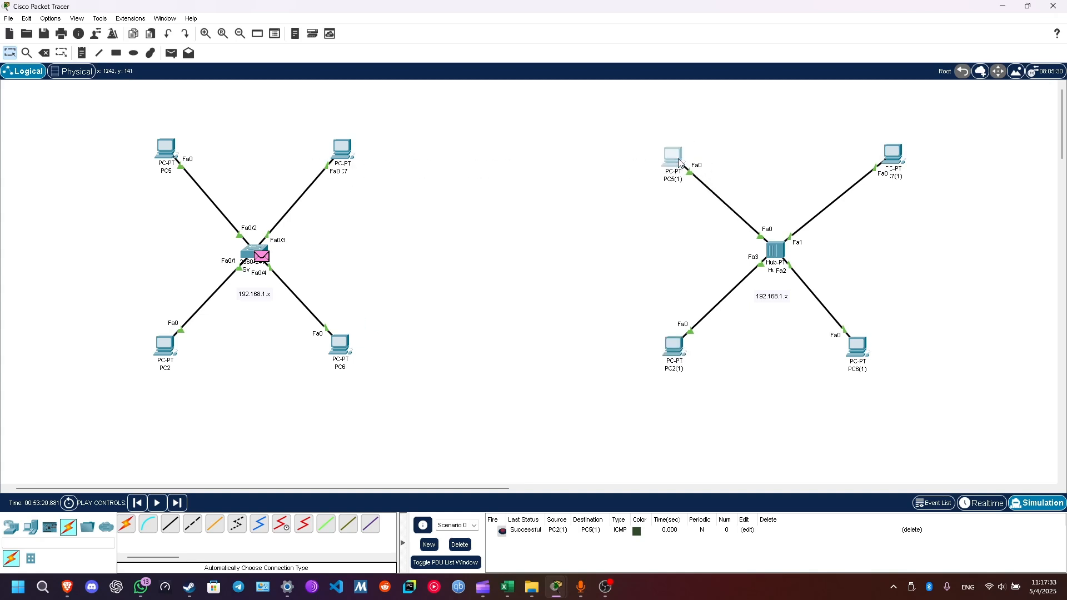
{"action": "left_click_drag", "start_coordinate": [866, 357], "coordinate": [901, 360]}
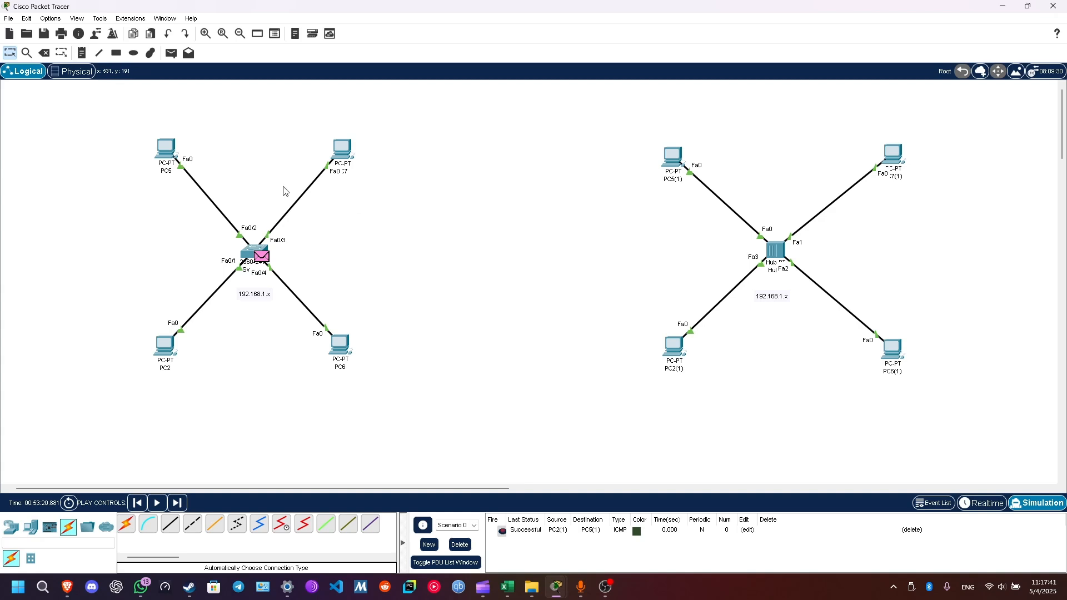
Step: Compare the attributes of Hub0 and Switch0, such as cost and wattage, closing each device window after viewing
{"action": "left_click", "coordinate": [785, 252]}
{"action": "left_click", "coordinate": [465, 148]}
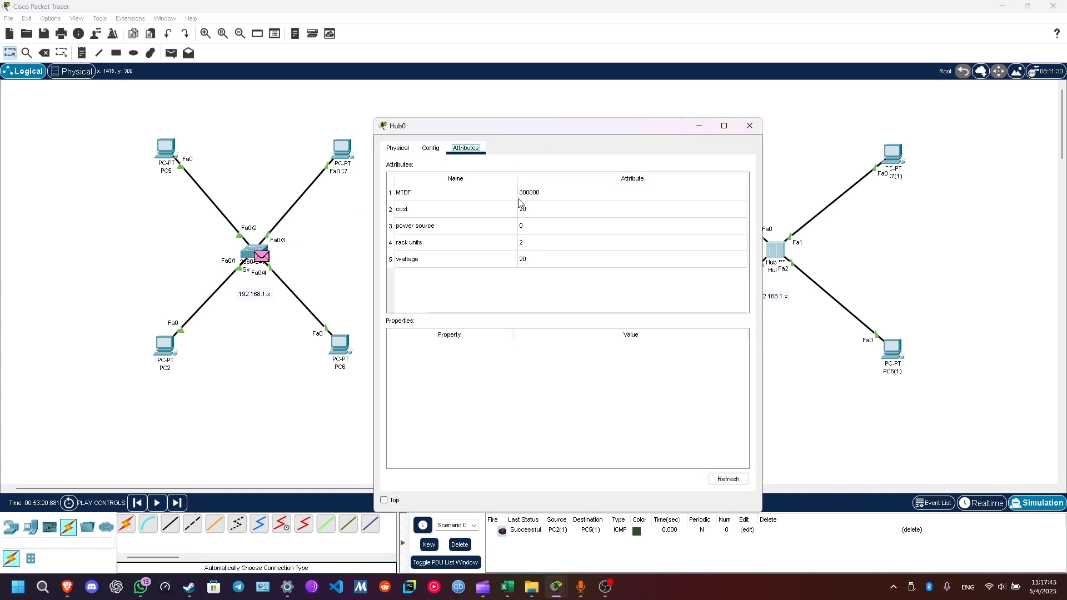
{"action": "left_click", "coordinate": [750, 125]}
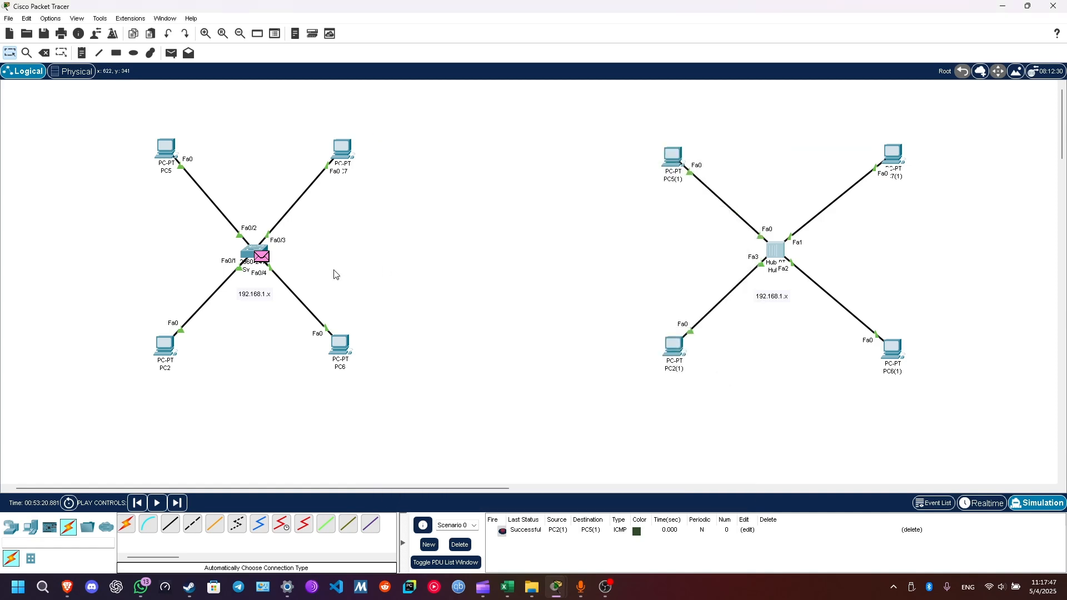
{"action": "left_click", "coordinate": [247, 251]}
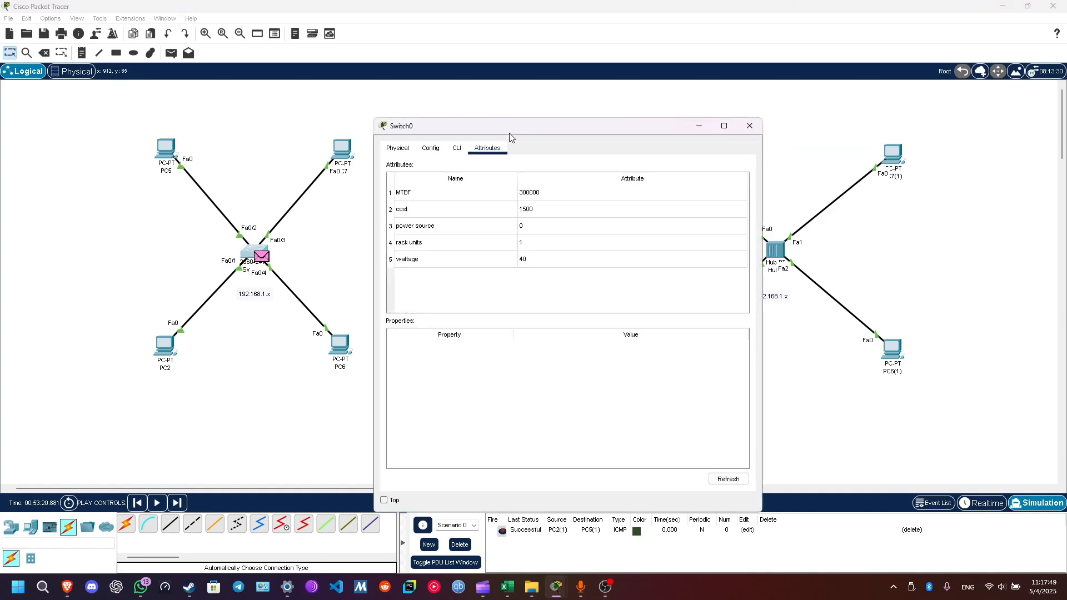
{"action": "left_click", "coordinate": [749, 126]}
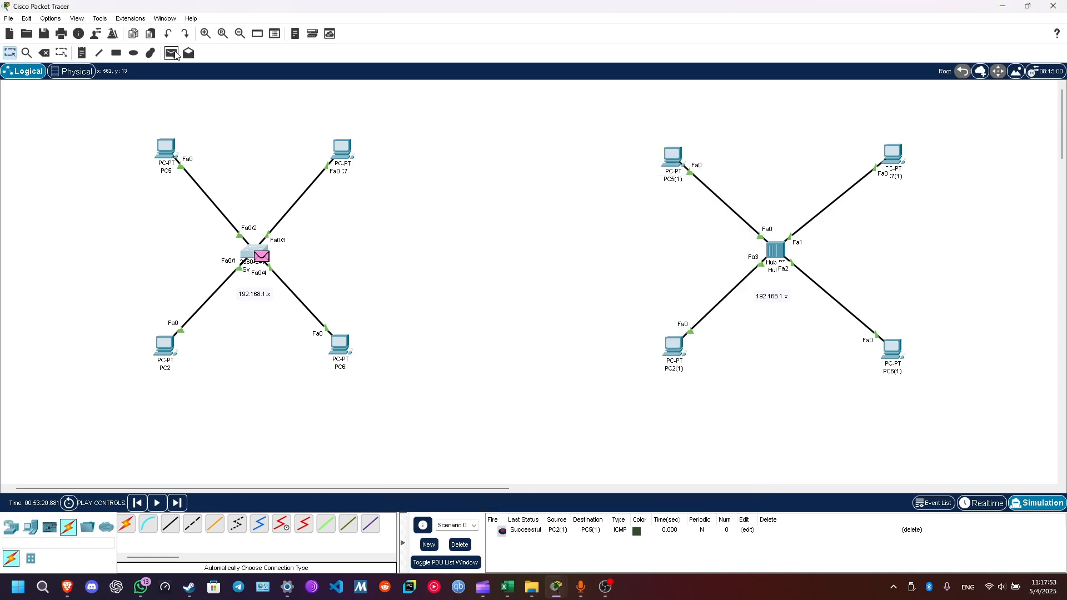
Step: Switch to the Physical workspace and examine the ports of Switch0 and Hub0 in the Main Wiring Closet rack
{"action": "left_click", "coordinate": [72, 70]}
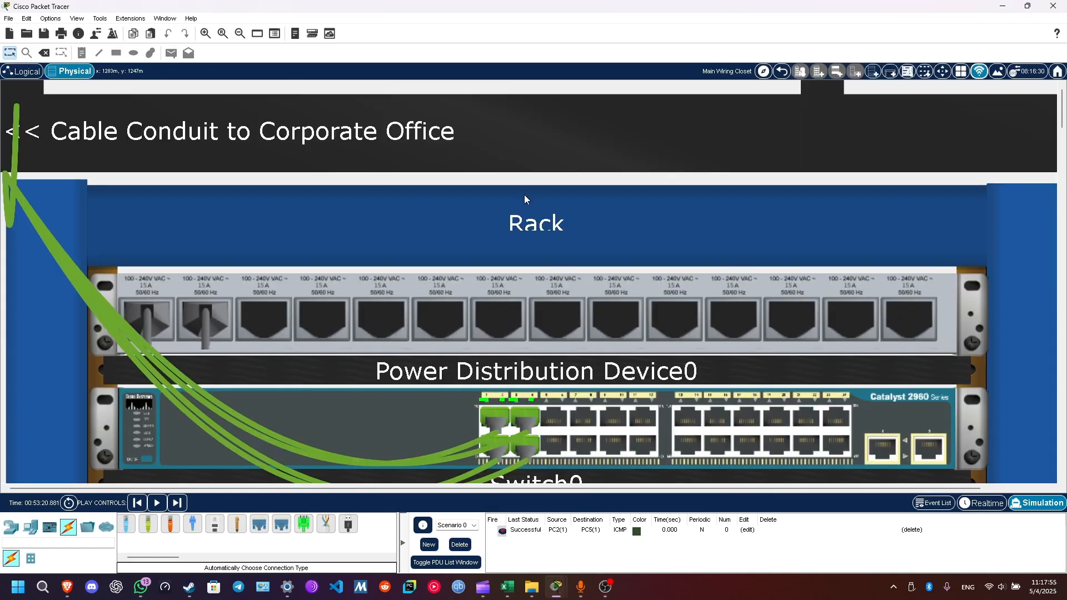
{"action": "scroll", "coordinate": [552, 300], "scroll_direction": "down", "scroll_amount": 3}
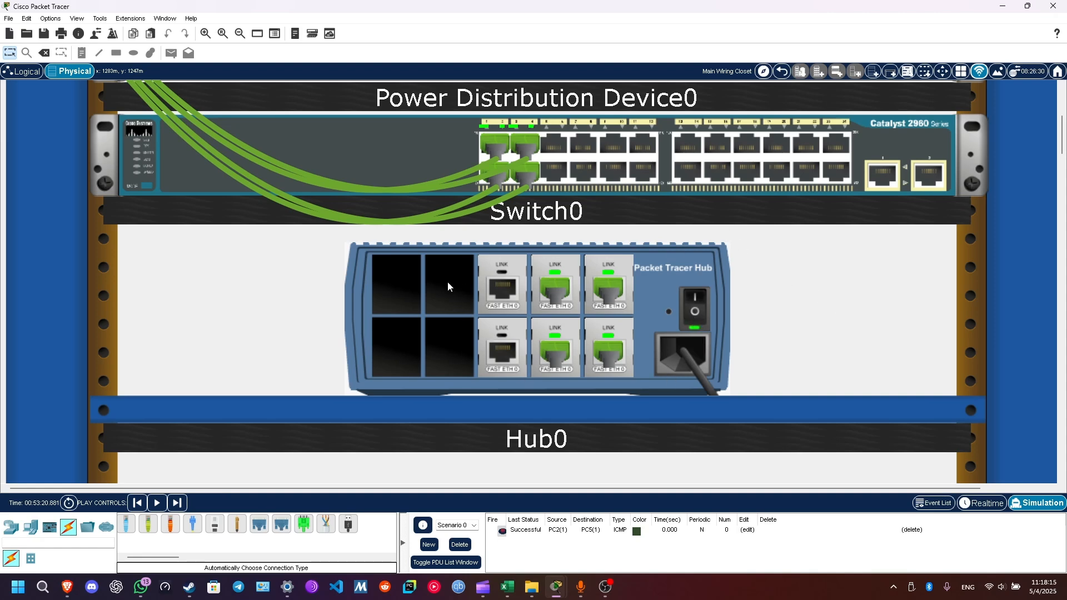
Step: Try to add a PT-REPEATER-NM-1CE module to an empty slot of Hub0, and close the device window
{"action": "left_click", "coordinate": [402, 275]}
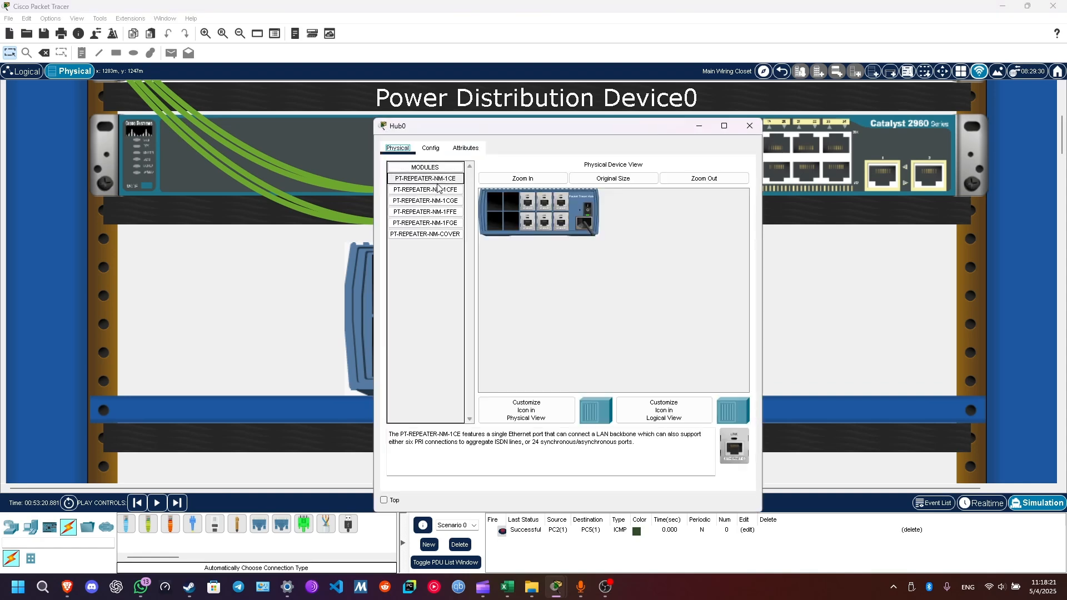
{"action": "left_click_drag", "start_coordinate": [430, 178], "coordinate": [509, 203]}
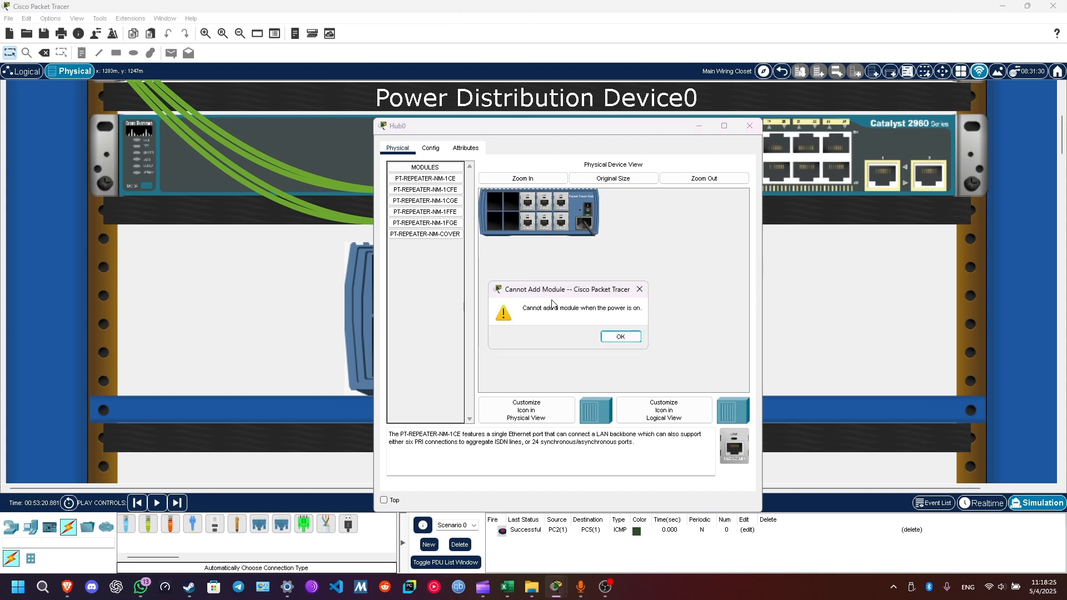
{"action": "left_click", "coordinate": [621, 338]}
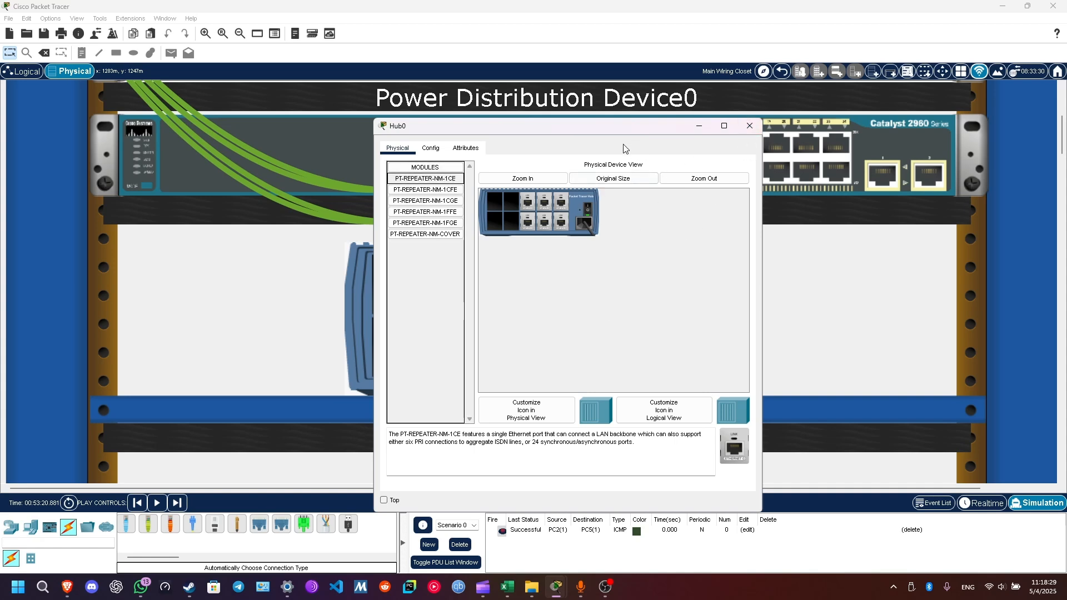
{"action": "left_click", "coordinate": [748, 125]}
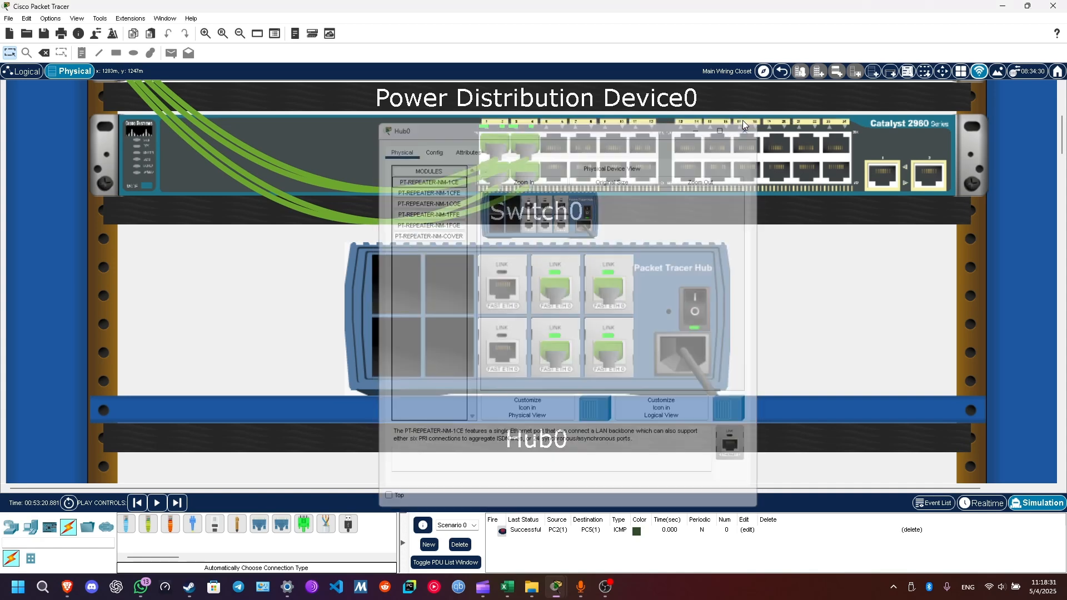
Step: Return to the Logical workspace and slightly reposition Switch0, Hub0 and the hub network's 192.168.1.x label
{"action": "scroll", "coordinate": [759, 176], "scroll_direction": "down", "scroll_amount": 5}
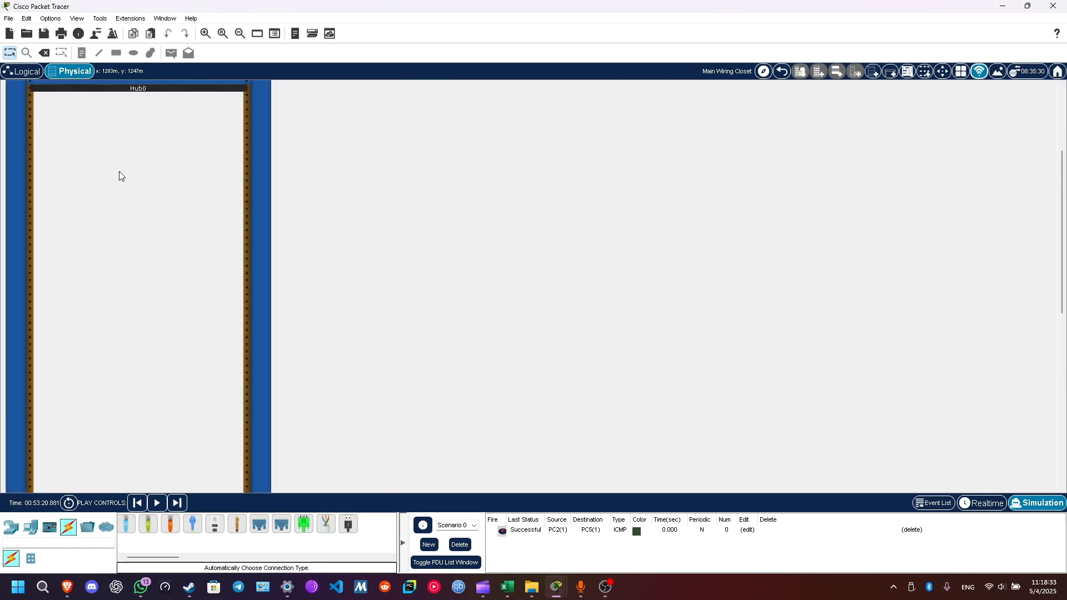
{"action": "left_click", "coordinate": [22, 71]}
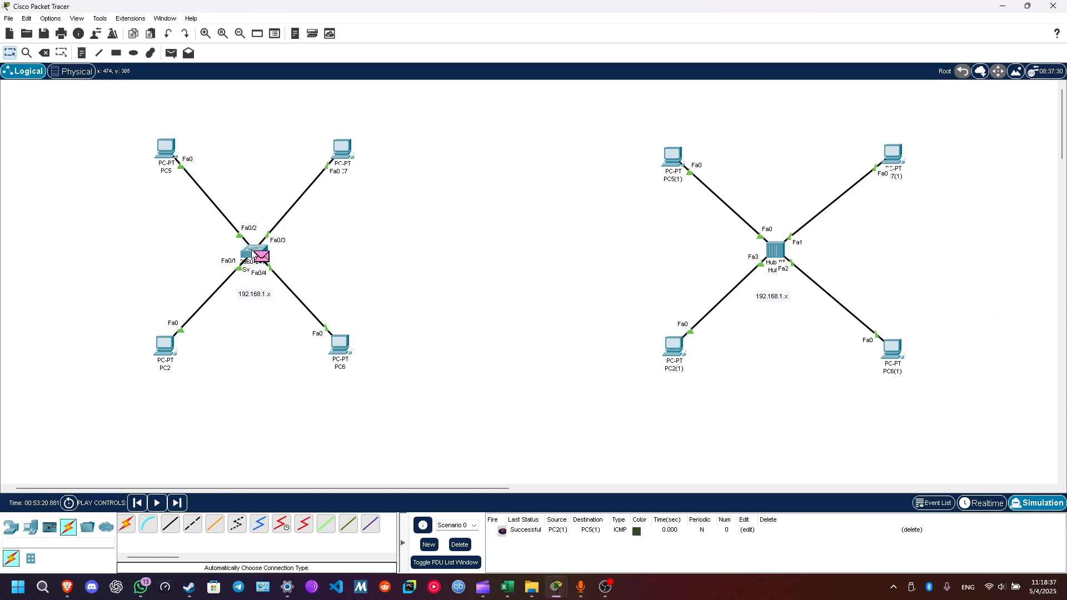
{"action": "left_click_drag", "start_coordinate": [255, 245], "coordinate": [253, 240]}
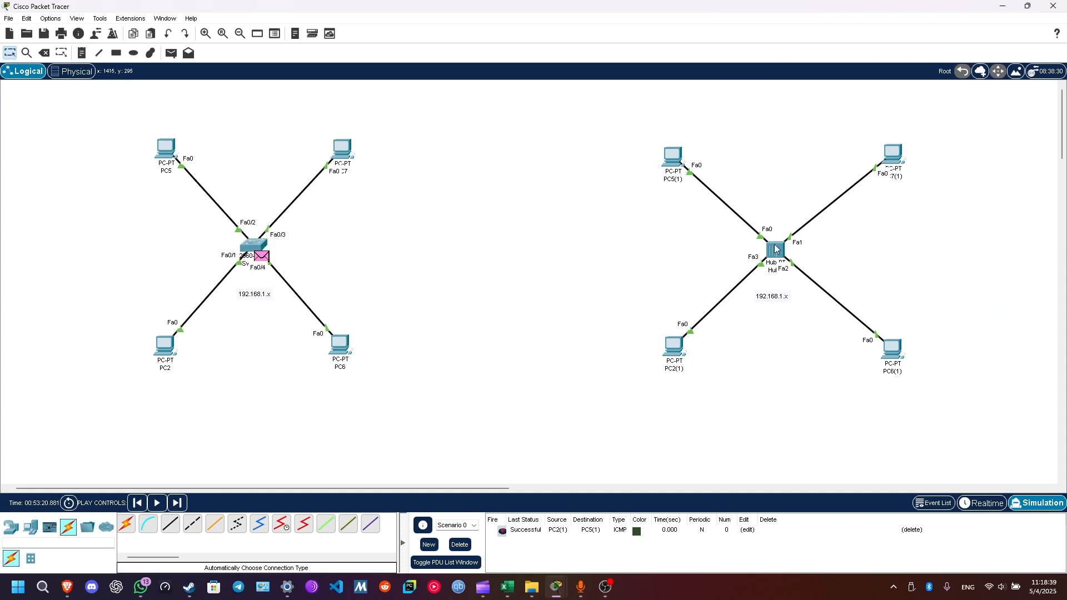
{"action": "left_click_drag", "start_coordinate": [776, 251], "coordinate": [772, 252]}
{"action": "left_click_drag", "start_coordinate": [776, 298], "coordinate": [782, 290]}
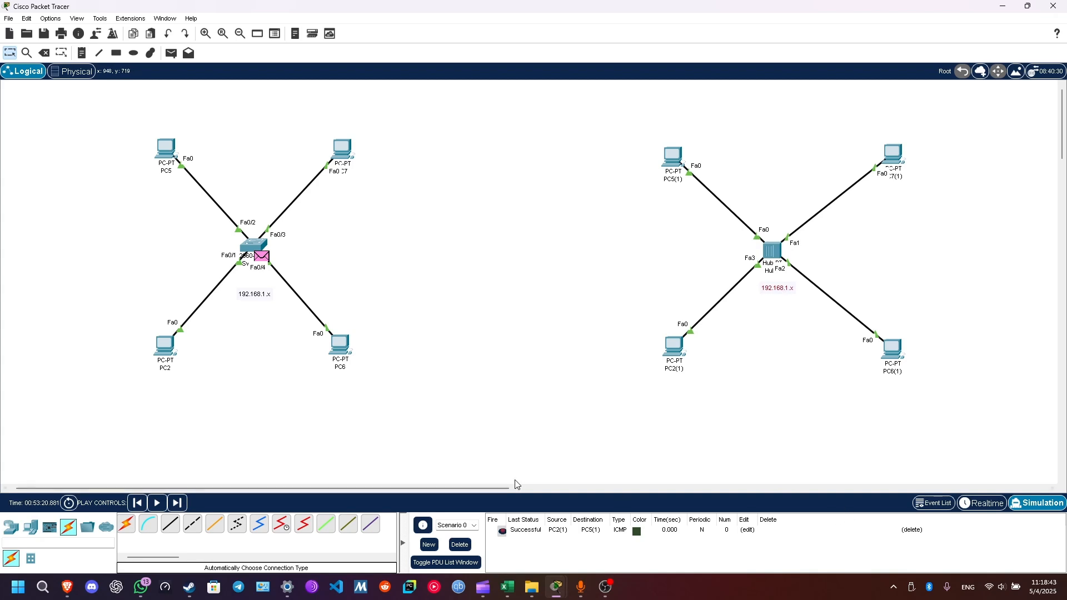